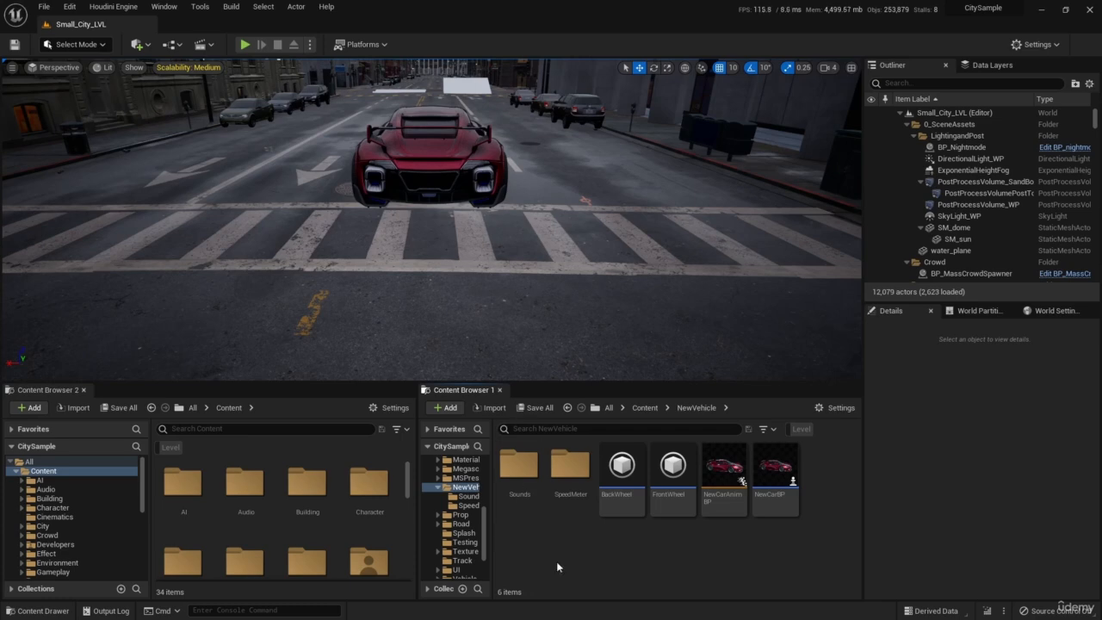
Step: Open the SpeedMeter folder inside NewVehicle
double_click(561, 470)
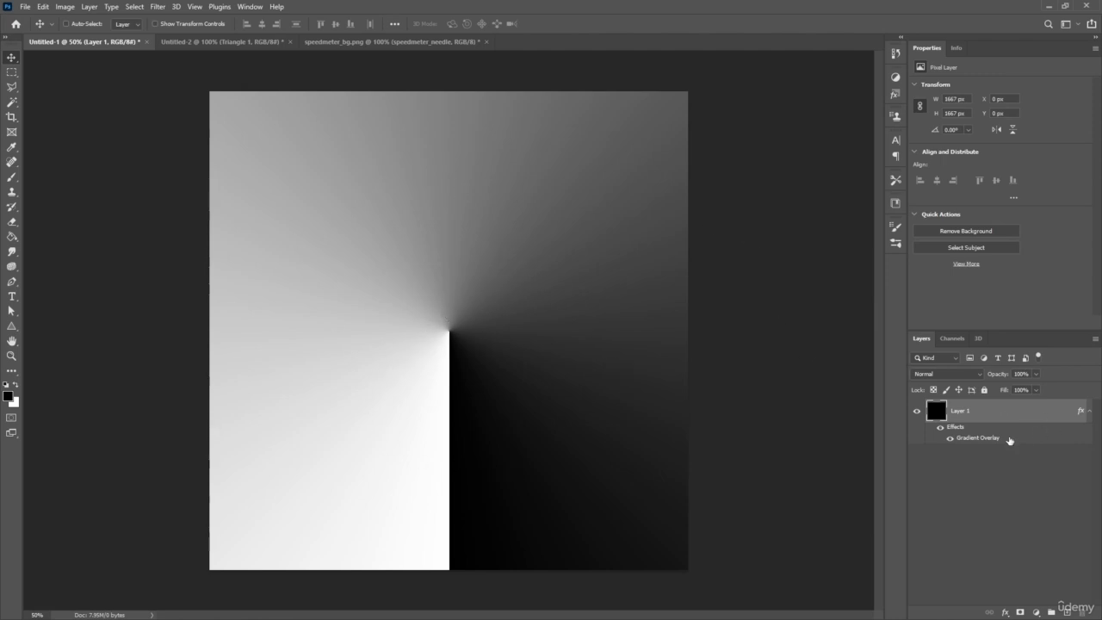
Step: Switch to Photoshop, hide Layer 1's effects in Untitled-1 and open the layer's Gradient Overlay settings
click(939, 428)
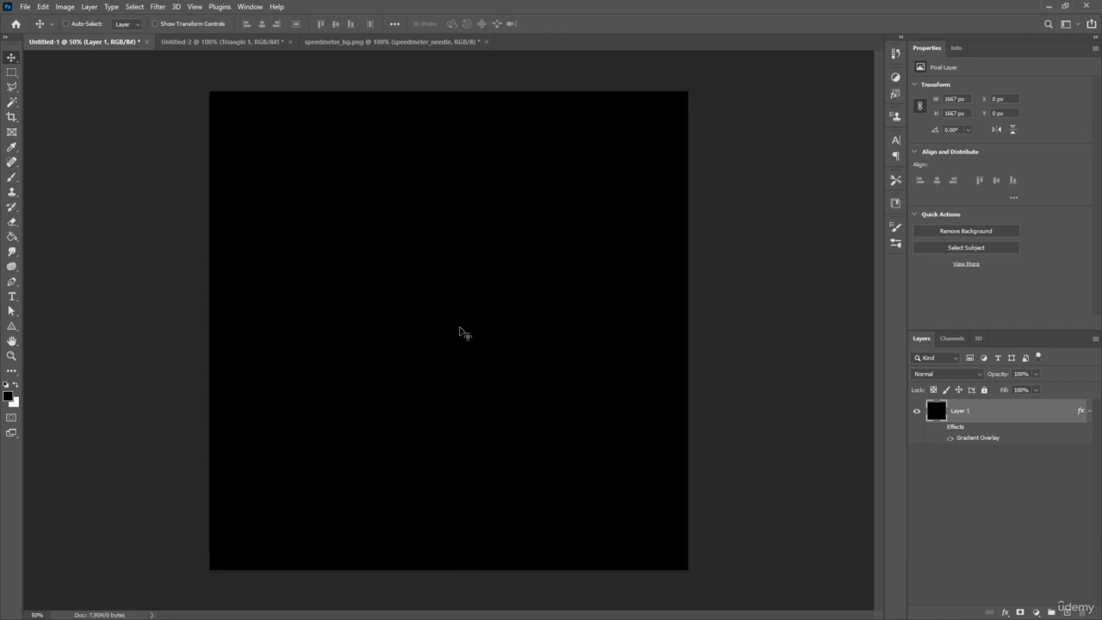
double_click(1039, 416)
drag(753, 89, 657, 101)
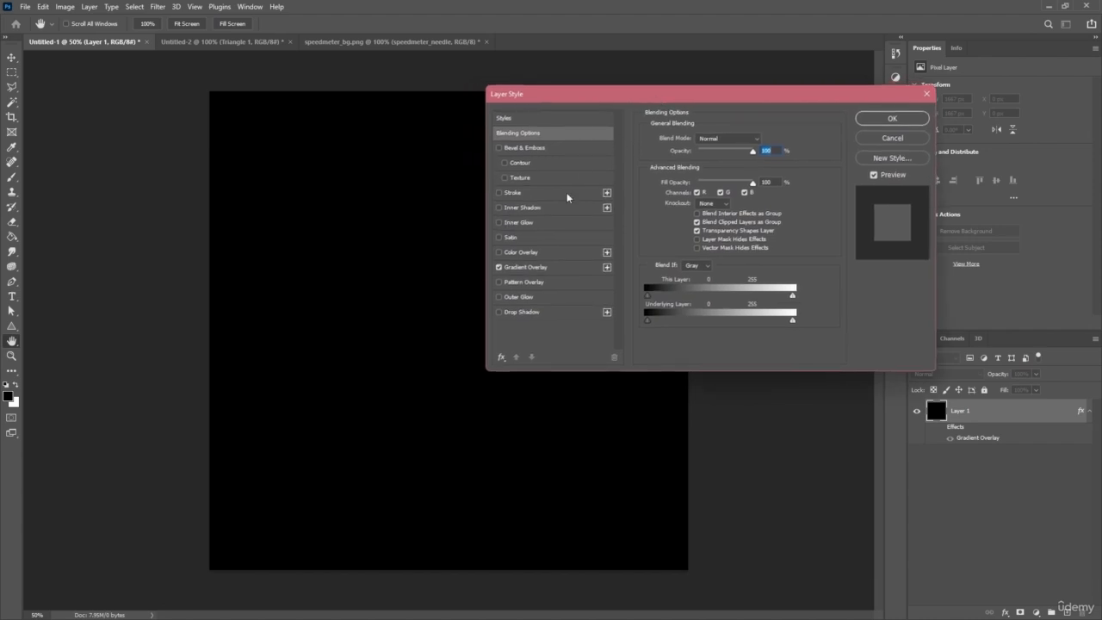
click(526, 266)
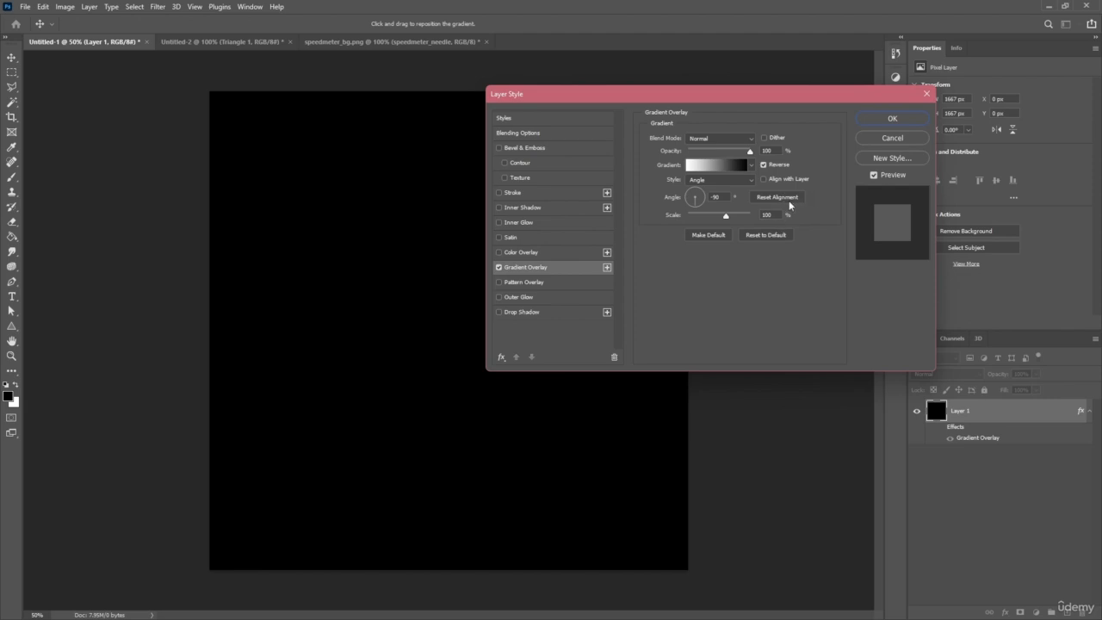
Step: Review the Basics gradient presets, cancel the gradient and layer style edits, and show Layer 1's effects again
click(716, 164)
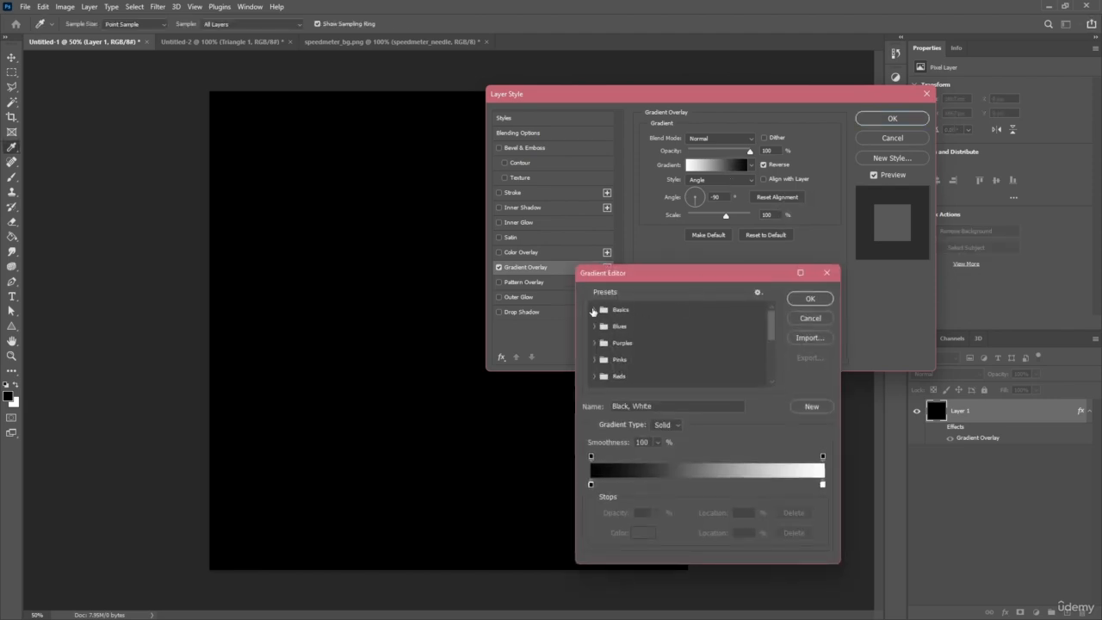
click(593, 310)
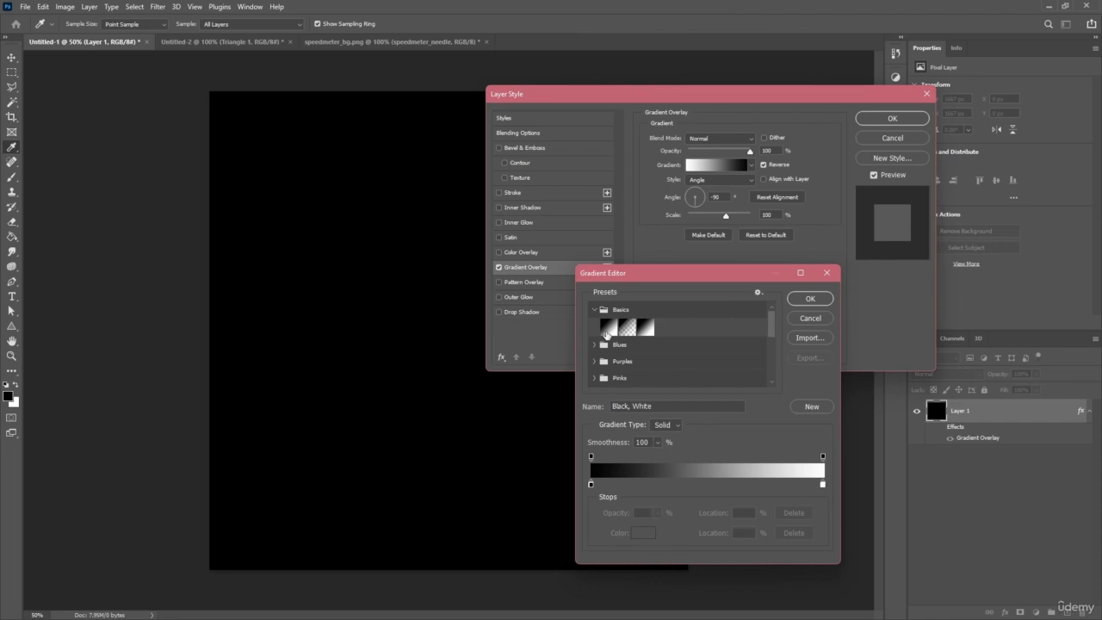
click(827, 273)
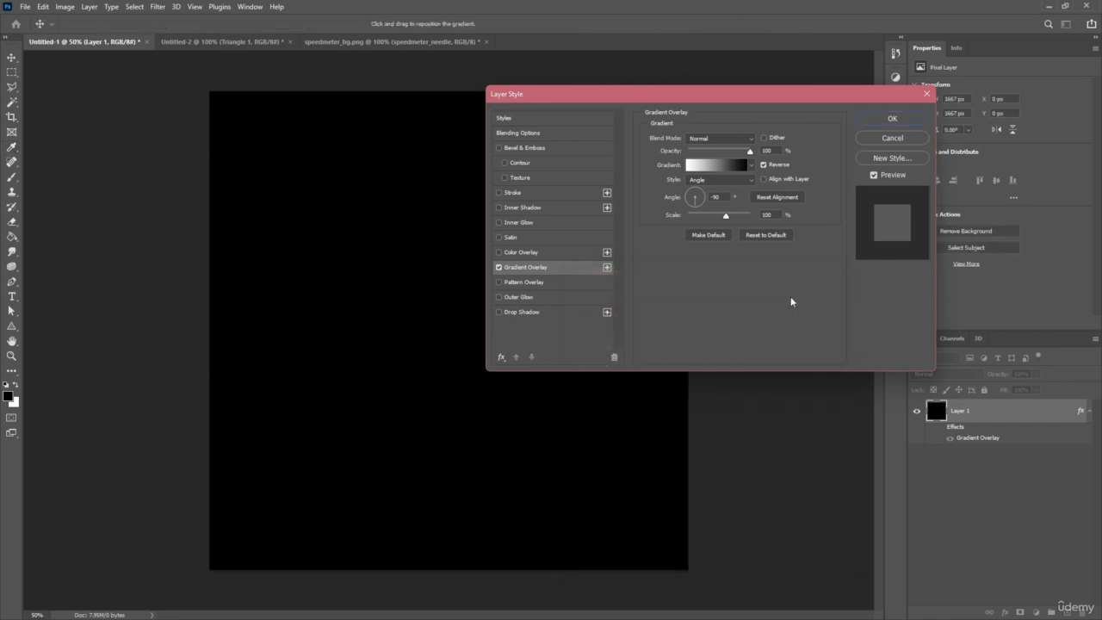
click(873, 136)
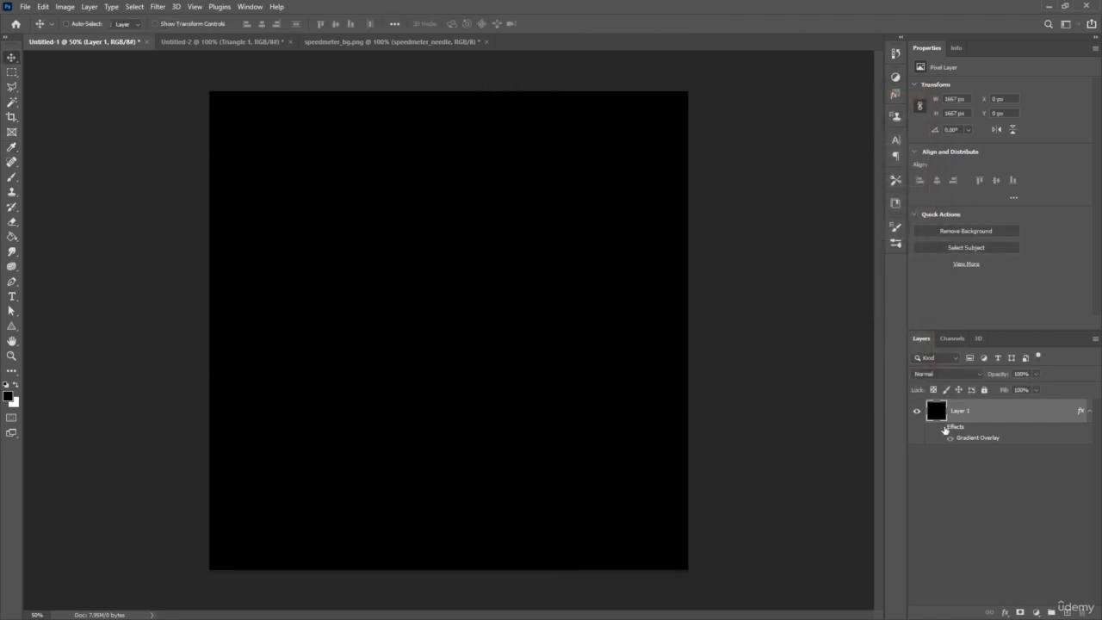
click(943, 426)
click(964, 498)
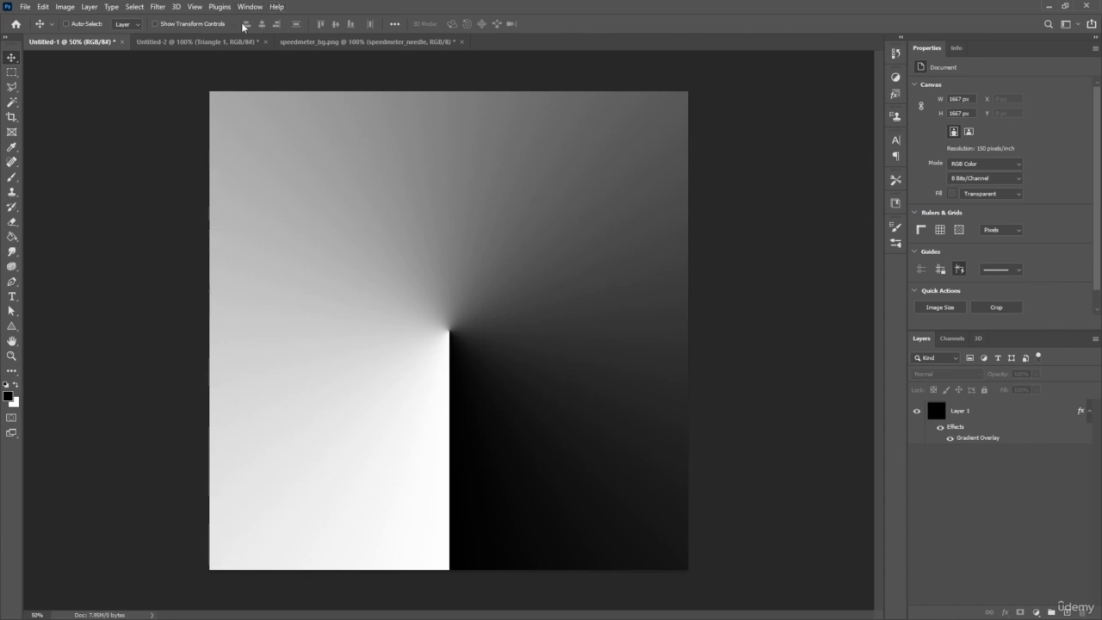
Step: In Untitled-2, draw a second white triangle of about 76 by 344 px beside the existing needle triangle
click(232, 43)
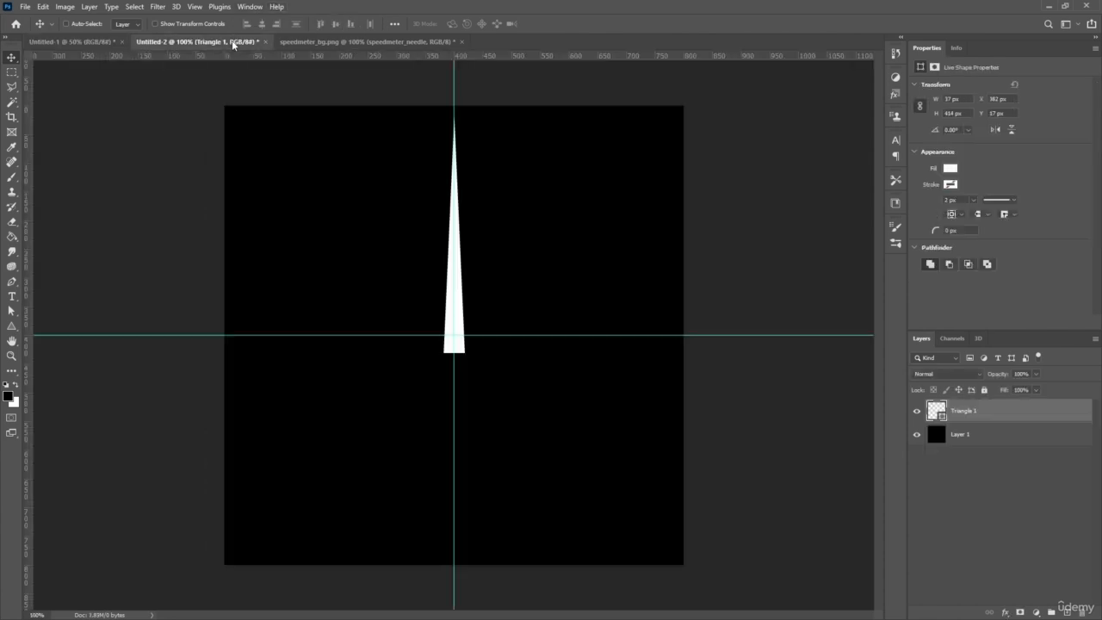
click(278, 42)
click(222, 42)
key(u)
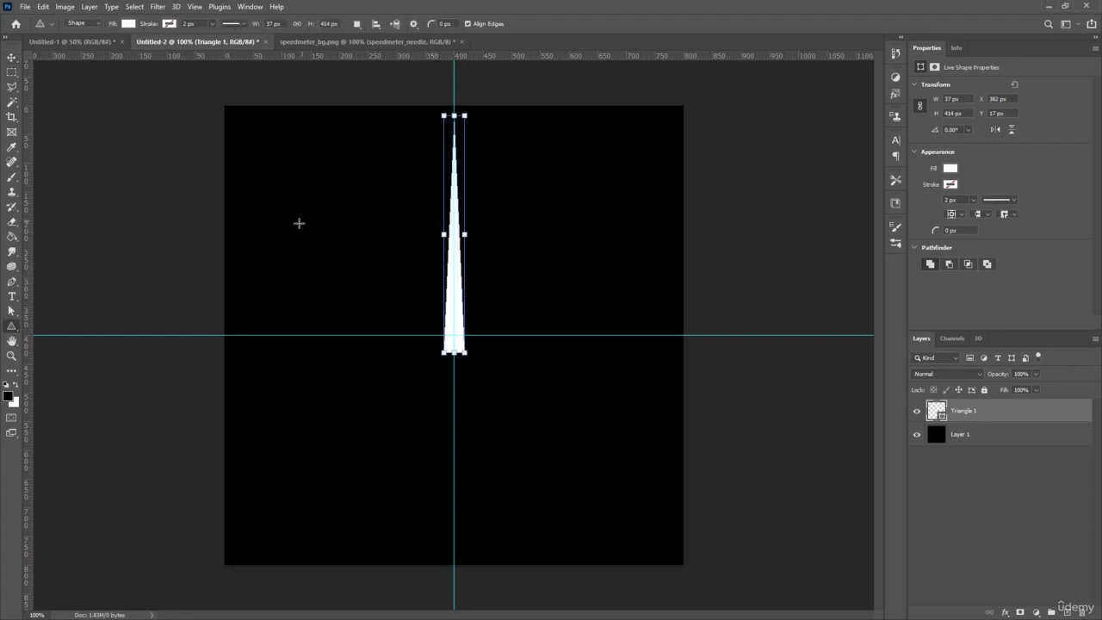
drag(297, 225, 313, 306)
click(12, 60)
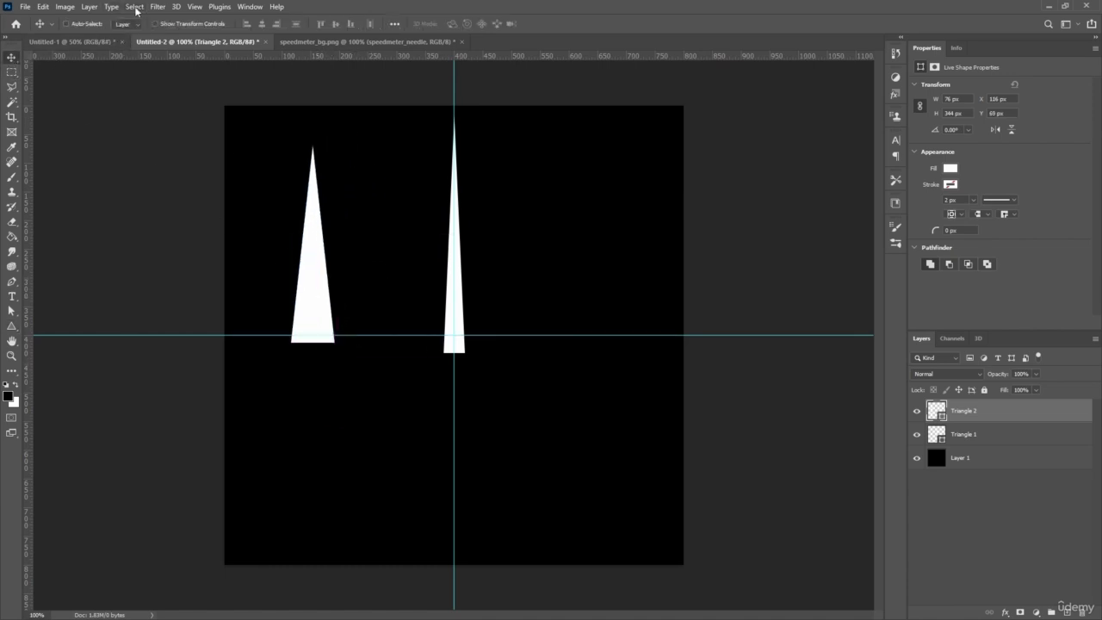
click(90, 7)
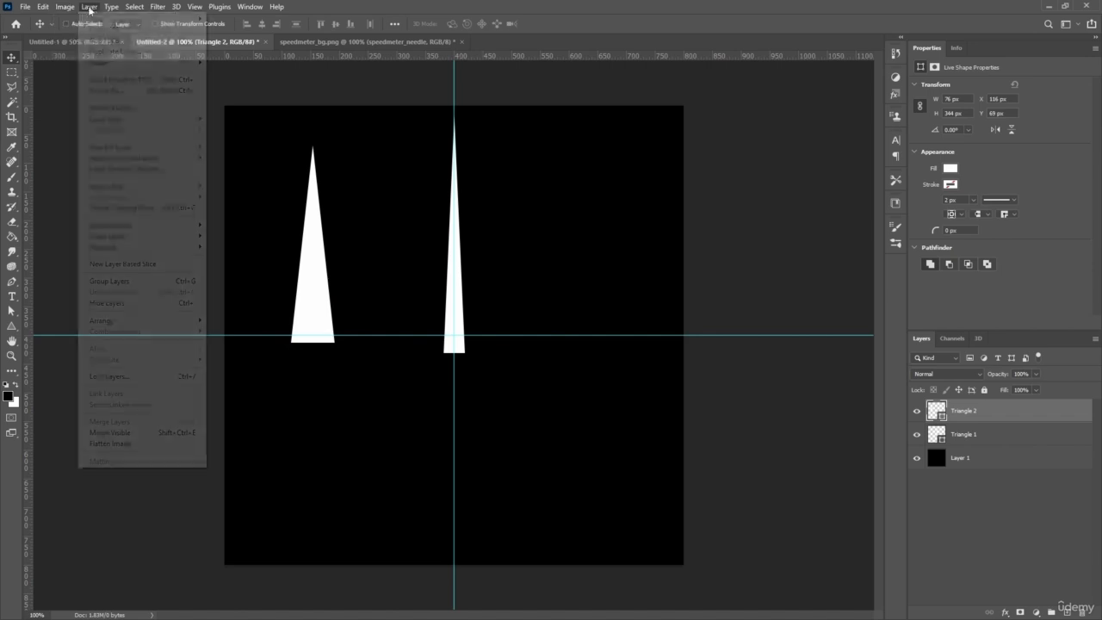
mouse_move(195, 7)
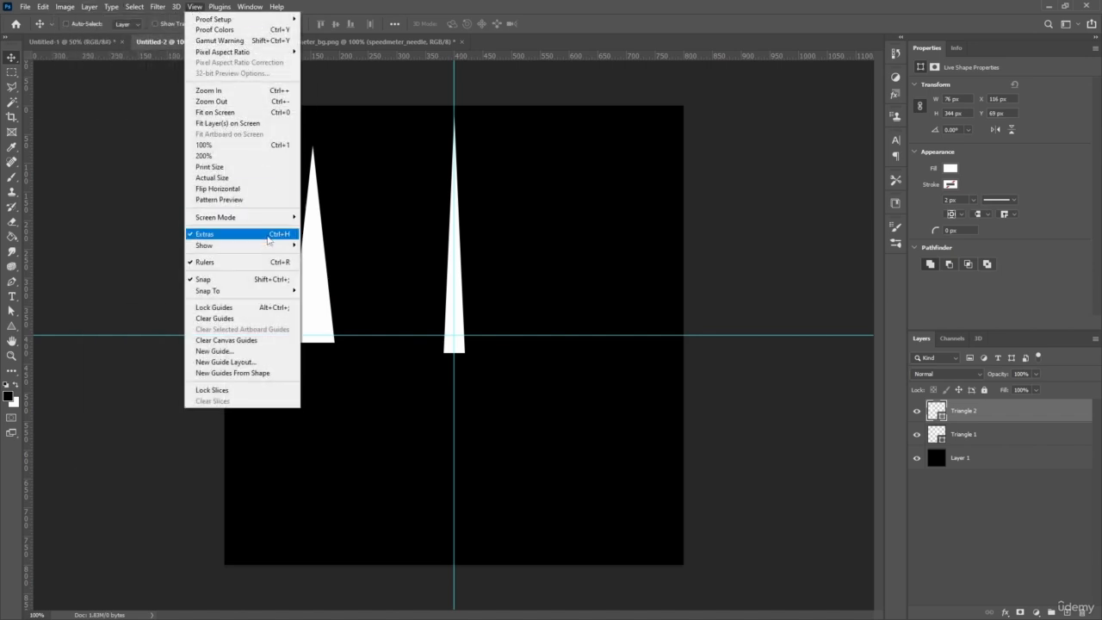
click(411, 122)
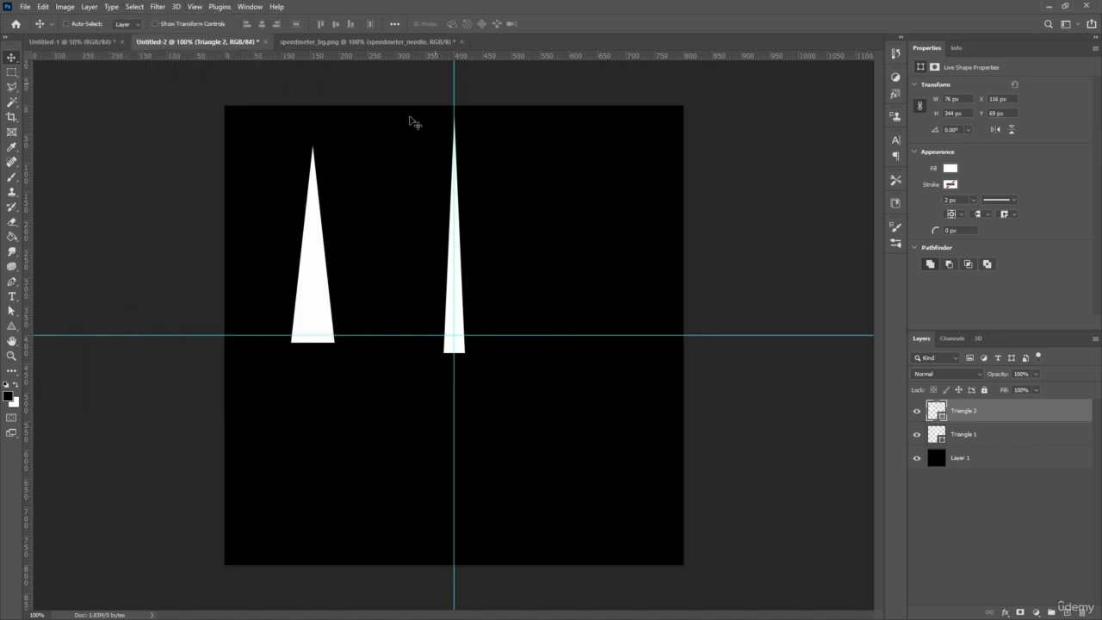
Step: Move the second triangle up towards the needle and delete it
drag(317, 293, 379, 245)
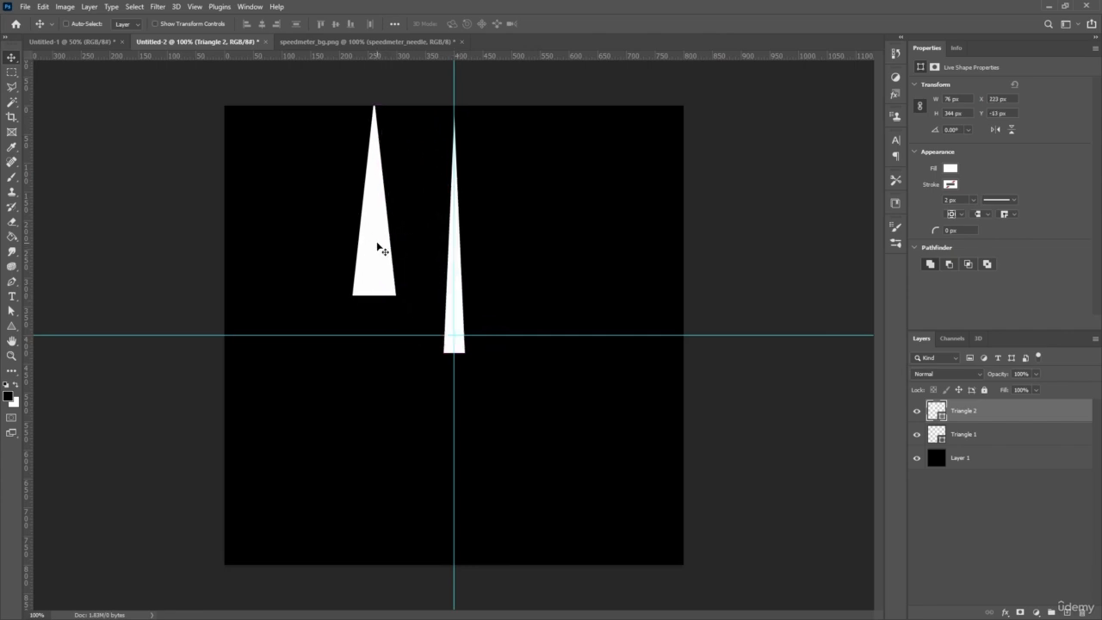
key(Delete)
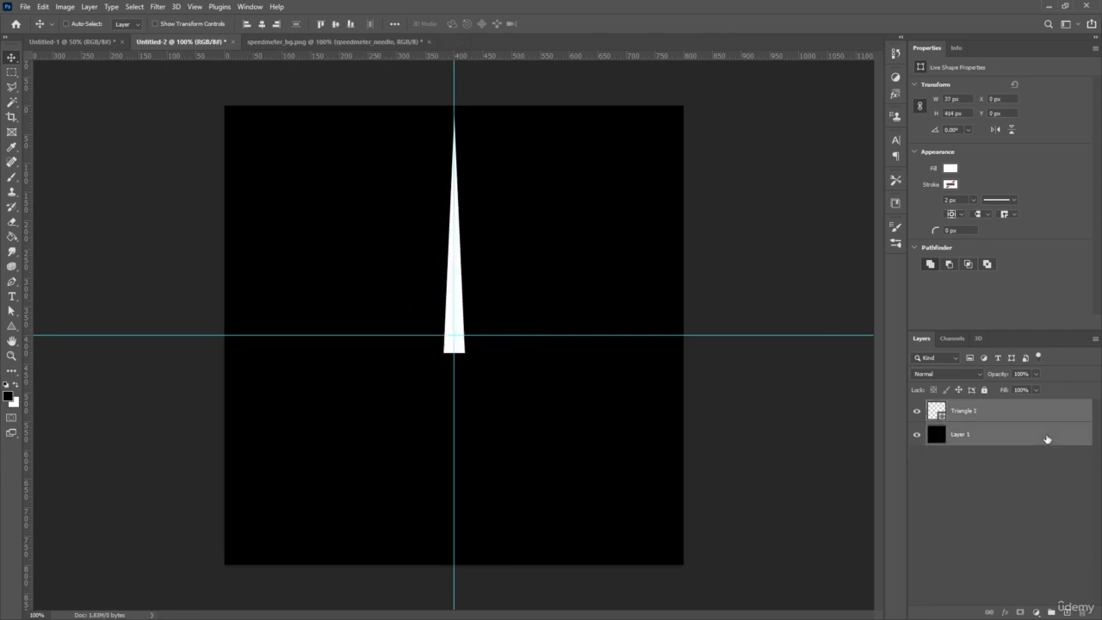
Step: Try a free transform on the needle triangle and Layer 1 together
shift+click(1041, 435)
right_click(1041, 438)
key(Escape)
key(ctrl+t)
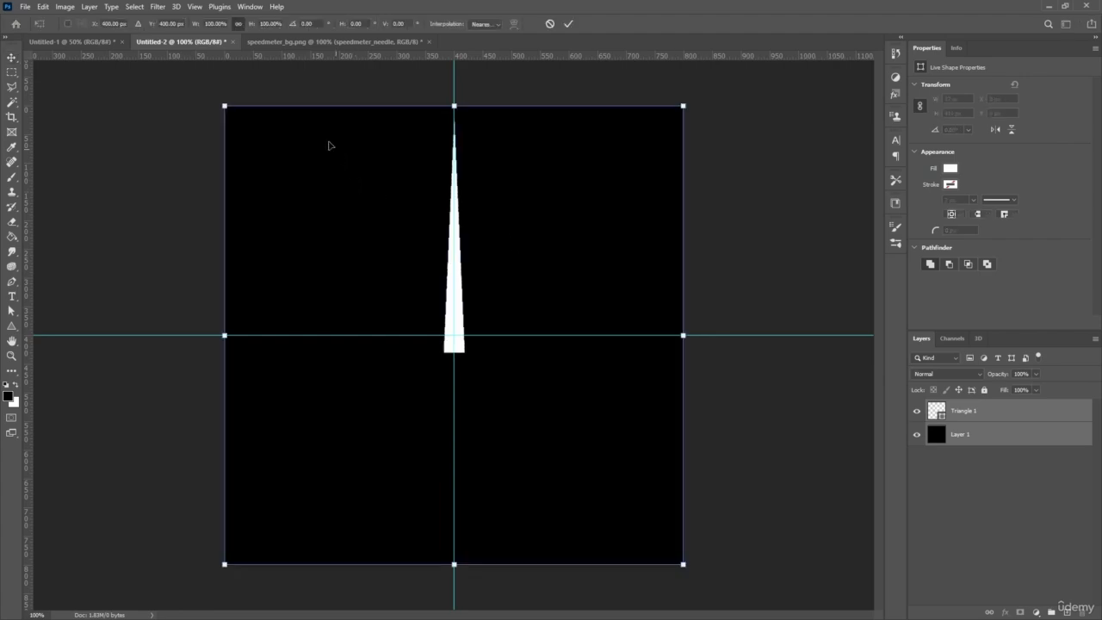
drag(227, 86, 392, 394)
key(Escape)
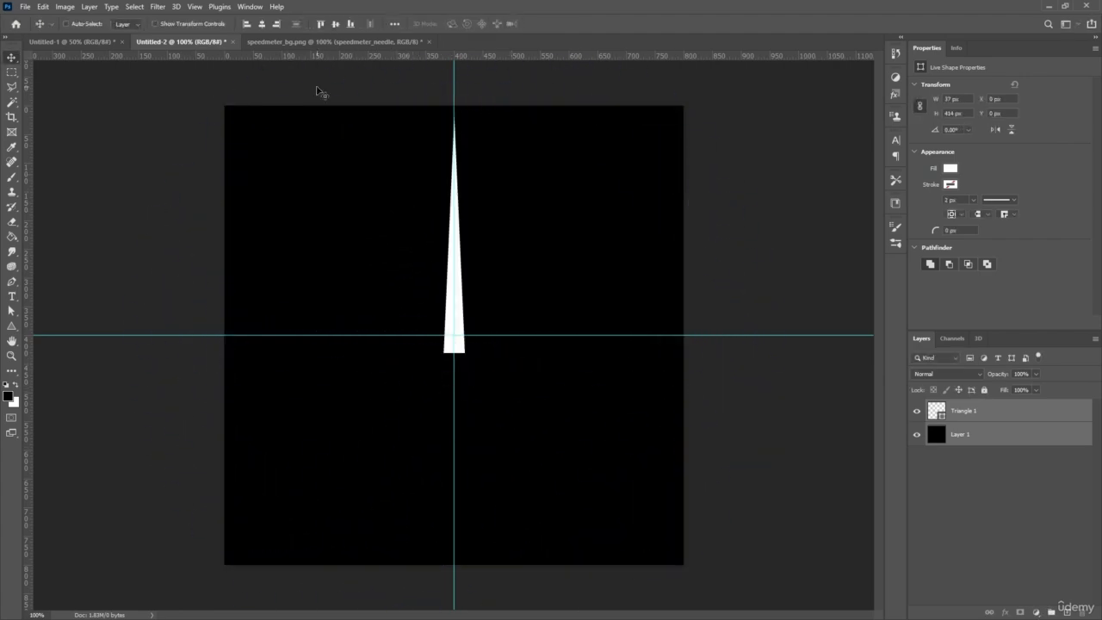
Step: In speedmeter_bg.png, inspect the tick-mark dial on Layer 0 and the speedmeter_needle layer by switching their visibility
click(318, 42)
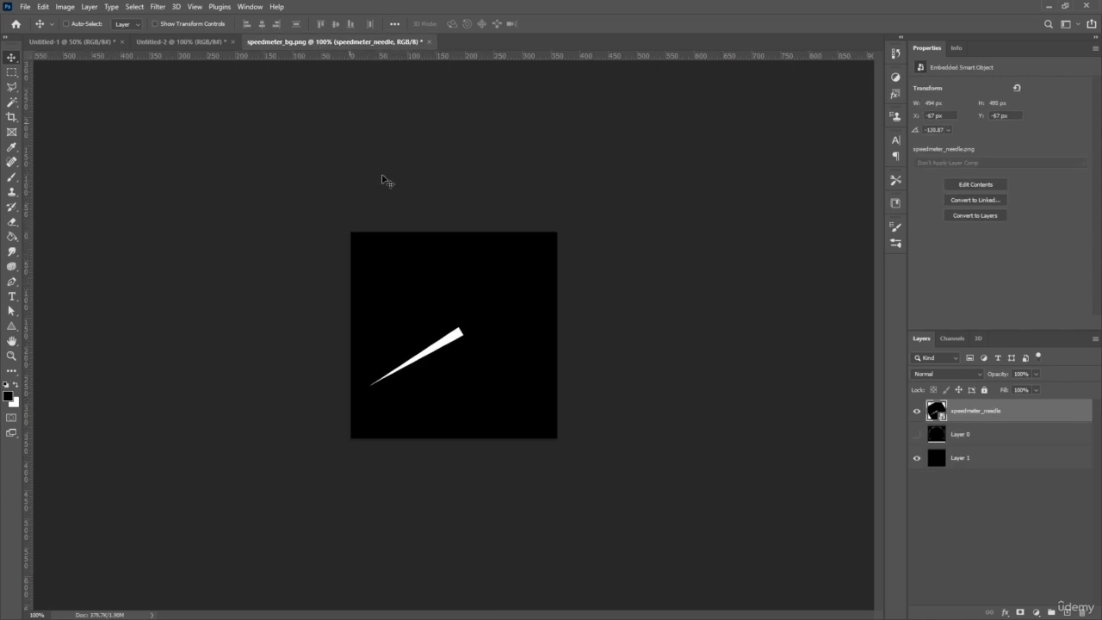
click(916, 410)
click(917, 433)
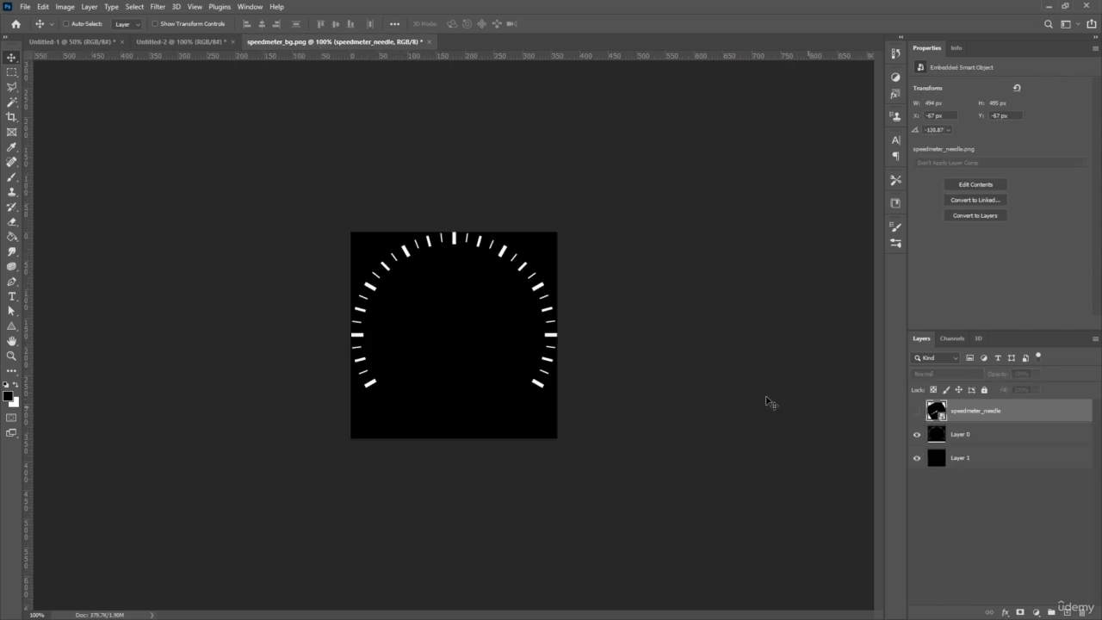
ctrl+click(428, 344)
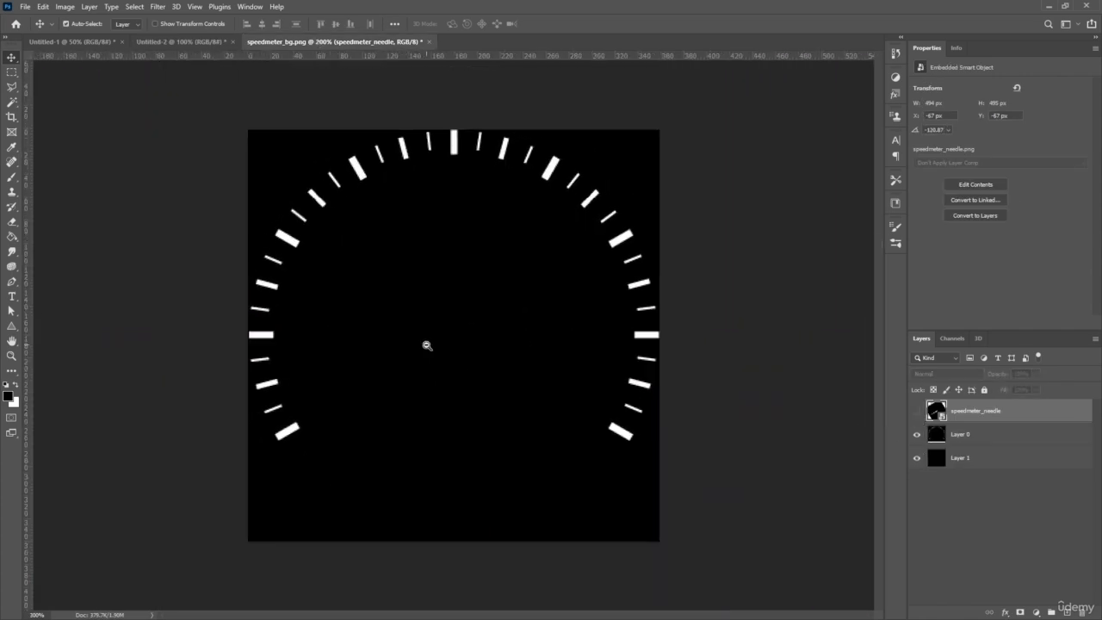
alt+click(425, 345)
ctrl+click(450, 340)
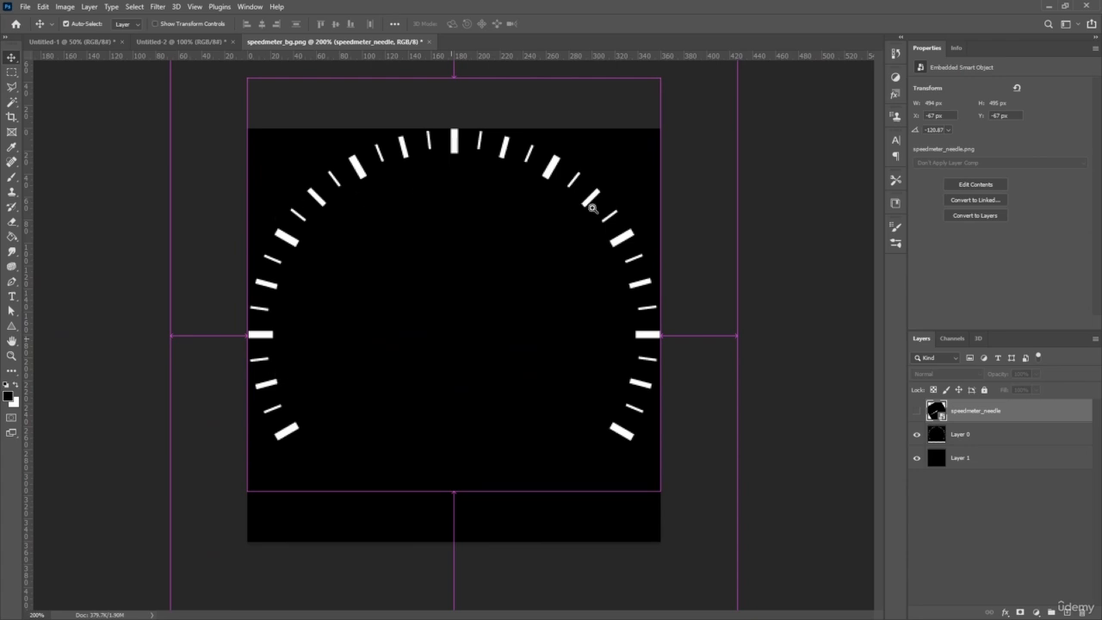
click(917, 410)
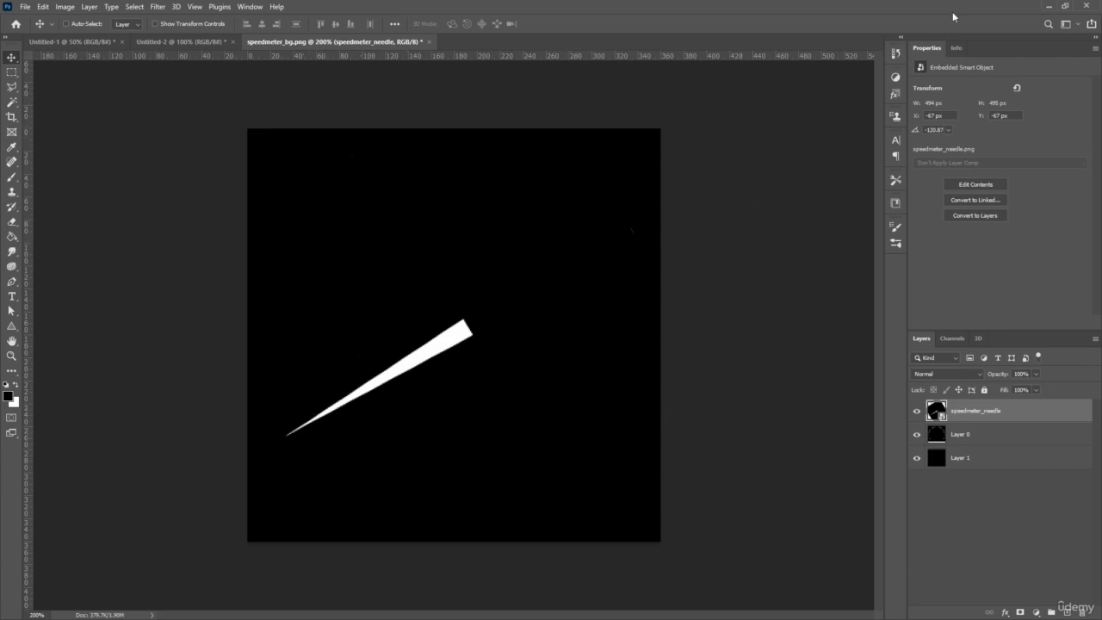
Step: Return to Unreal Editor and create a material named M_speedmeter in the SpeedMeter folder
click(1046, 6)
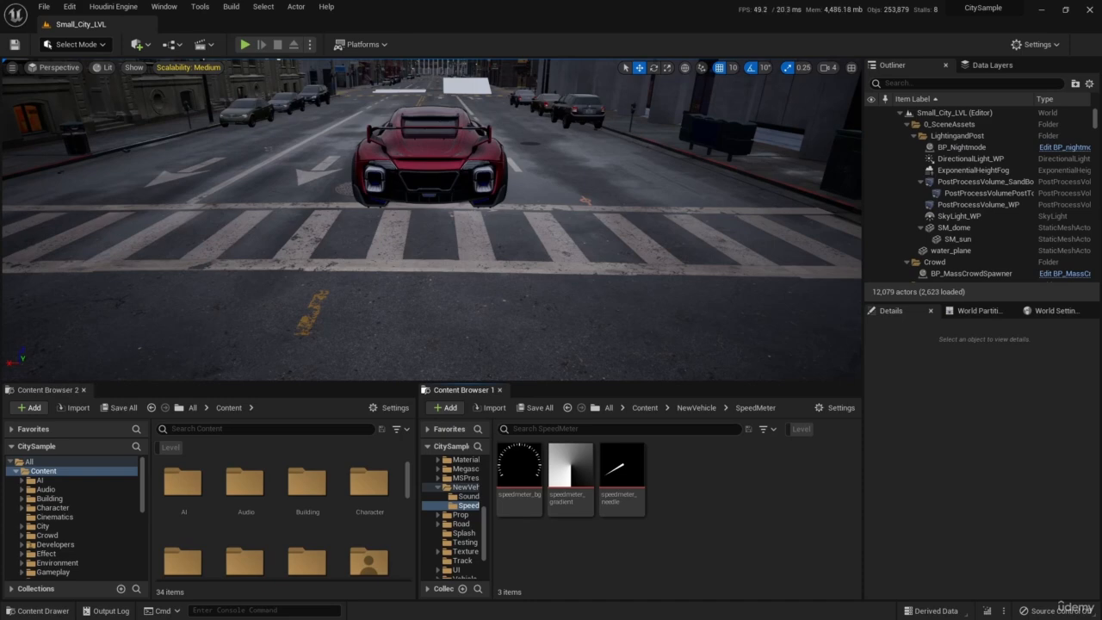
right_click(691, 498)
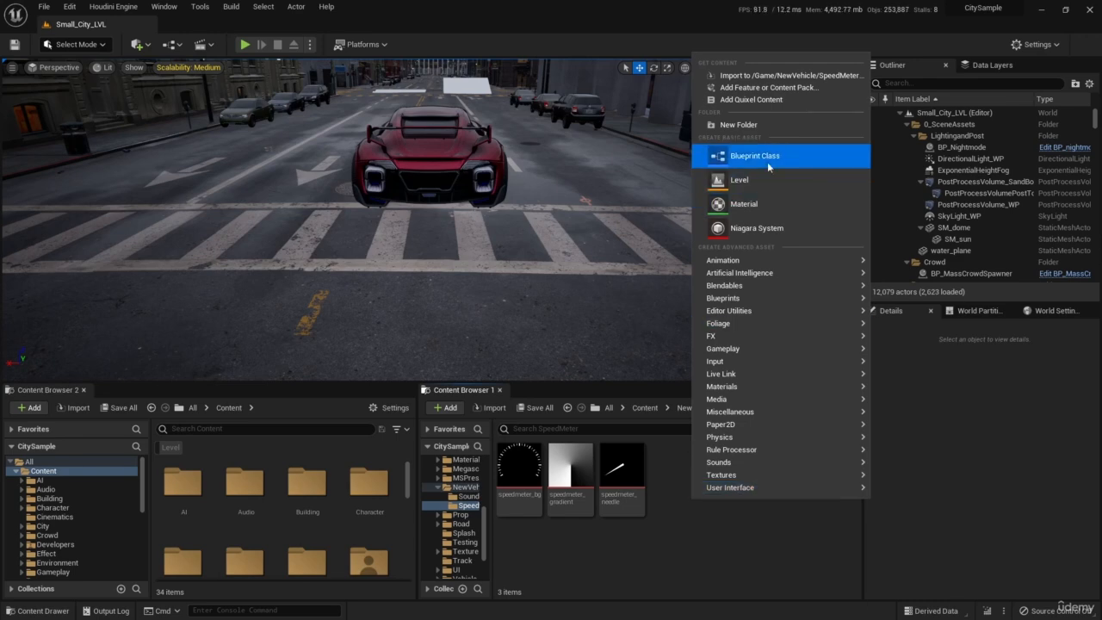
click(769, 207)
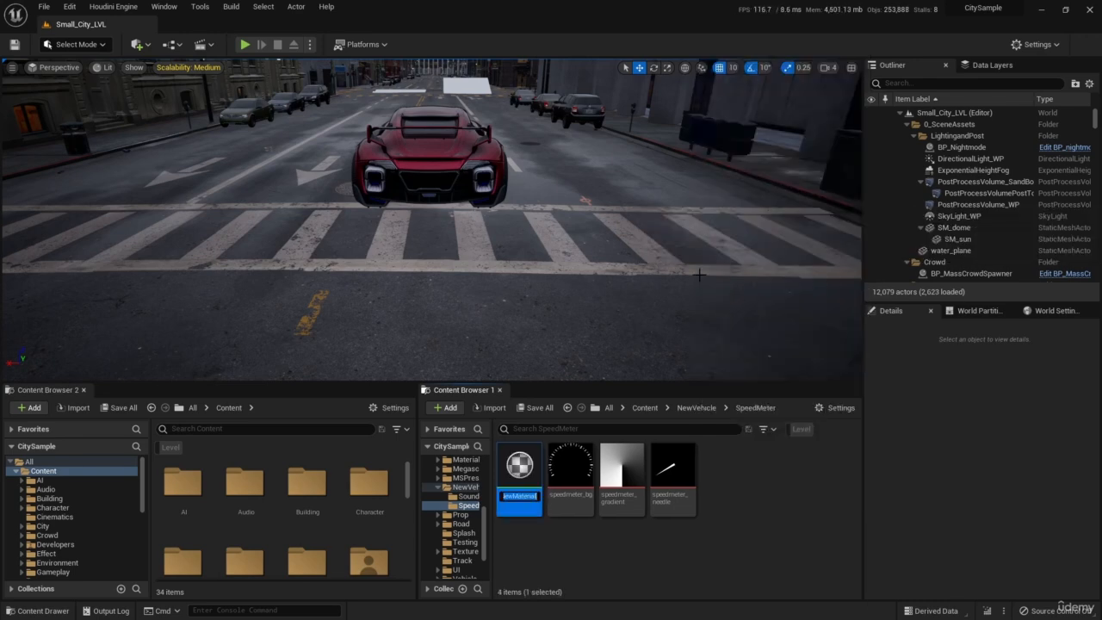
text(M)
key(Return)
Step: Open the M_speedmeter material and set its Material Domain to User Interface
double_click(510, 472)
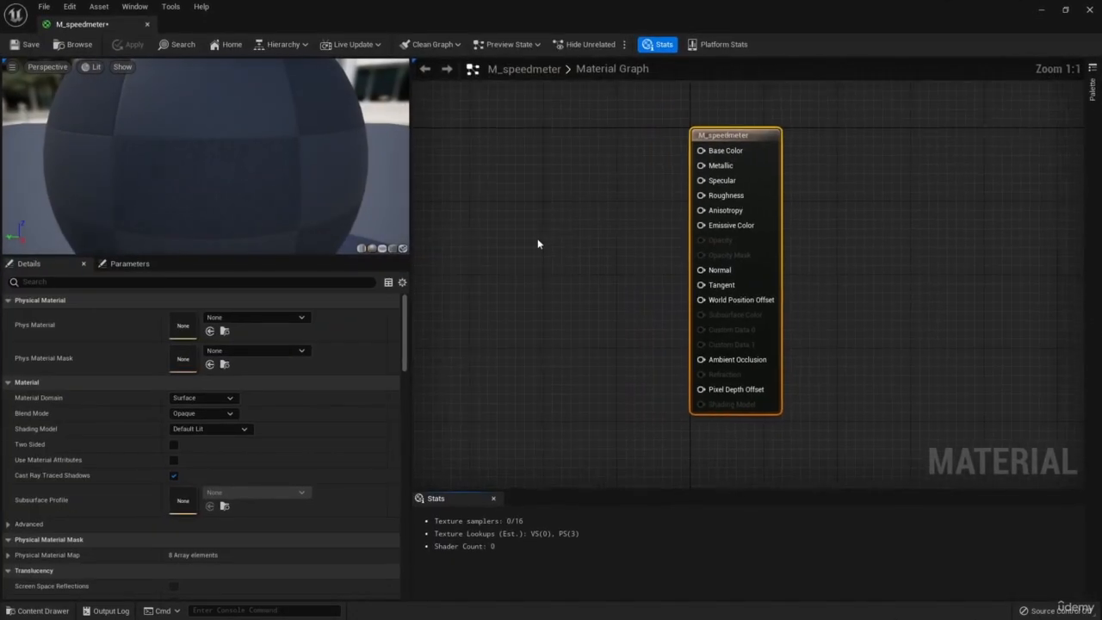
click(220, 397)
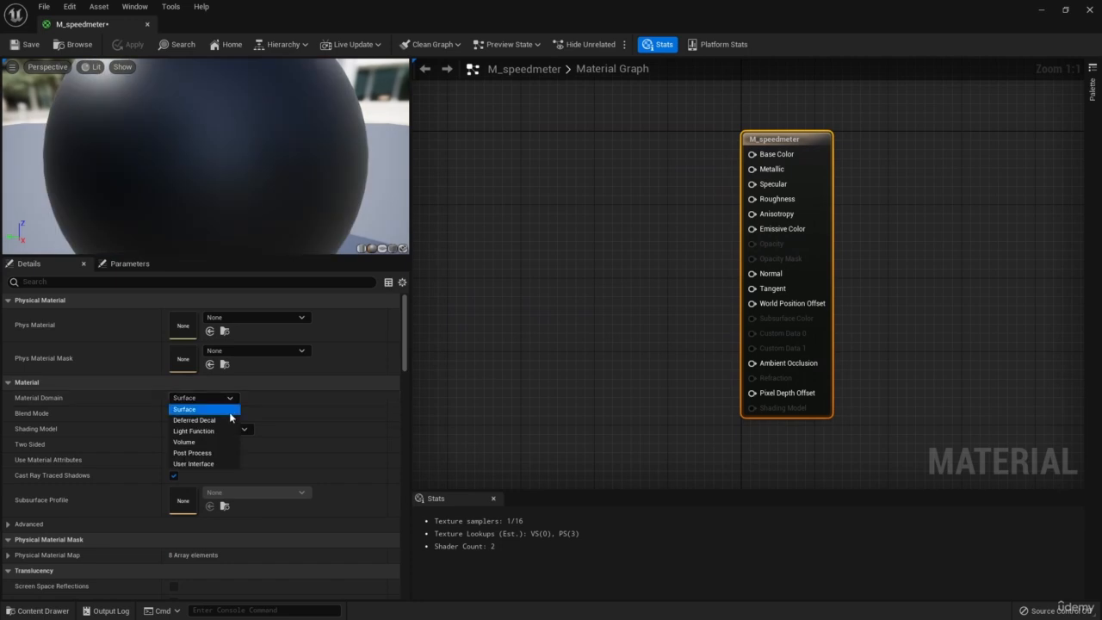
click(211, 460)
Step: Add a TextureSample node to the material graph and place it well before the material output node
right_drag(642, 263, 611, 321)
right_click(610, 321)
text(texture)
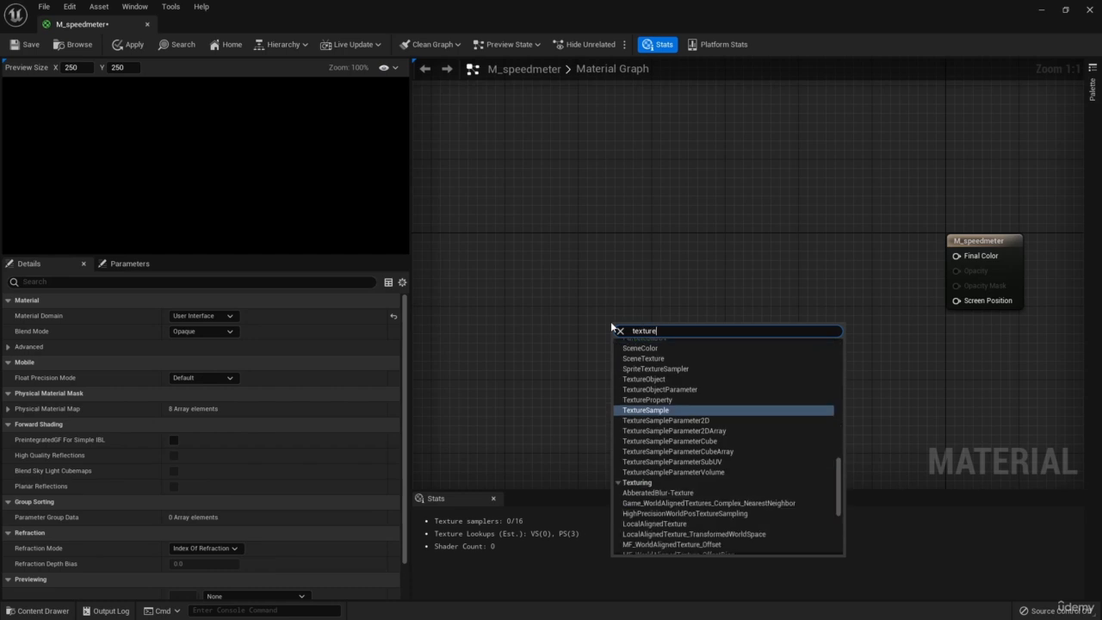
key(Return)
right_drag(634, 332, 676, 349)
drag(715, 356, 519, 142)
right_drag(516, 223, 587, 302)
drag(574, 302, 553, 300)
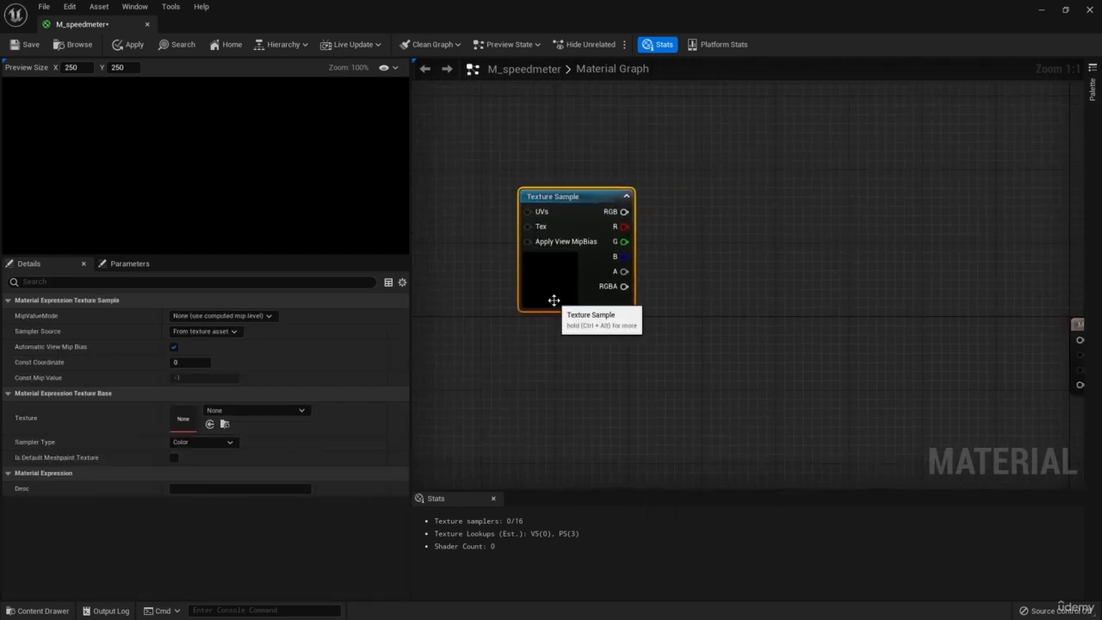
Step: Assign the speedmeter_gradient texture to the Texture Sample node
click(253, 410)
text(speedme)
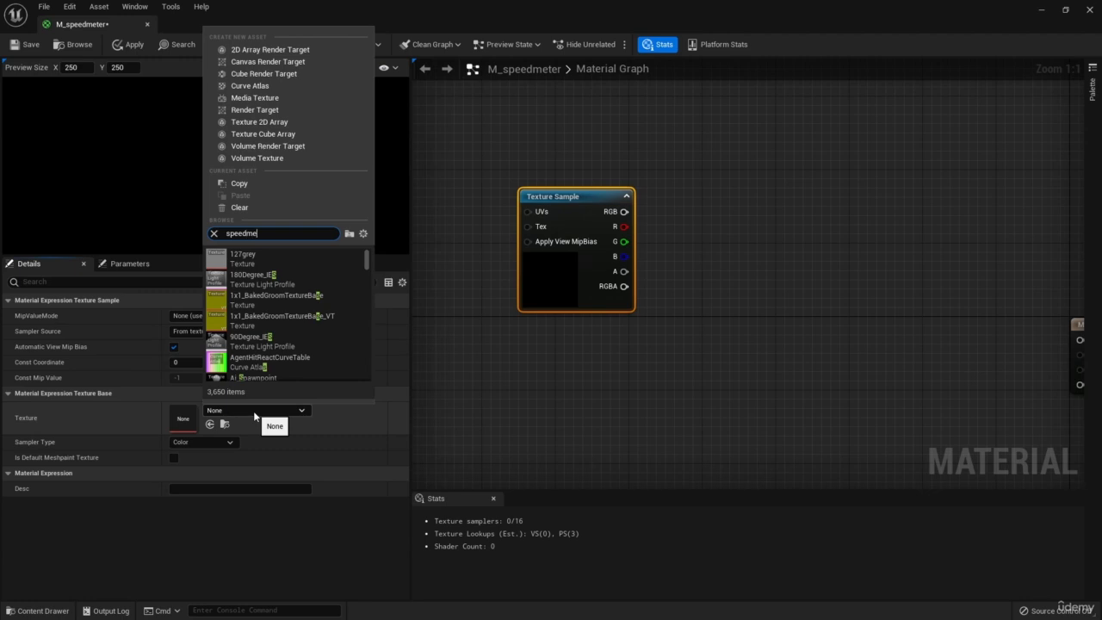
click(294, 273)
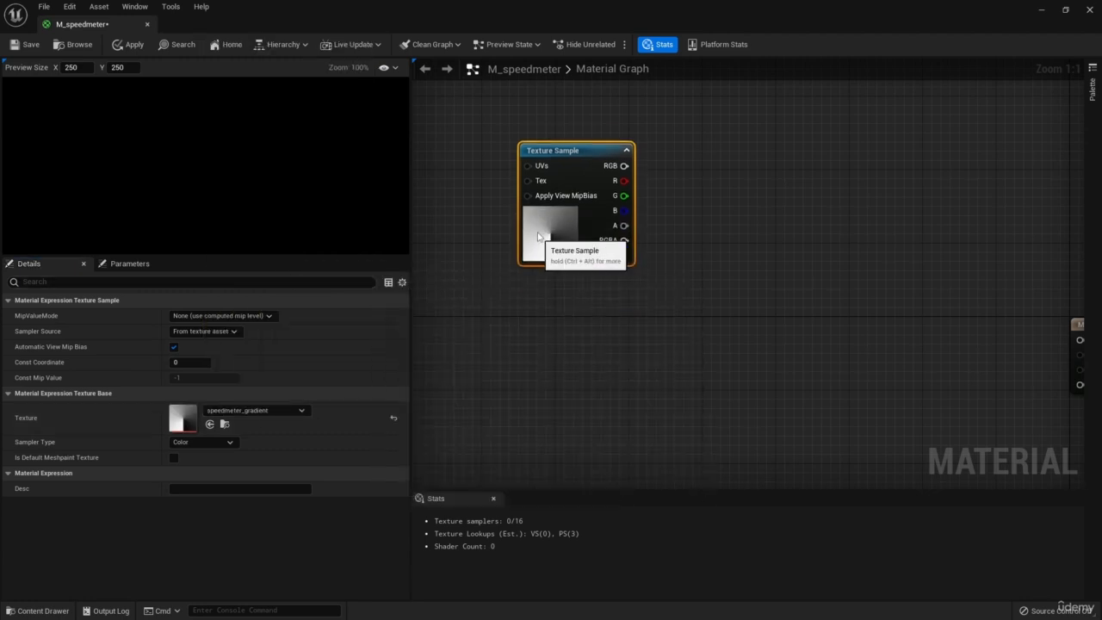
Step: Move the gradient Texture Sample node up and place a duplicate of it directly below
drag(536, 239, 528, 184)
key(ctrl+c)
key(ctrl+v)
drag(558, 305, 548, 288)
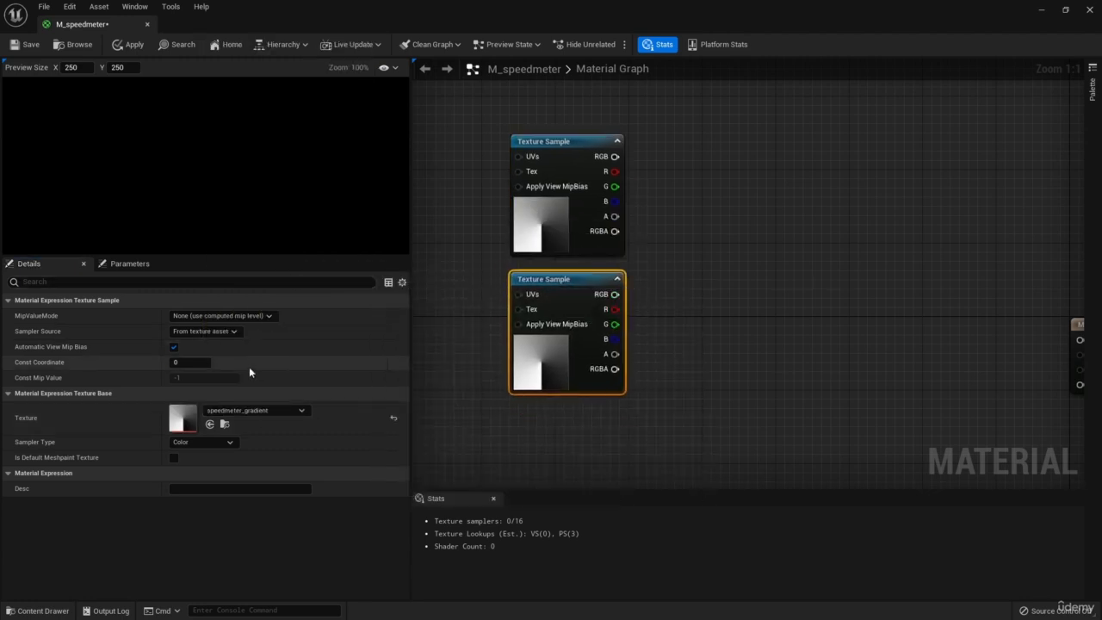
Step: Assign the speedmeter_bg texture to the lower Texture Sample node and place a duplicate of that node directly below it
click(269, 410)
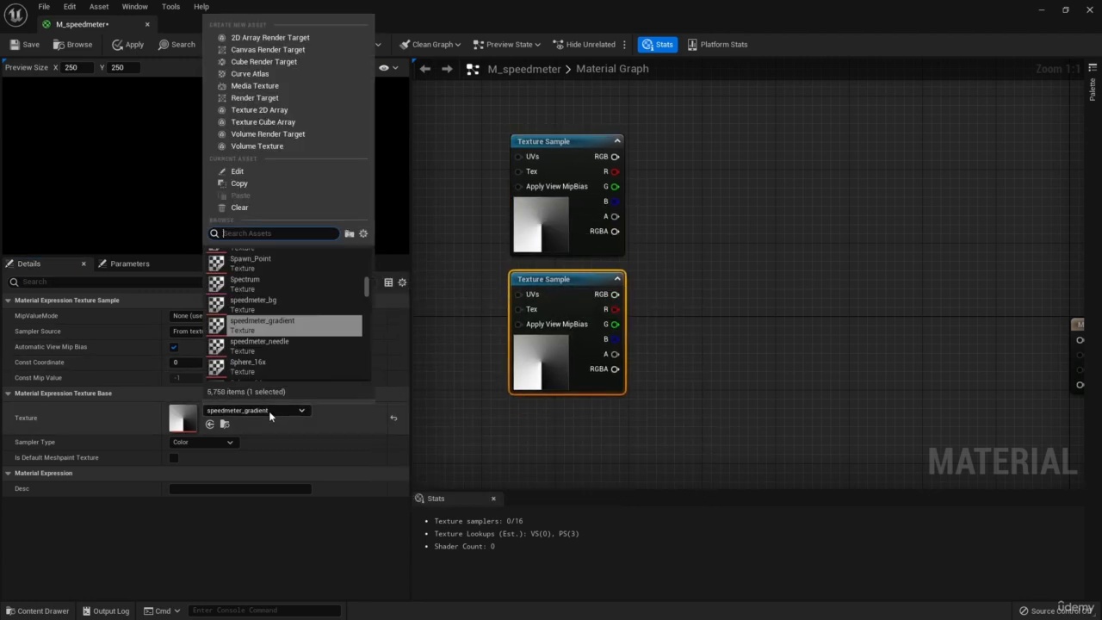
click(295, 300)
right_drag(565, 376, 615, 212)
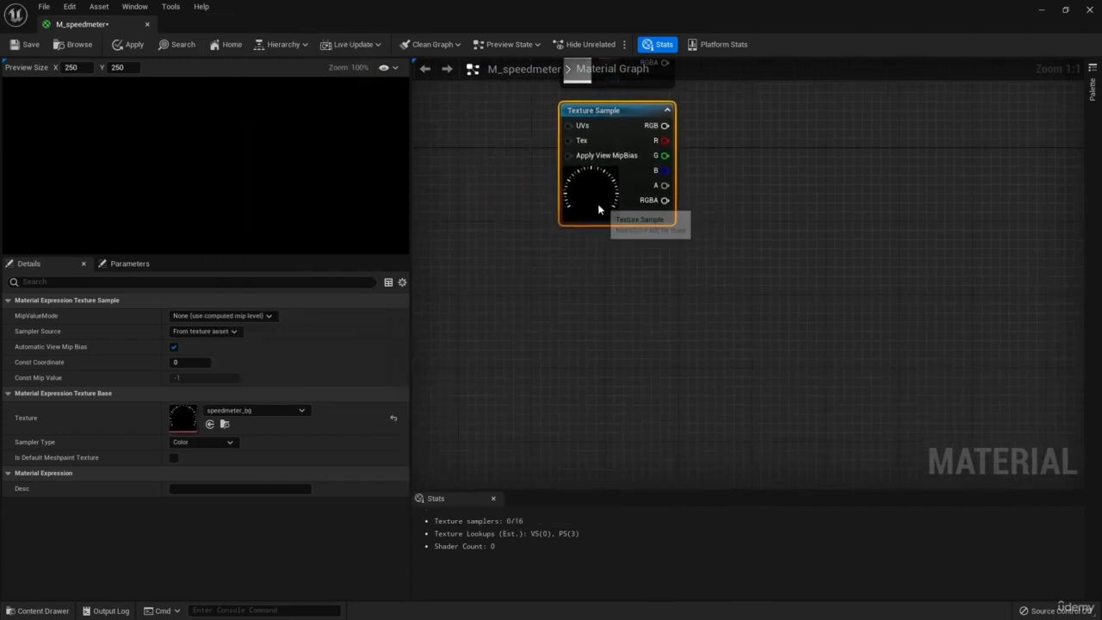
key(ctrl+c)
key(ctrl+v)
drag(620, 301, 606, 266)
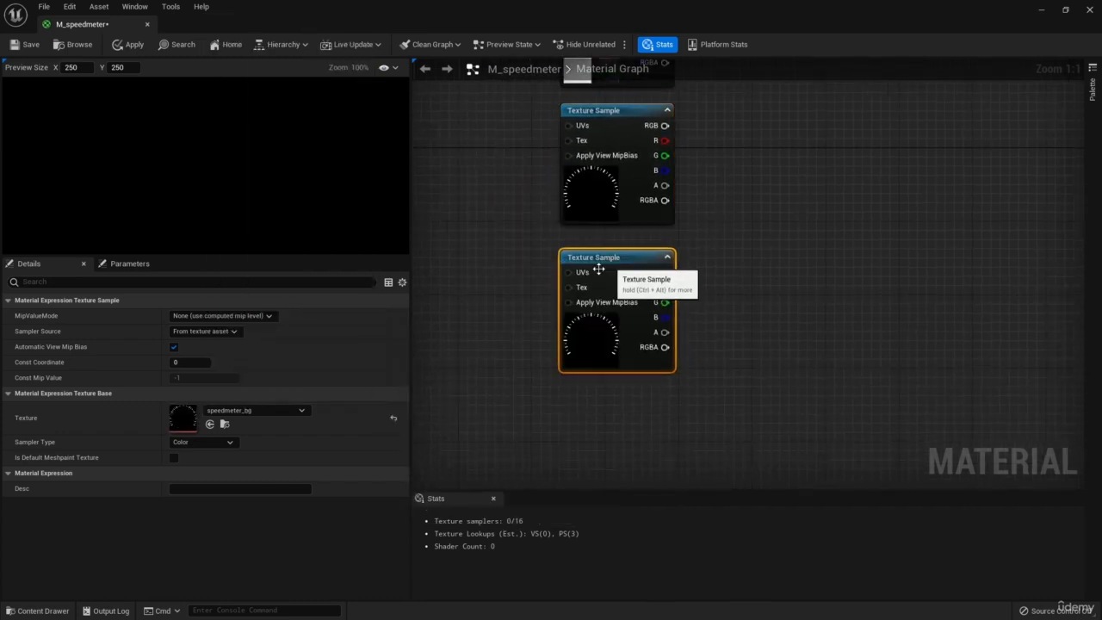
Step: Assign the speedmeter_needle texture to the newly duplicated third Texture Sample node
click(281, 412)
click(299, 365)
right_drag(754, 166, 647, 285)
scroll(650, 327, down, 1)
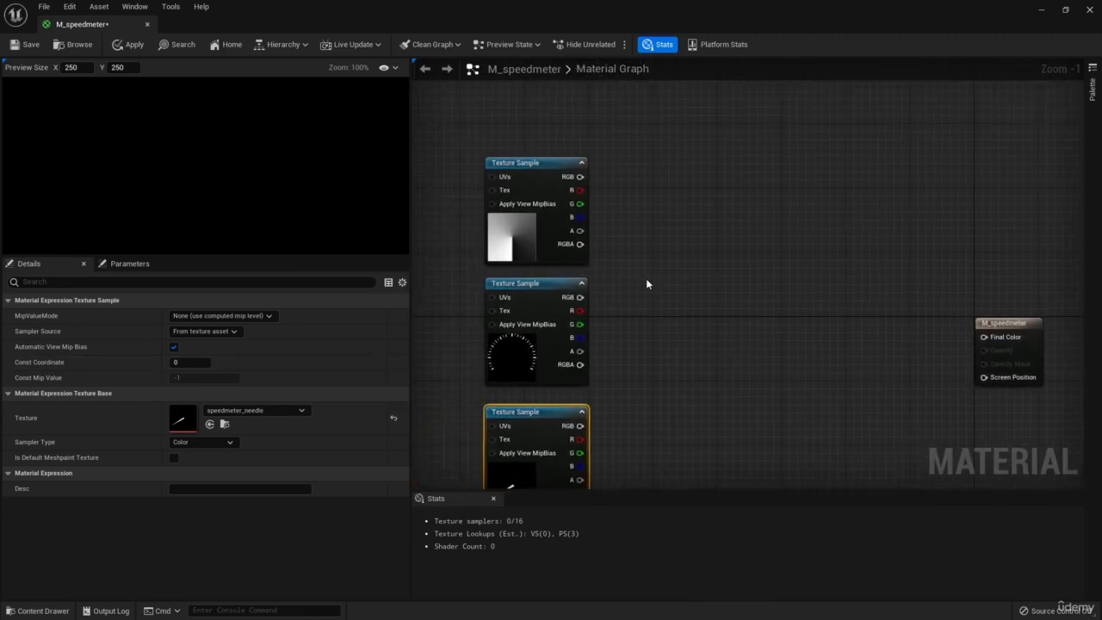
click(645, 280)
click(527, 237)
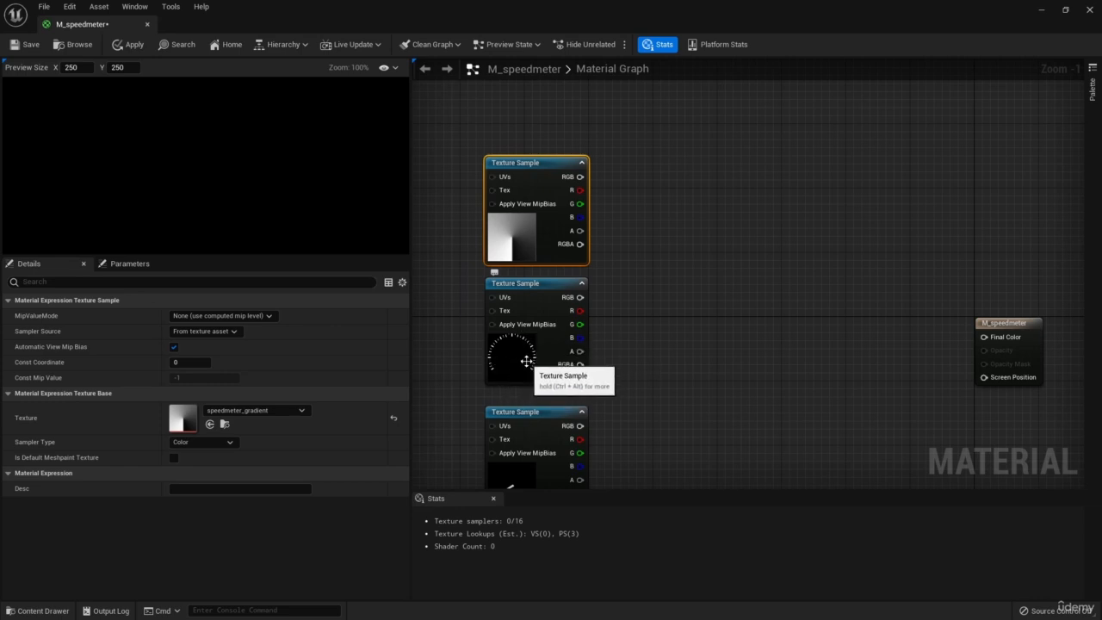
Step: Add an If node to the graph and place it between the gradient Texture Sample and the material output node
right_drag(707, 307, 682, 307)
right_click(646, 275)
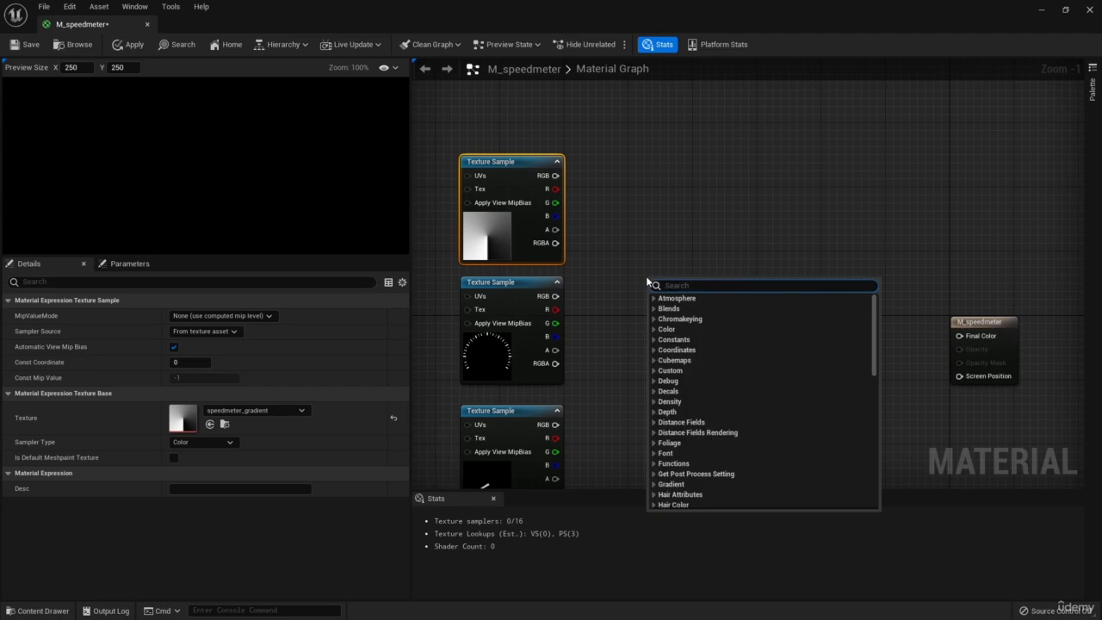
text(if)
key(Return)
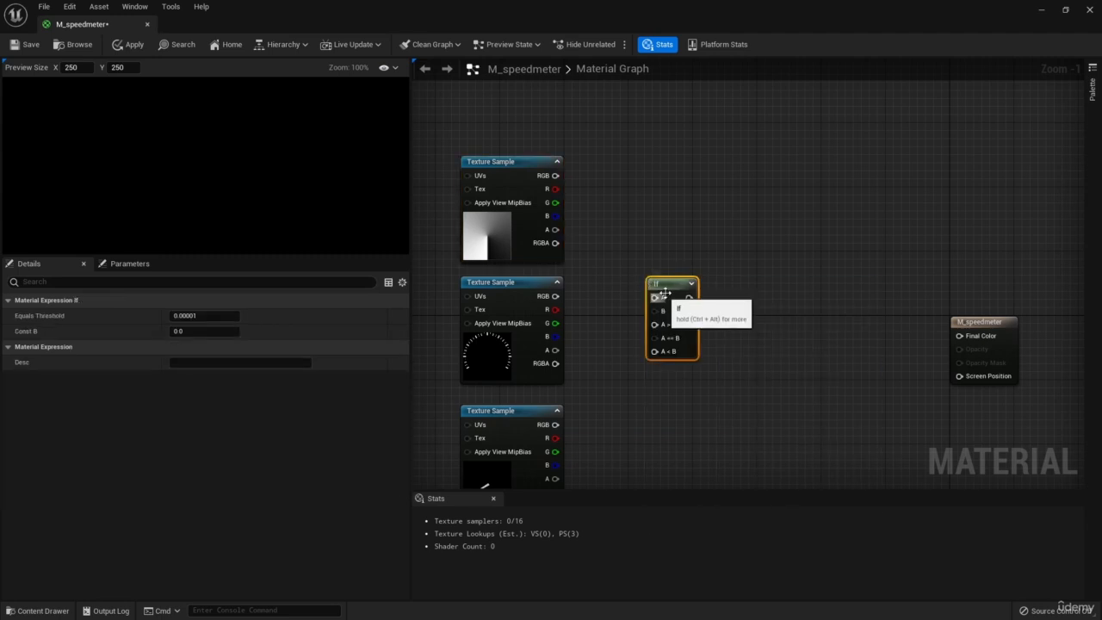
drag(667, 294, 762, 221)
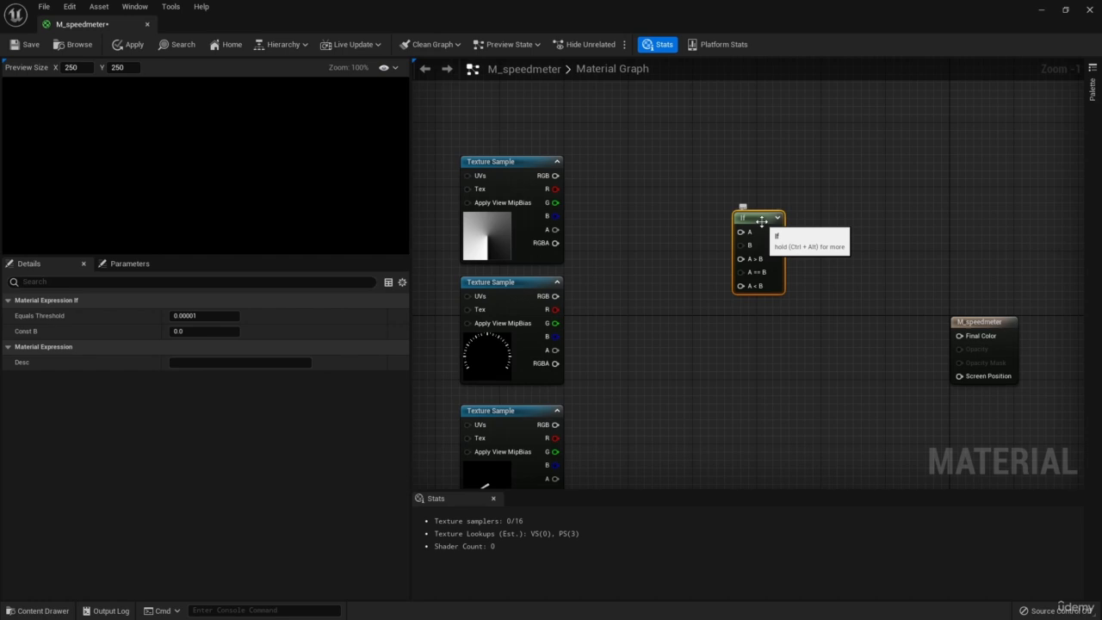
mouse_move(761, 221)
mouse_down()
mouse_move(763, 211)
mouse_move(762, 227)
mouse_up()
Step: Add a Constant node and place it between the Texture Sample nodes and the If node
right_drag(669, 277, 707, 273)
right_click(707, 274)
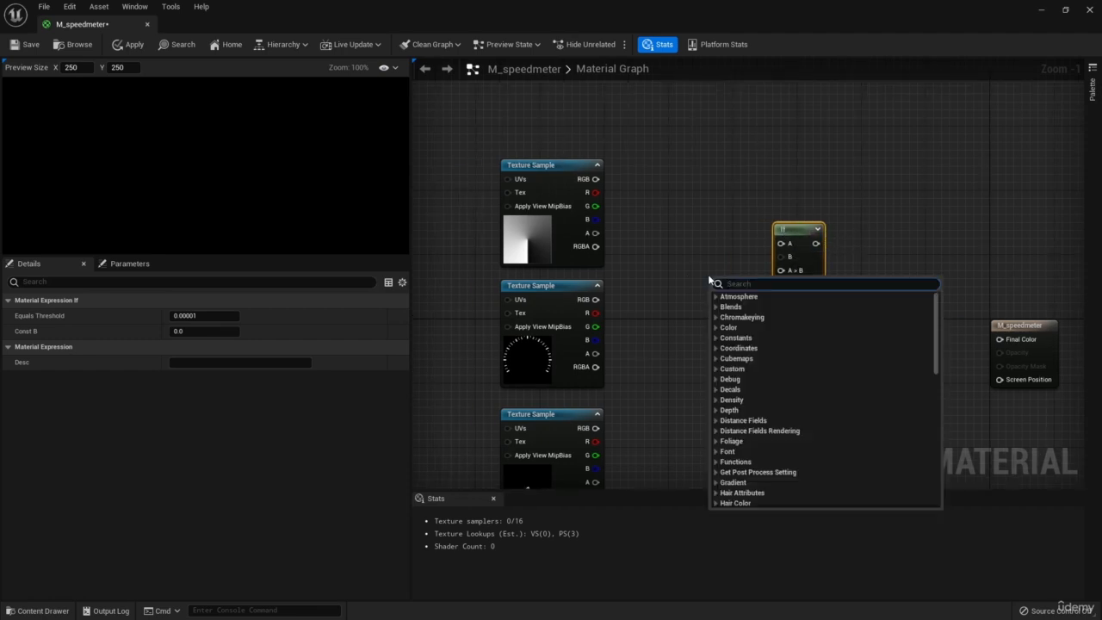
text(con)
key(Return)
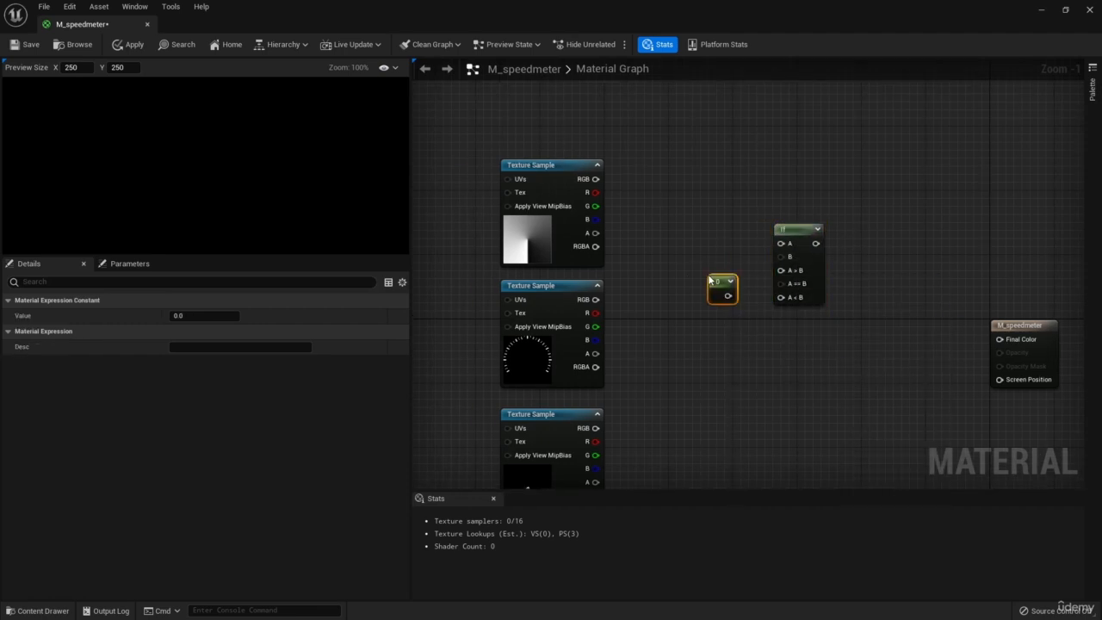
drag(708, 283, 680, 262)
Step: Convert the Constant node to a parameter named ZoneThreshold
right_click(680, 262)
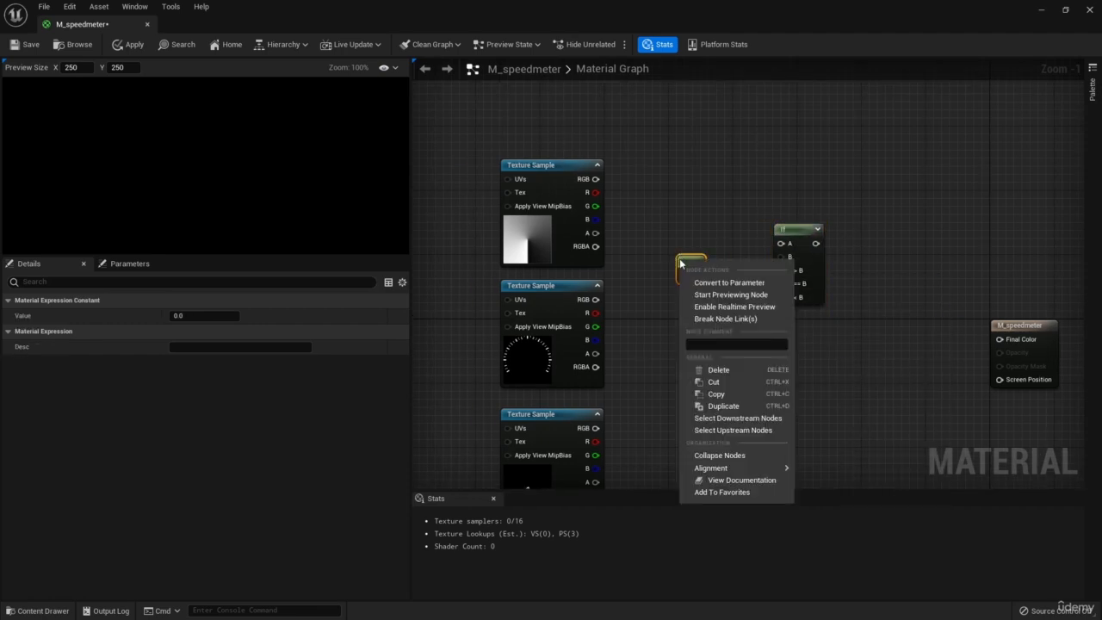
click(728, 282)
text(Z)
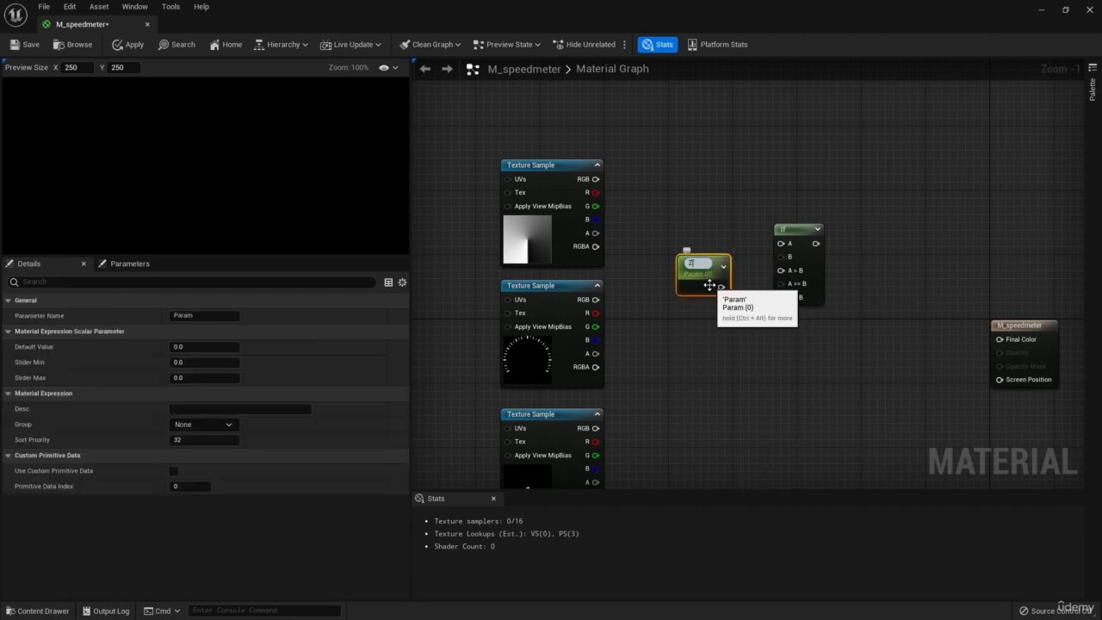
text(oneThreshold)
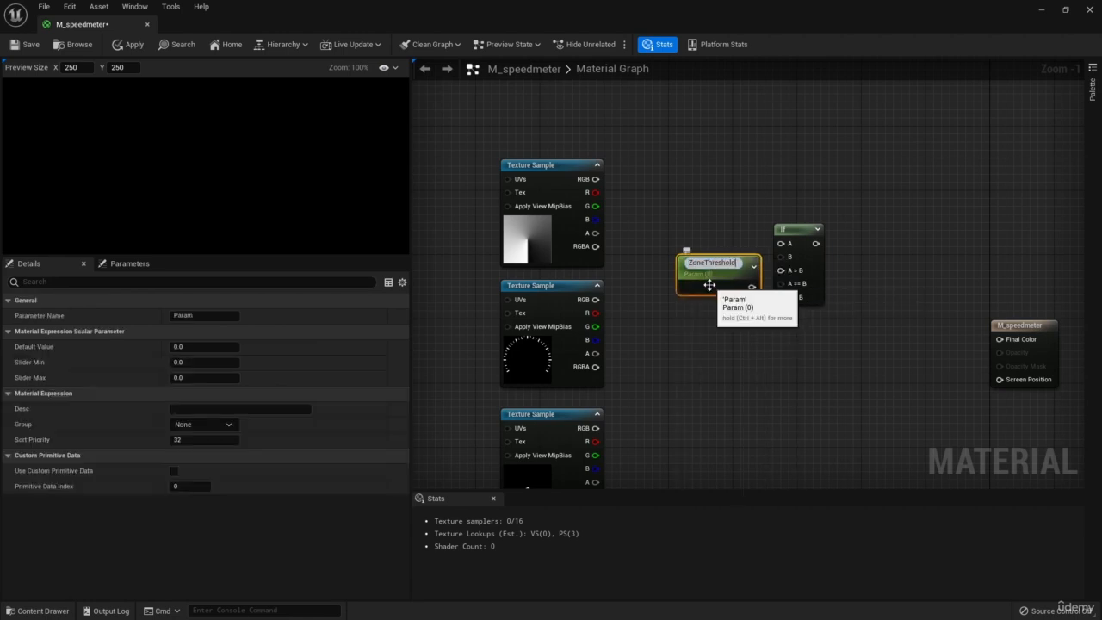
key(Return)
Step: Connect ZoneThreshold to the If node's B input and the gradient texture's R output to its A input
drag(705, 284, 781, 258)
click(589, 194)
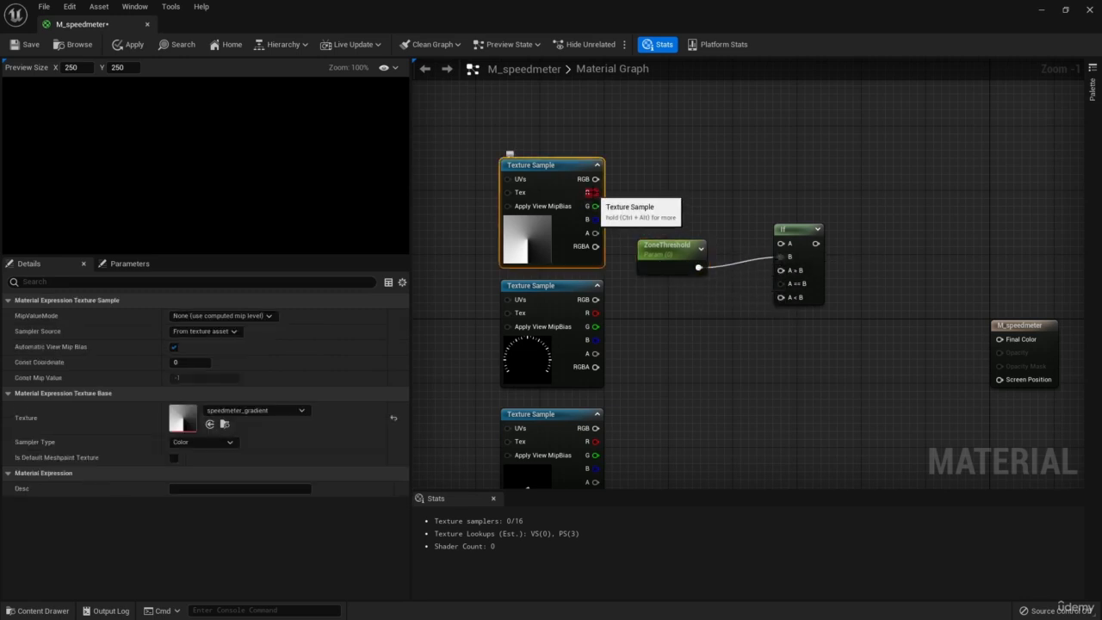
drag(590, 192, 780, 242)
Step: Connect the R output of the speedmeter_bg texture to the If node's A > B input
right_drag(729, 301, 702, 314)
right_drag(698, 289, 696, 276)
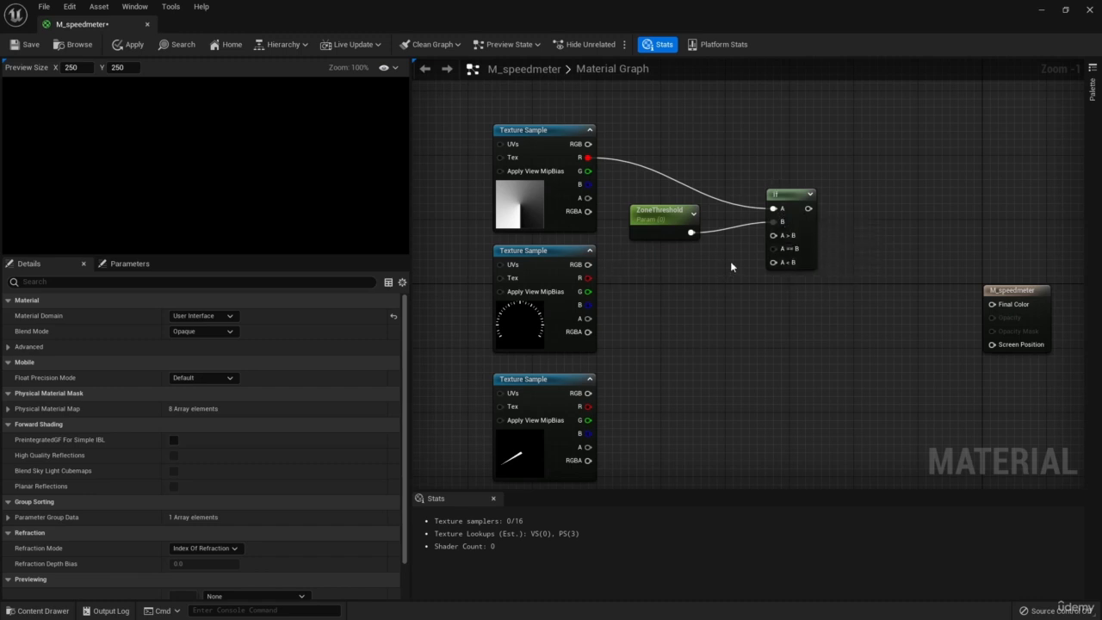
drag(588, 278, 789, 240)
Step: Add a Multiply node fed by the speedmeter_bg texture's R output and place it below the ZoneThreshold node
right_drag(687, 274, 662, 258)
drag(564, 262, 614, 284)
text(mul)
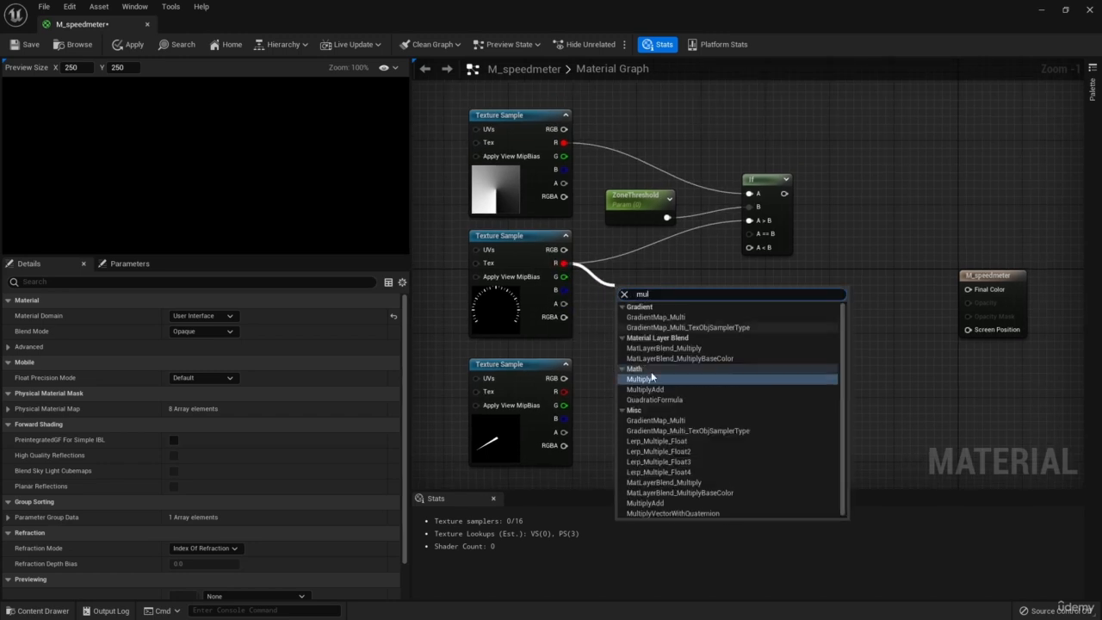
click(652, 379)
drag(649, 318, 687, 297)
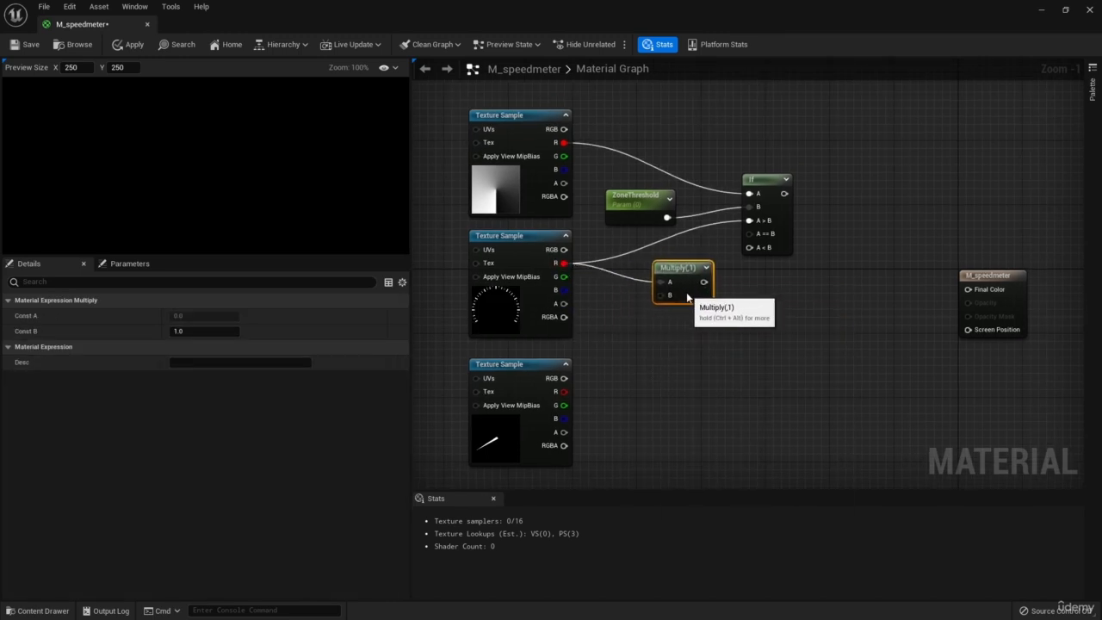
Step: Move the If node and the material output node farther from the Multiply node to make room for wiring
right_drag(952, 281, 863, 281)
drag(698, 214, 753, 213)
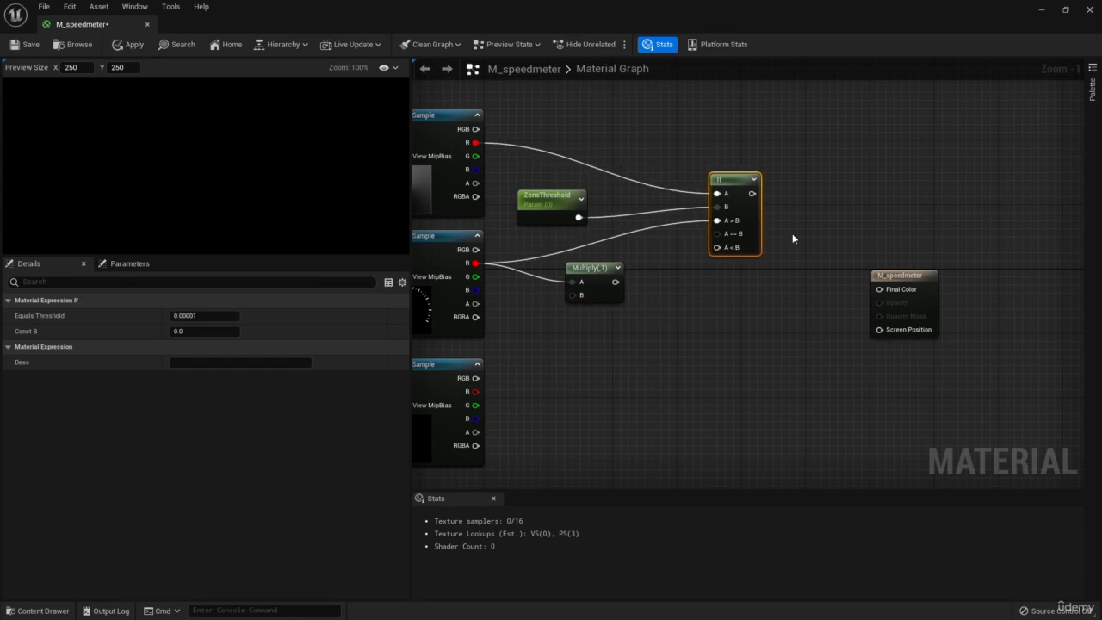
drag(919, 277, 958, 268)
Step: Add a Constant3Vector node and place it just below the Multiply node
right_drag(878, 279, 672, 251)
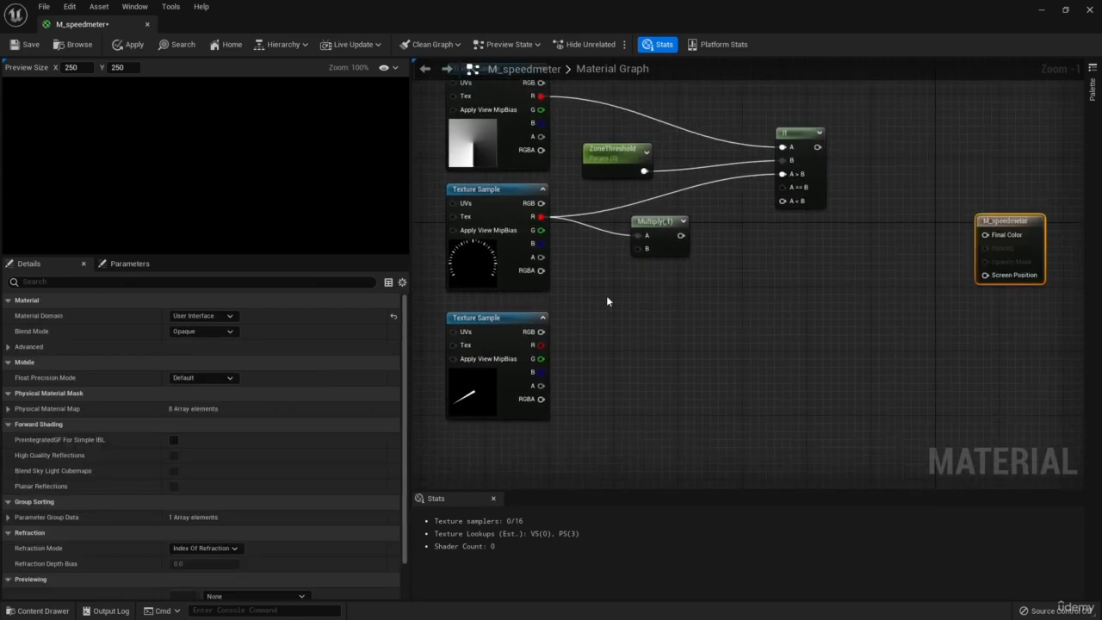
right_click(611, 297)
text(cons)
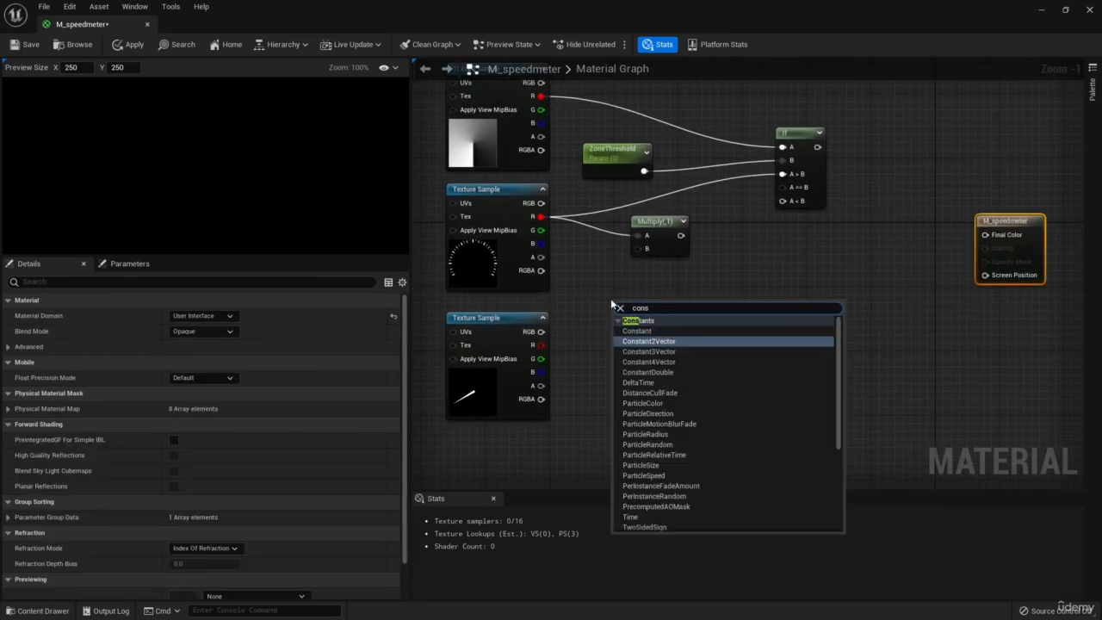
key(Down)
key(Return)
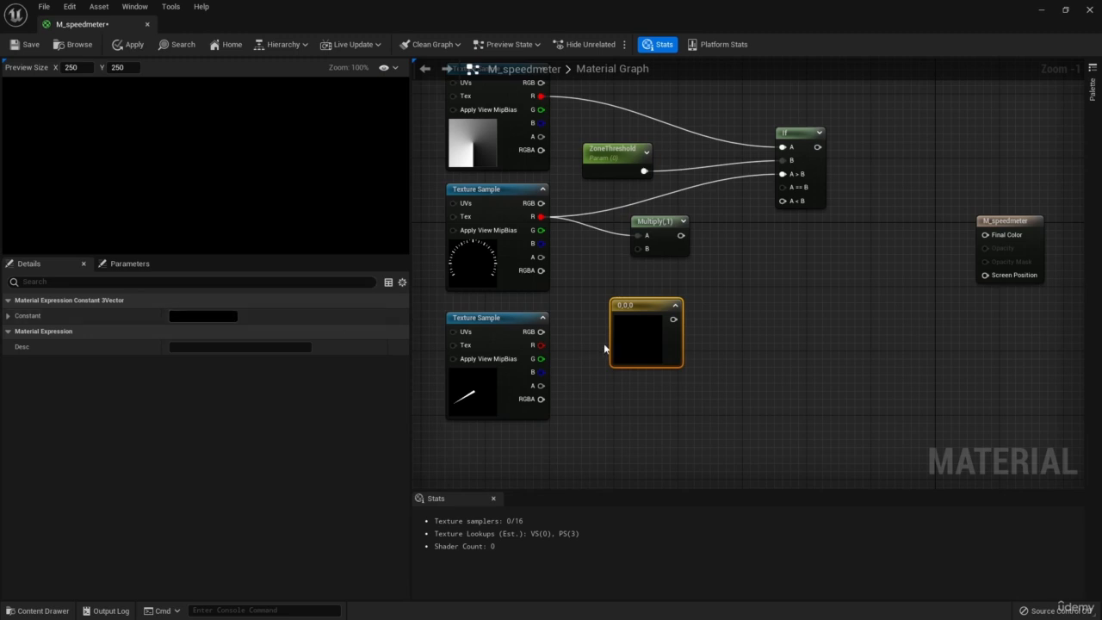
right_click(627, 342)
click(629, 327)
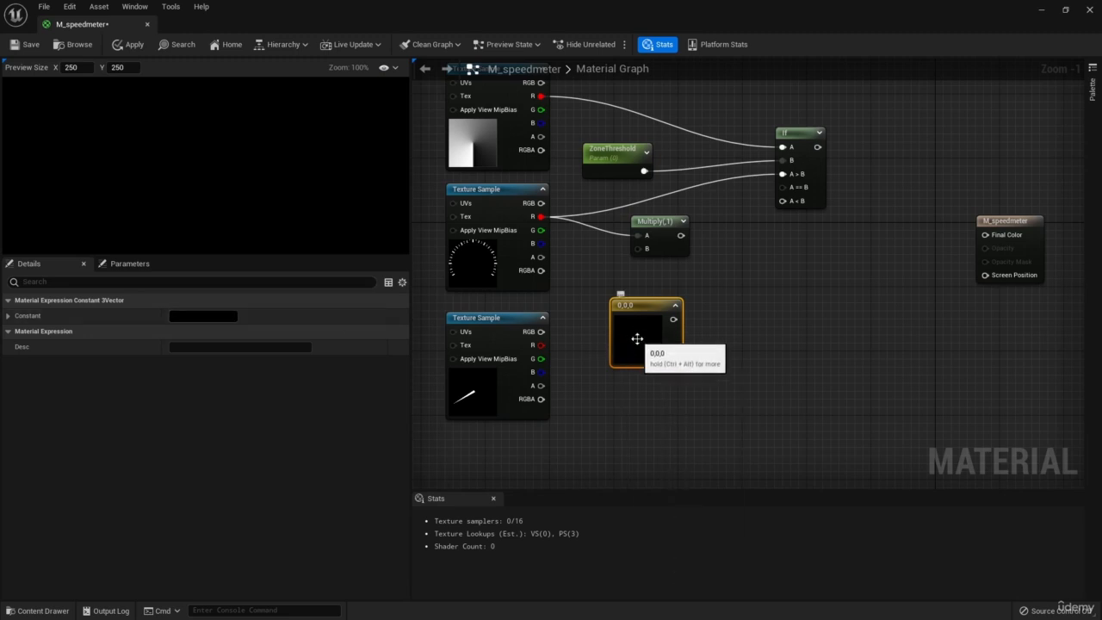
drag(637, 336, 615, 311)
Step: Set the Constant3Vector node's colour to pure red (1,0,0)
click(220, 317)
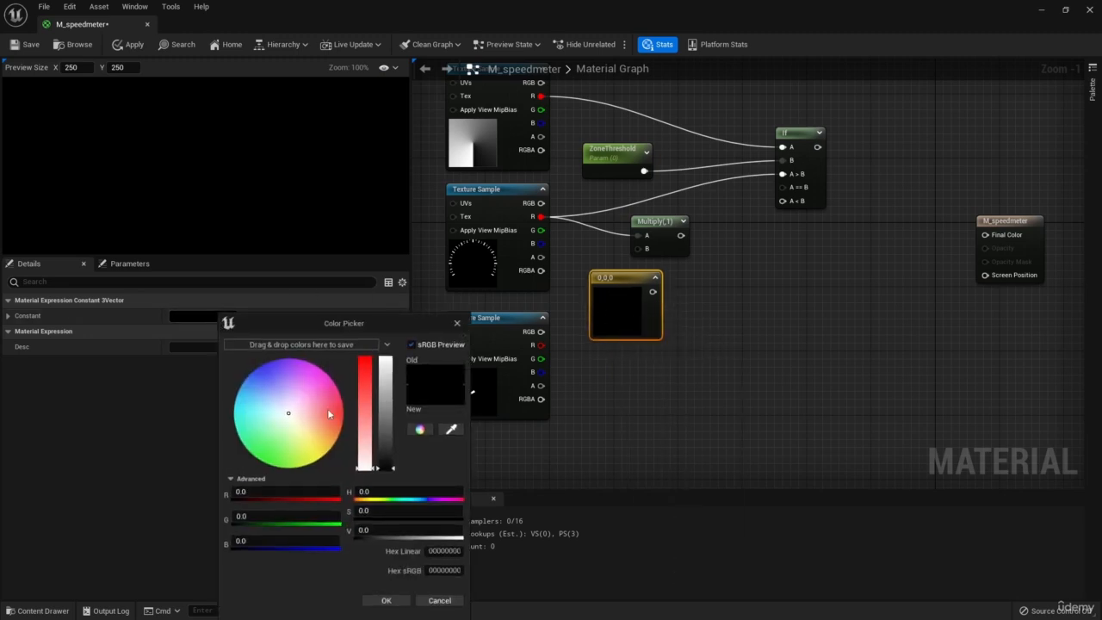
drag(236, 492, 340, 490)
click(385, 600)
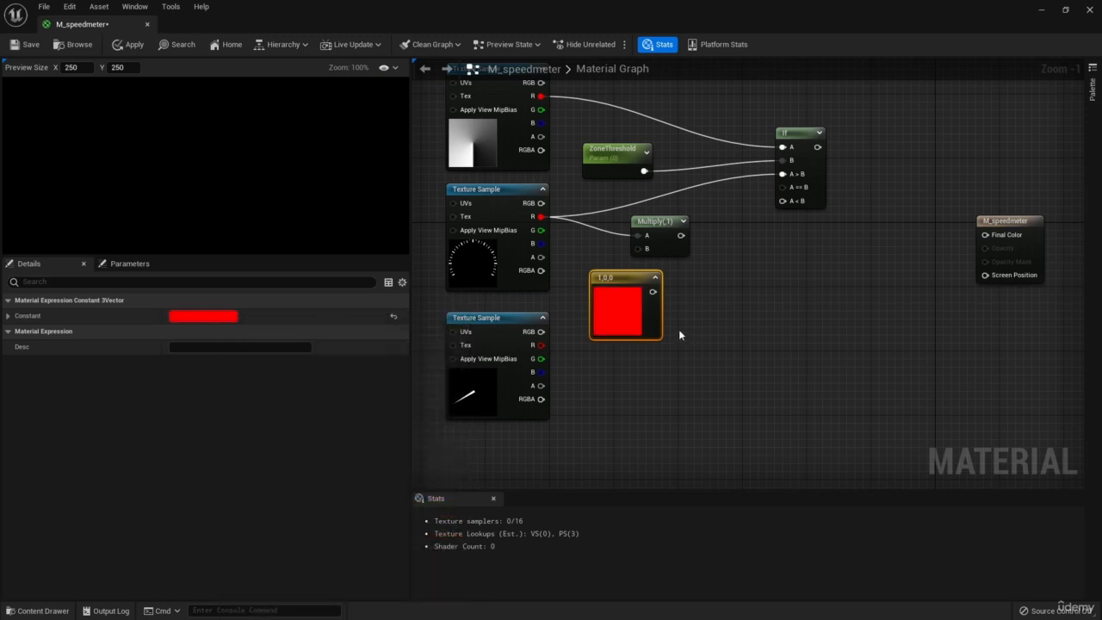
Step: Connect the red constant to the Multiply node's B input and the Multiply output to the If node's A < B input
drag(652, 292, 781, 201)
right_drag(822, 271, 746, 270)
Step: Connect the If node's output to the material's Final Color input and save the material
drag(739, 147, 938, 239)
right_drag(646, 303, 790, 301)
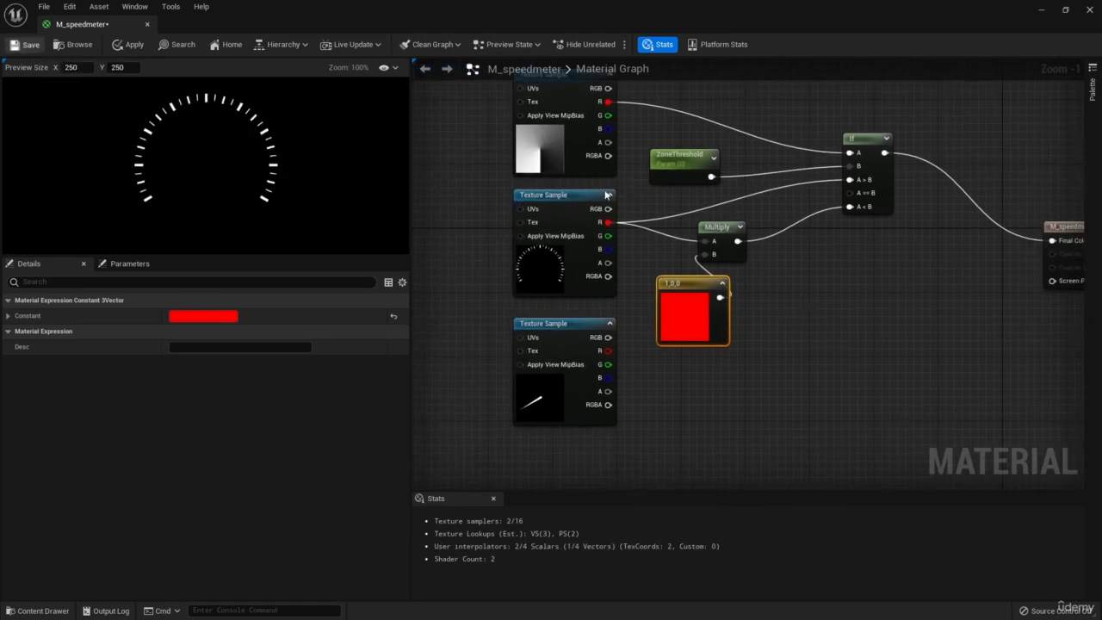
key(ctrl+s)
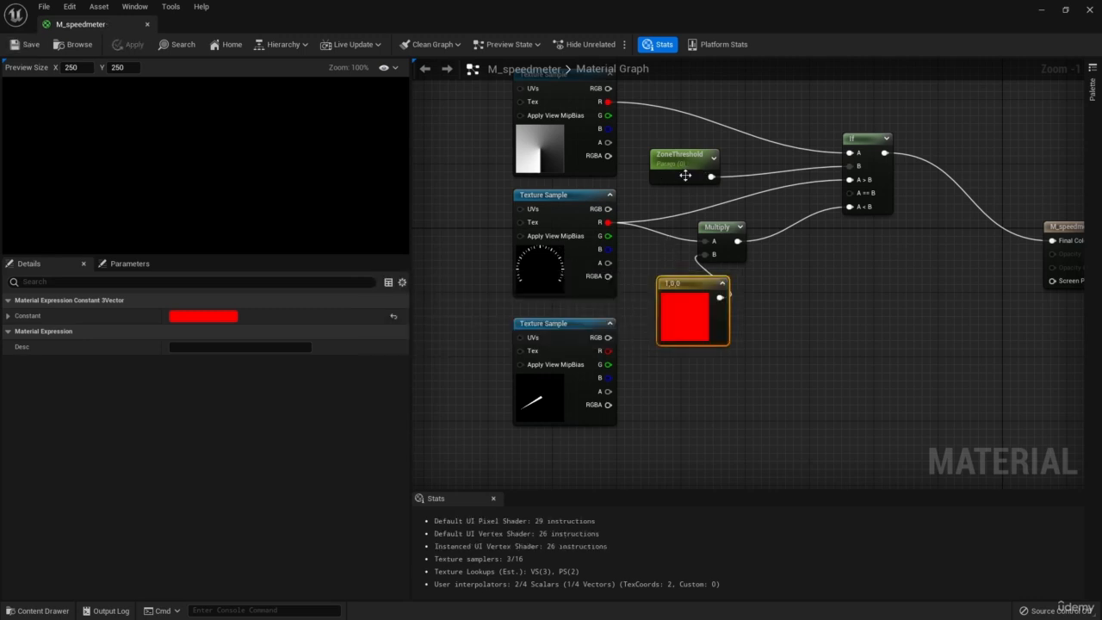
Step: Set the ZoneThreshold parameter's default value to 0.1
right_drag(686, 172, 648, 232)
click(644, 226)
click(190, 346)
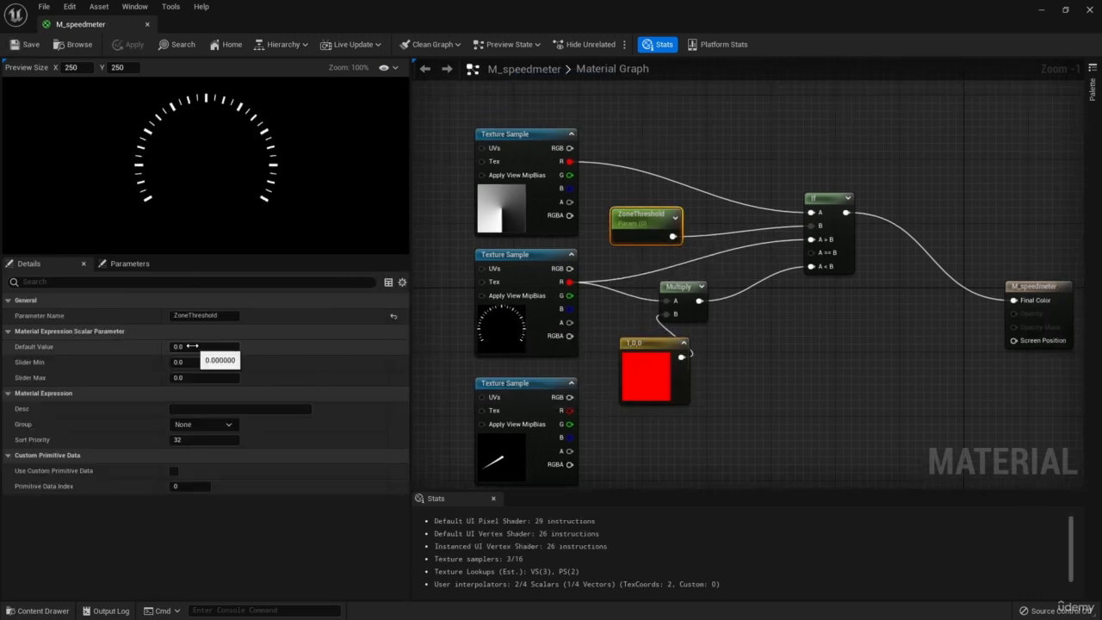
text(0.1)
key(Return)
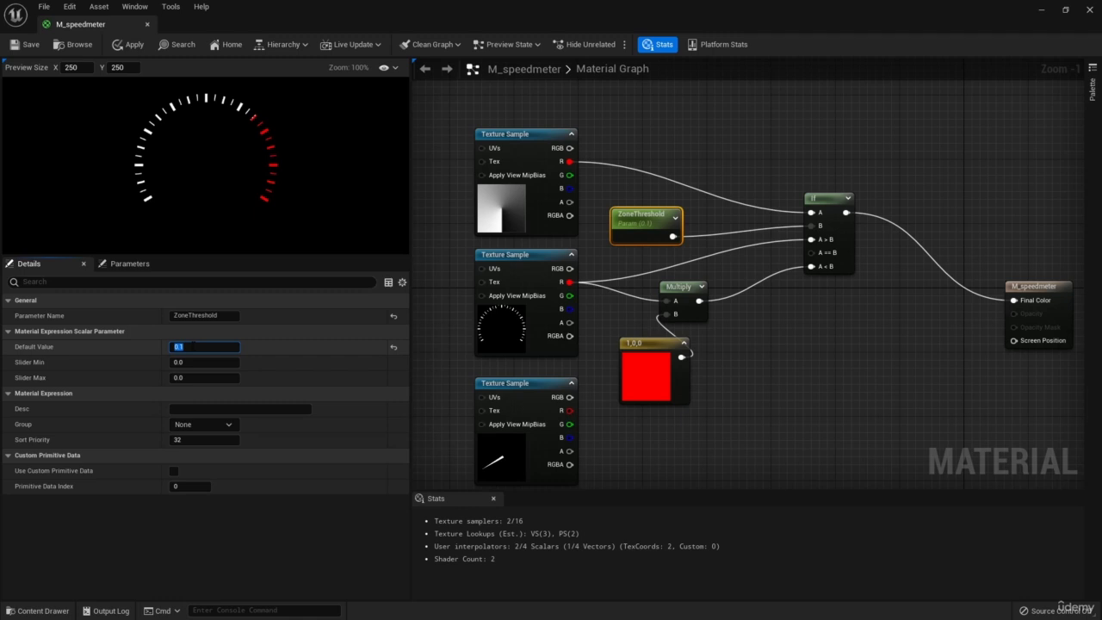
Step: Fine-tune ZoneThreshold's default value, trying 0.09 and settling on 0.08, and save the material
scroll(287, 149, up, 3)
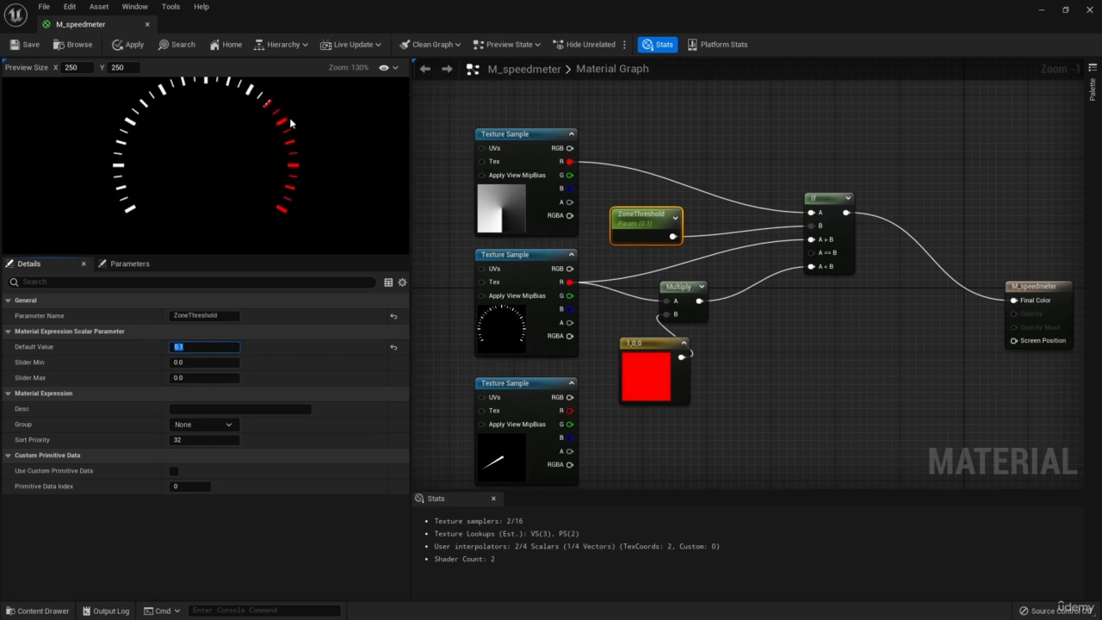
scroll(276, 131, down, 1)
click(182, 347)
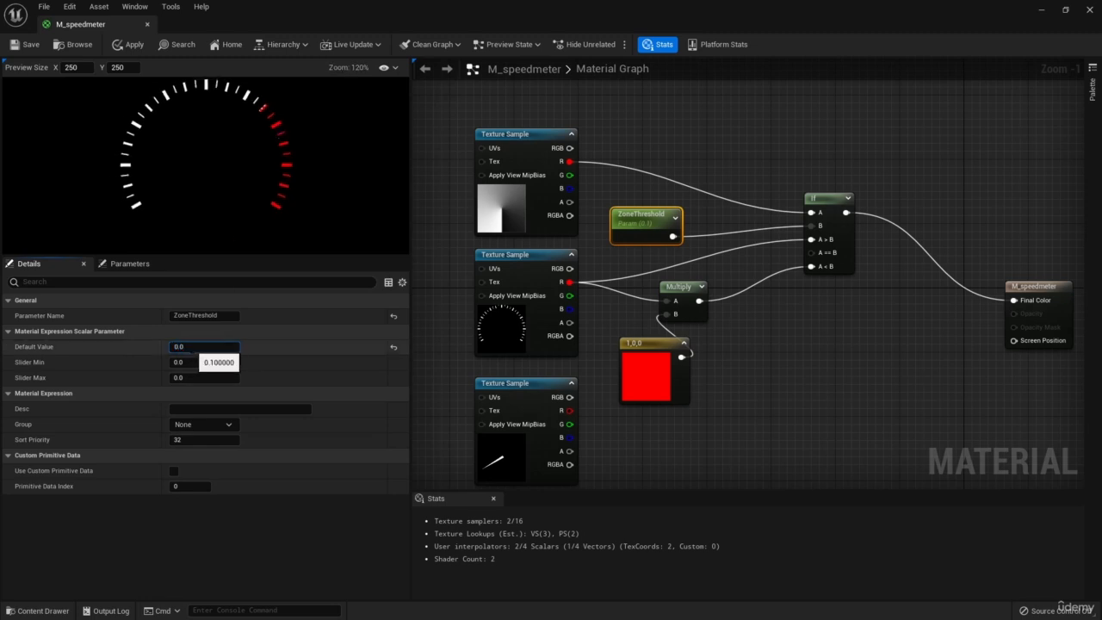
key(Return)
text(0.09)
key(Return)
text(0.0)
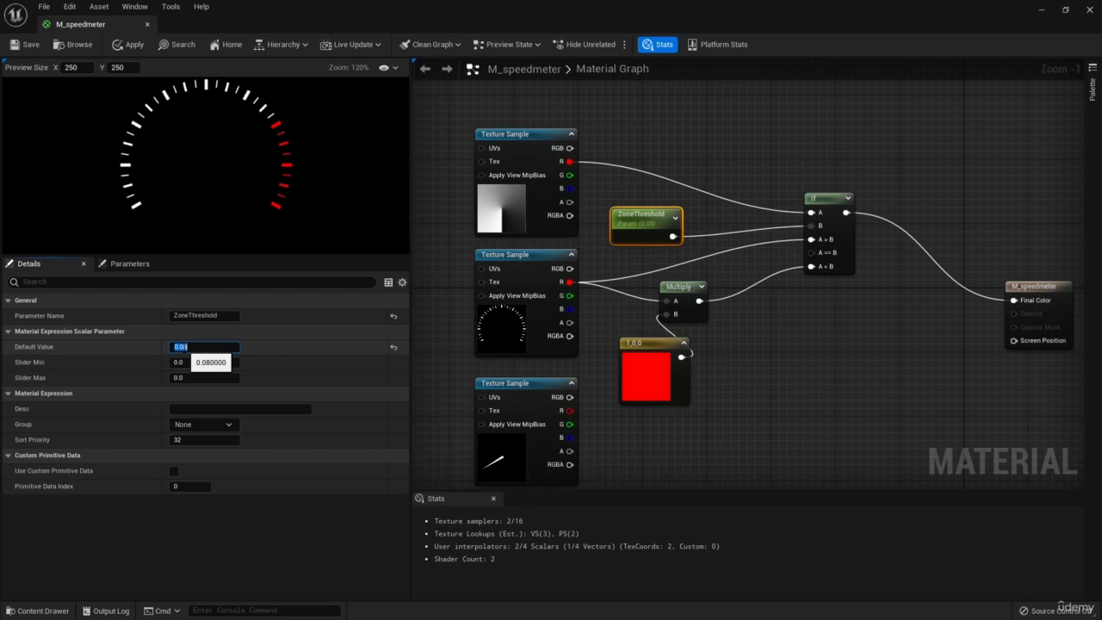
click(26, 44)
Step: Move the needle Texture Sample node down, away from the dial nodes, and select it
right_drag(717, 371, 720, 217)
drag(517, 298, 491, 411)
right_drag(623, 335, 580, 335)
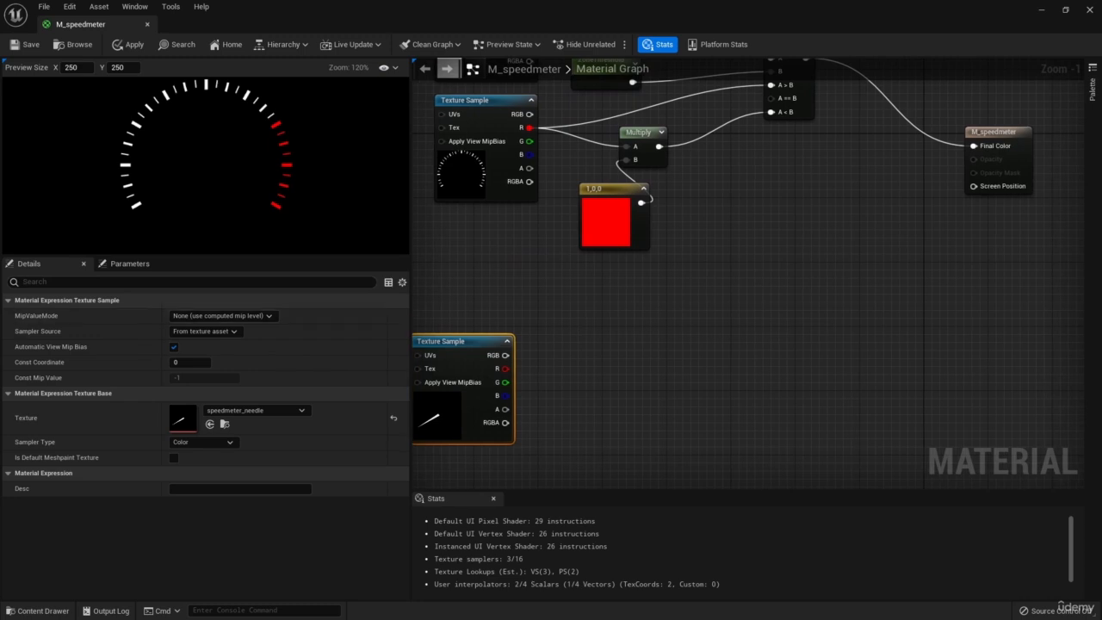
click(559, 333)
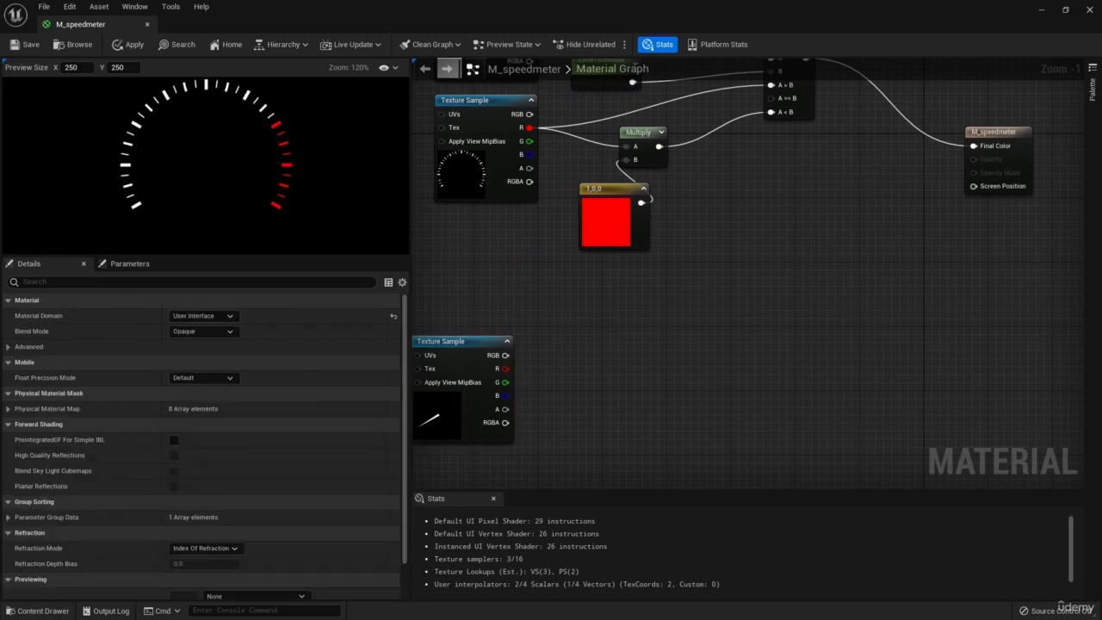
scroll(698, 287, down, 2)
right_drag(660, 311, 637, 317)
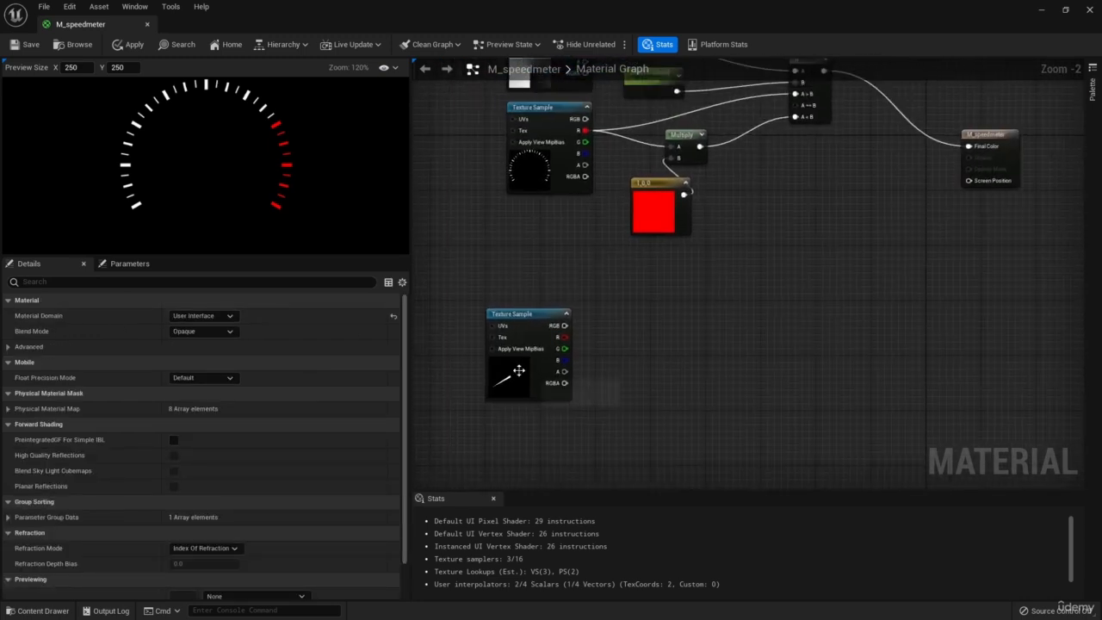
click(519, 370)
right_drag(727, 330, 706, 365)
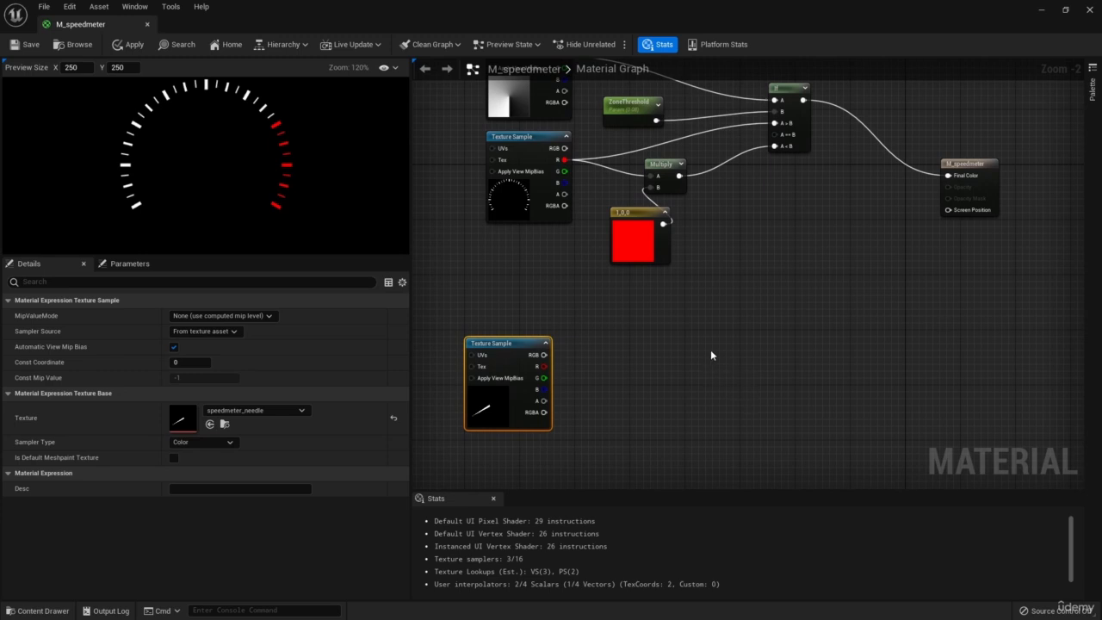
Step: Create an Add node and place it in the space between the If node and the material output
right_drag(727, 295, 669, 314)
right_click(728, 253)
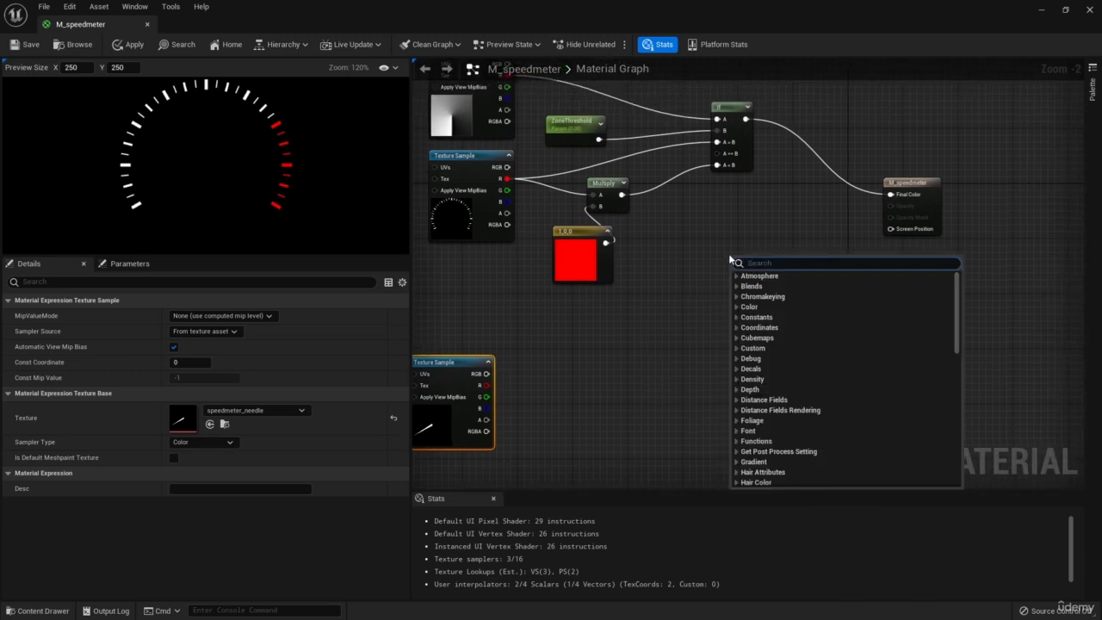
text(add)
key(Return)
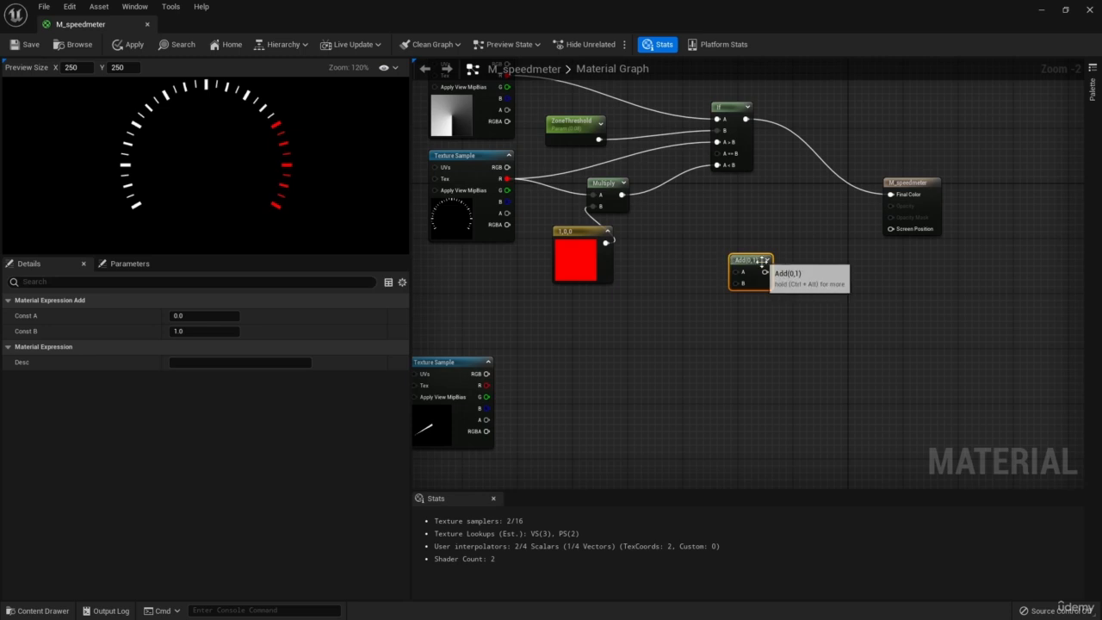
drag(764, 271, 781, 221)
click(738, 217)
drag(747, 260, 784, 252)
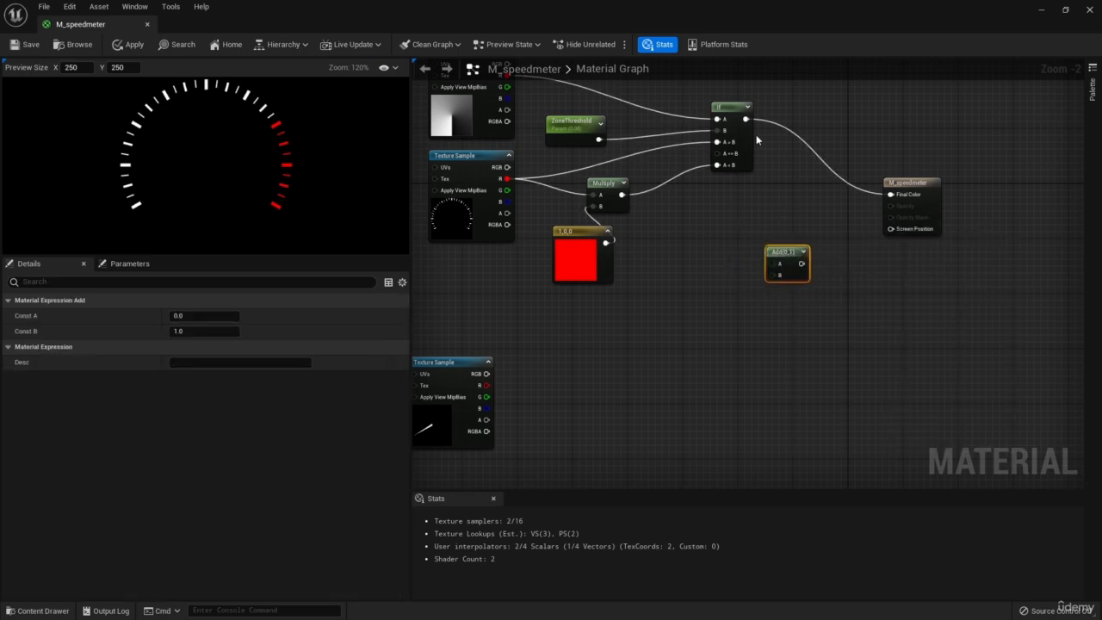
Step: Combine the If output and the needle texture's RGB in the Add node, and feed its result into Final Color
drag(745, 119, 777, 264)
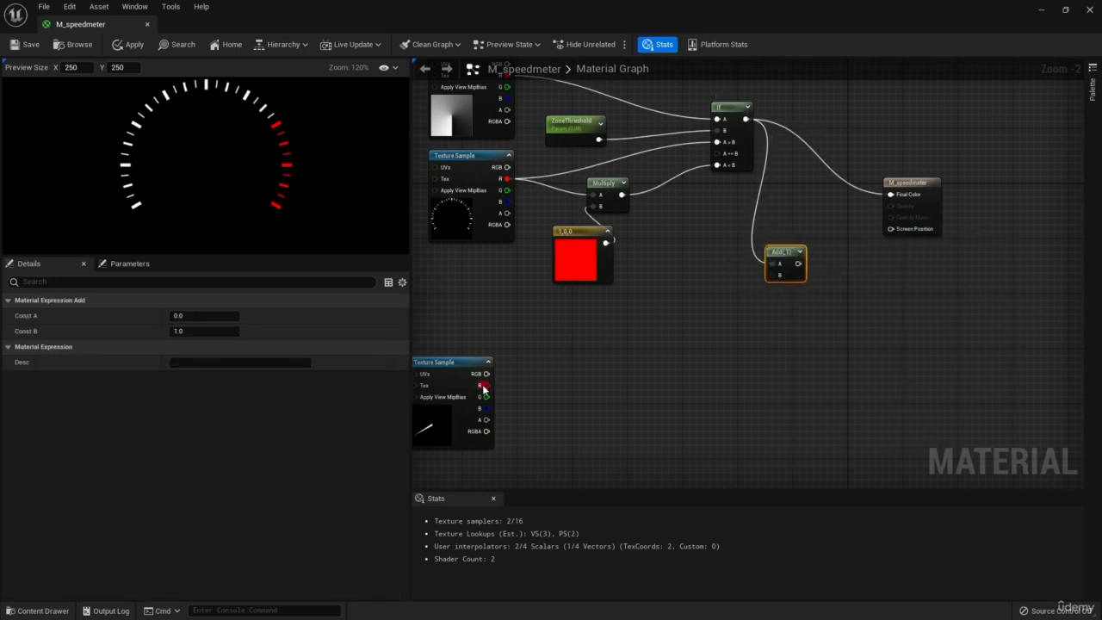
drag(486, 373, 890, 194)
drag(778, 250, 819, 196)
right_drag(706, 273, 908, 251)
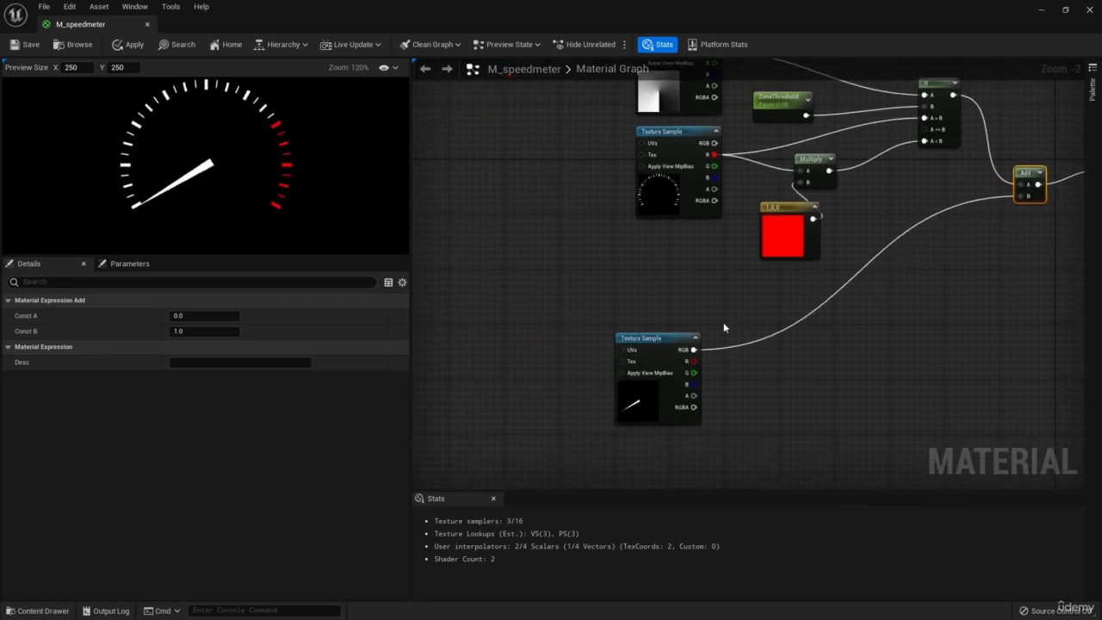
Step: Move the needle Texture Sample node closer to the dial nodes, just below the red colour constant
drag(597, 302, 702, 403)
drag(700, 407, 818, 380)
right_drag(819, 380, 578, 382)
click(488, 385)
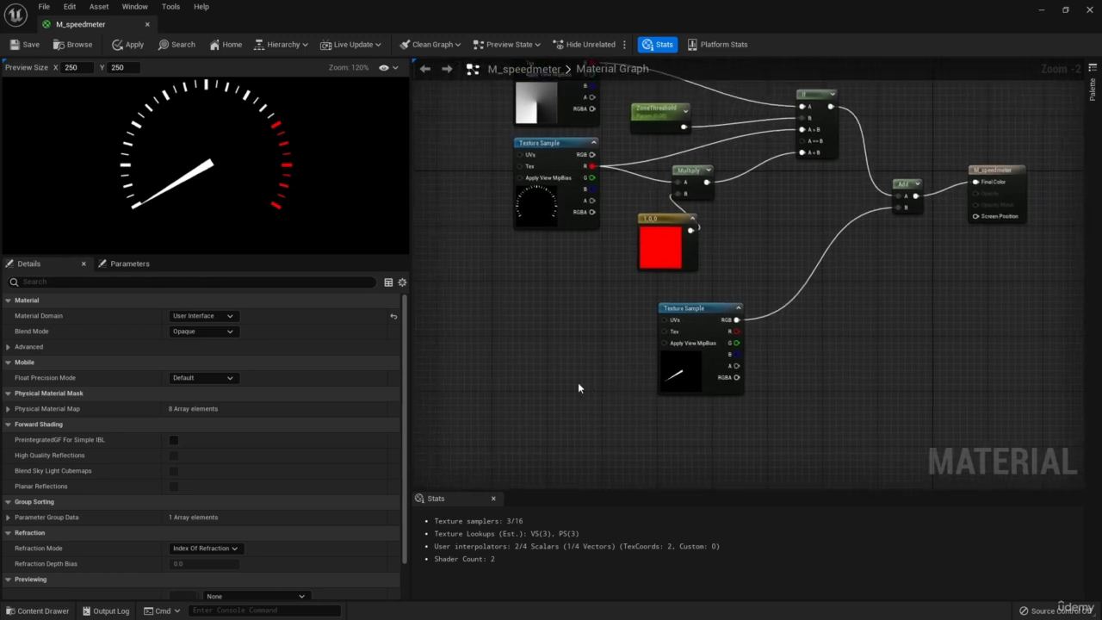
Step: Create a Rotator node beside the needle Texture Sample and connect it to the sample's UVs input
right_click(562, 376)
text(rota)
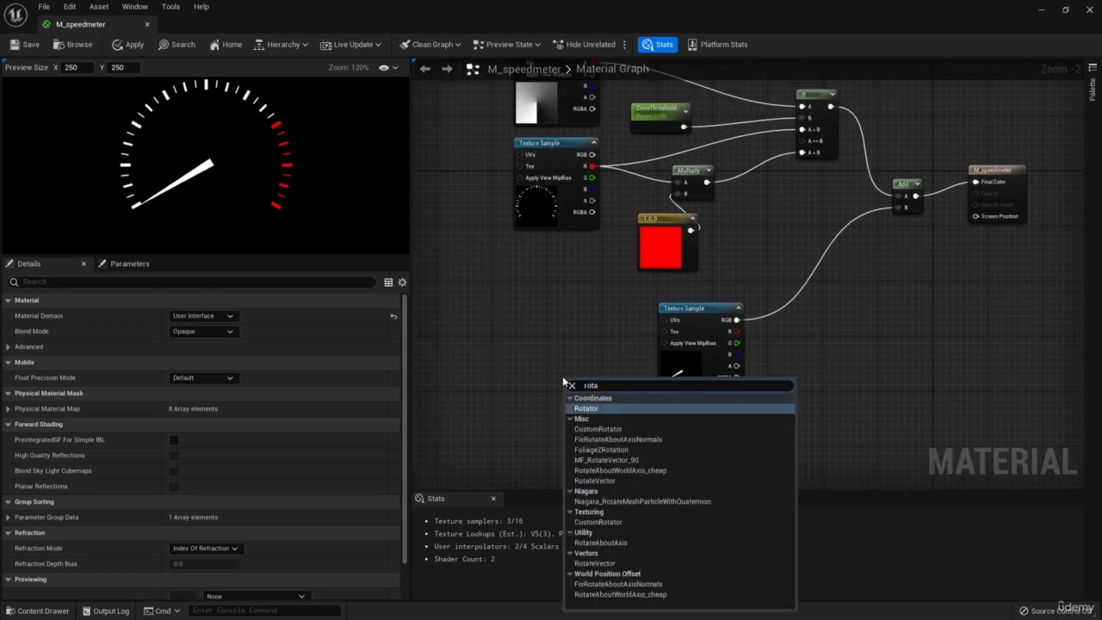
key(Return)
drag(609, 383, 586, 308)
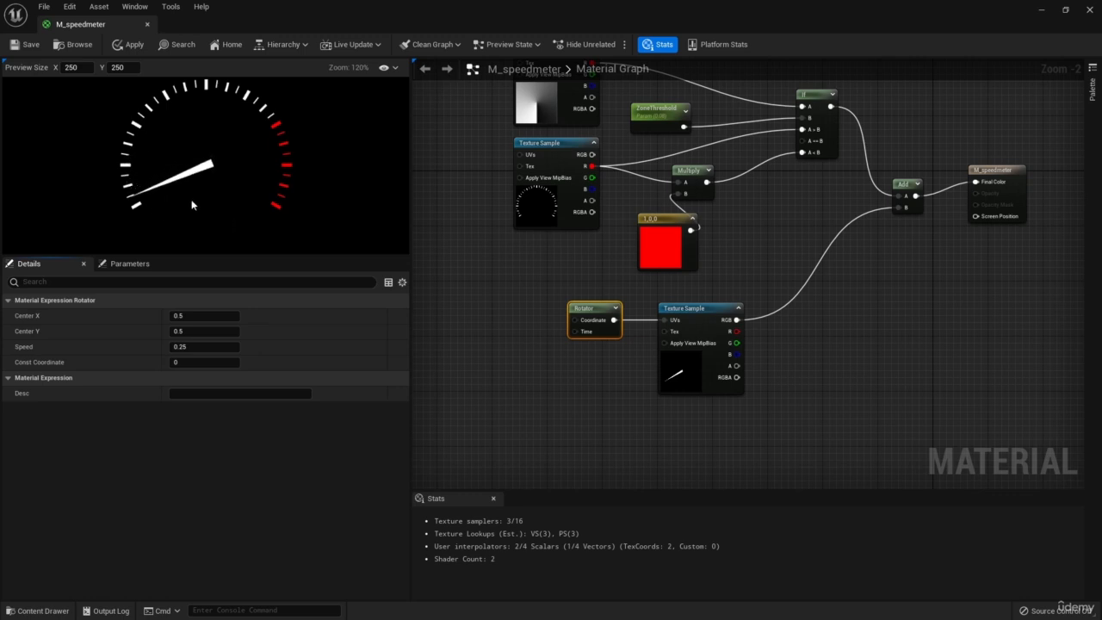
Step: Set the Rotator node's Speed to -1
click(204, 346)
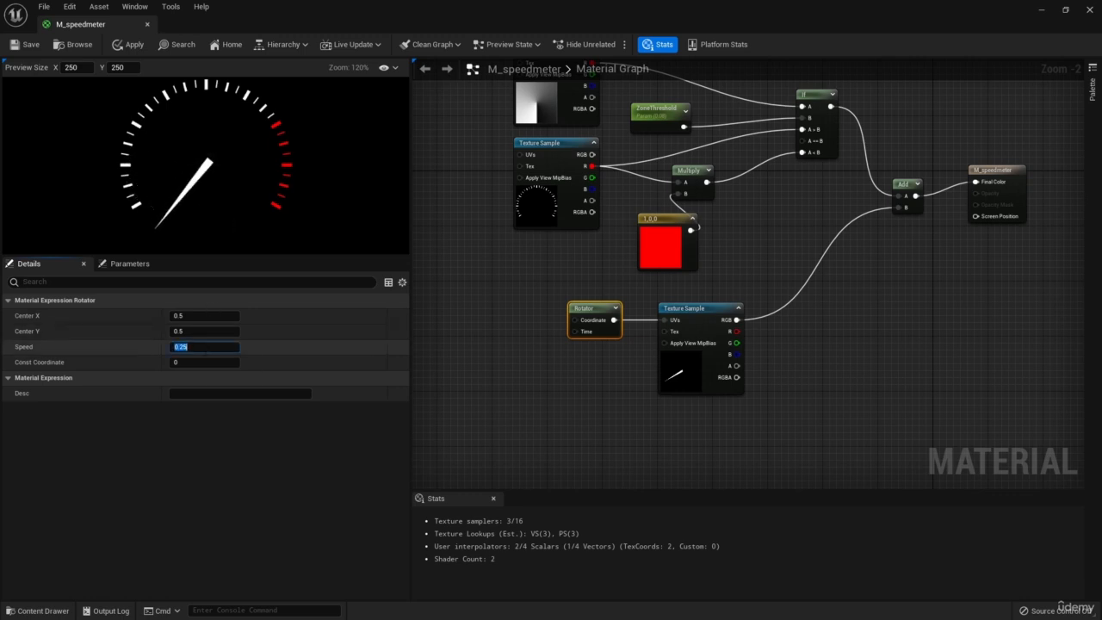
text(-1)
key(Return)
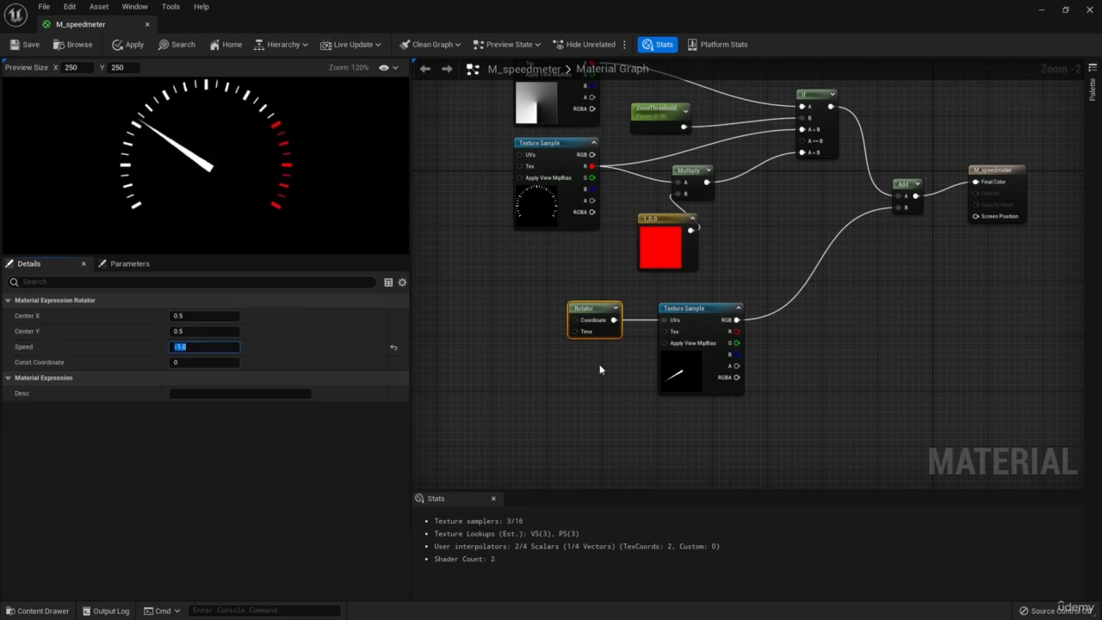
Step: Create a Linear Interpolate node and connect its output to the Rotator's Time input
right_drag(600, 370, 596, 330)
right_click(596, 330)
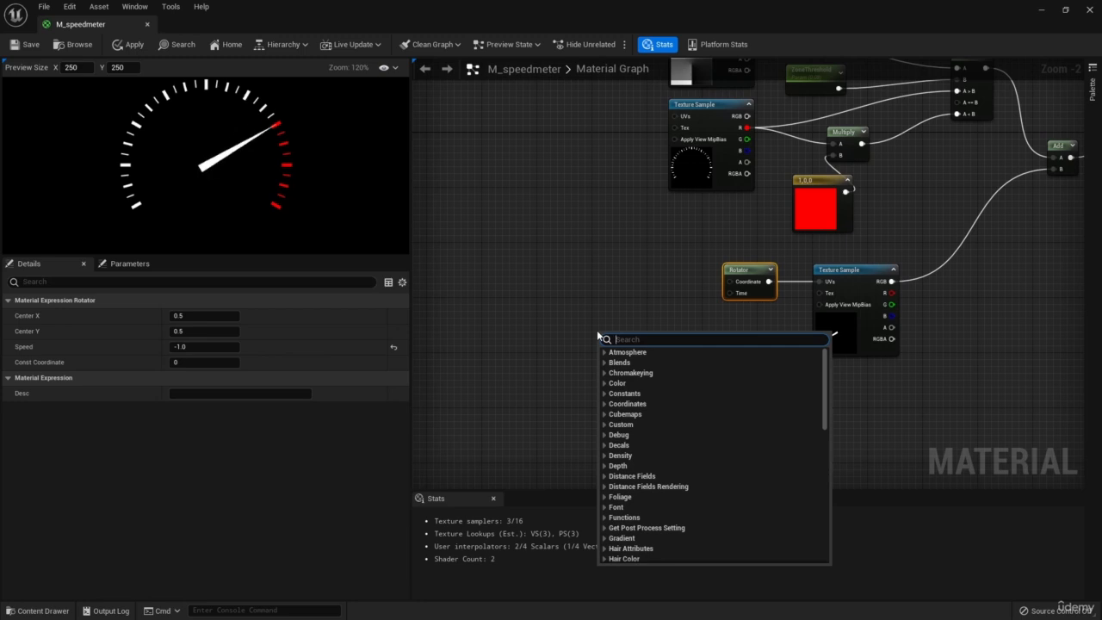
text(linear)
key(Return)
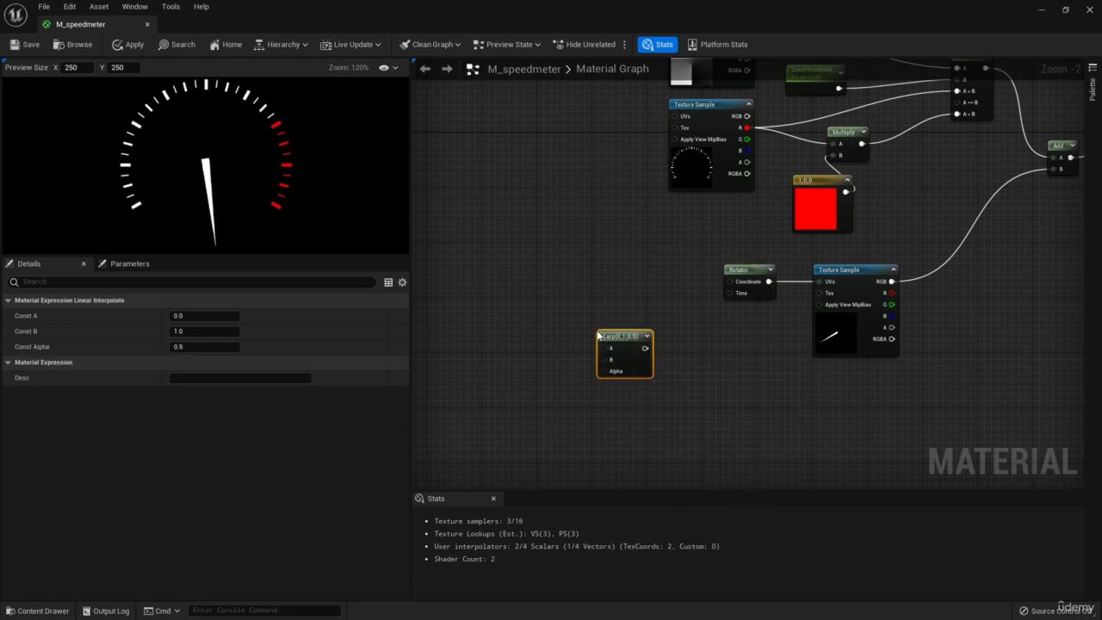
drag(631, 359, 734, 292)
right_drag(503, 371, 623, 355)
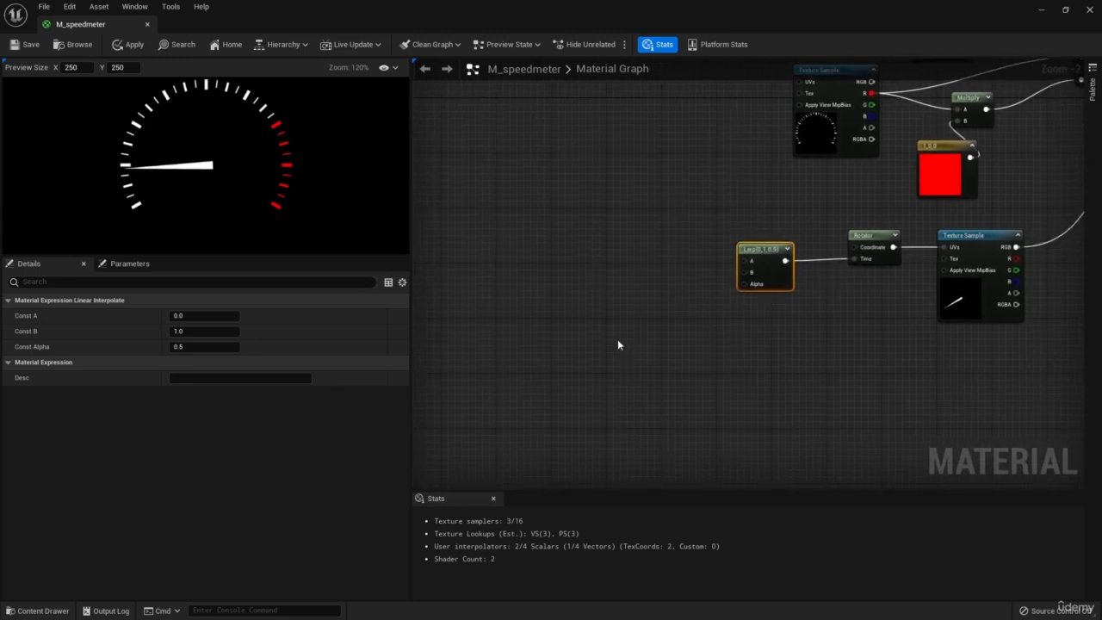
Step: Create a Constant node below the Lerp node, convert it to a parameter and name it RPM
right_click(617, 341)
text(constant)
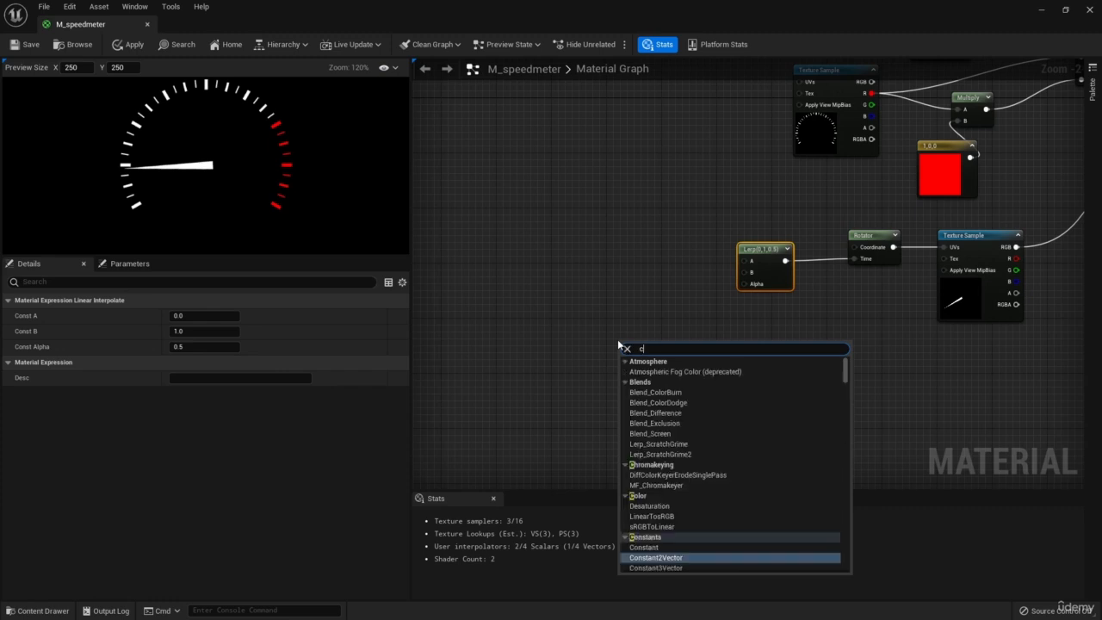
key(Return)
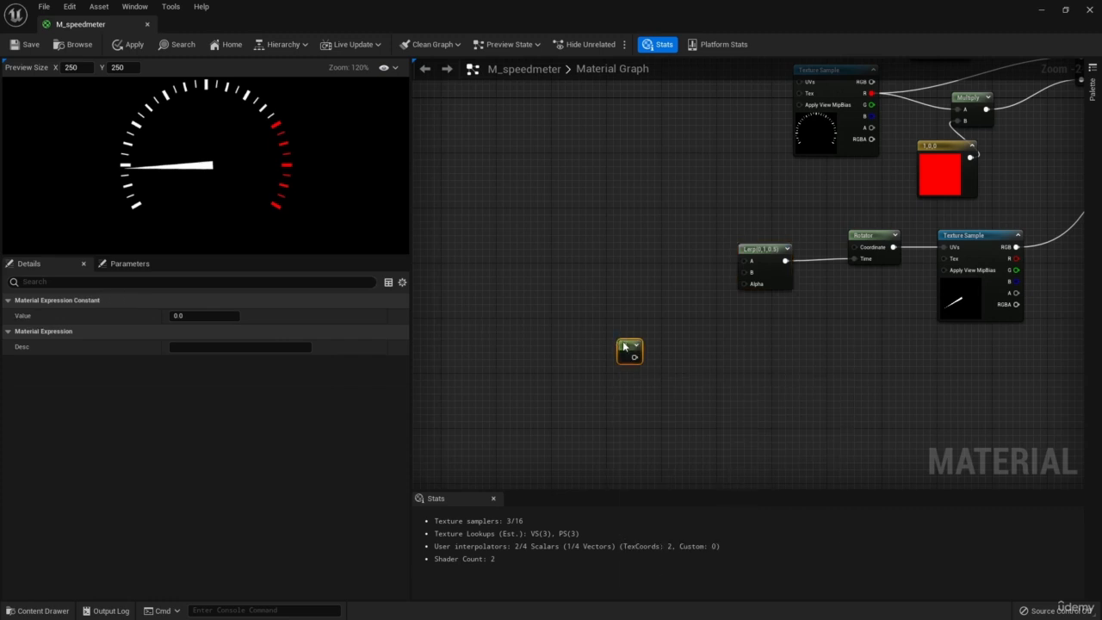
right_click(623, 345)
click(654, 362)
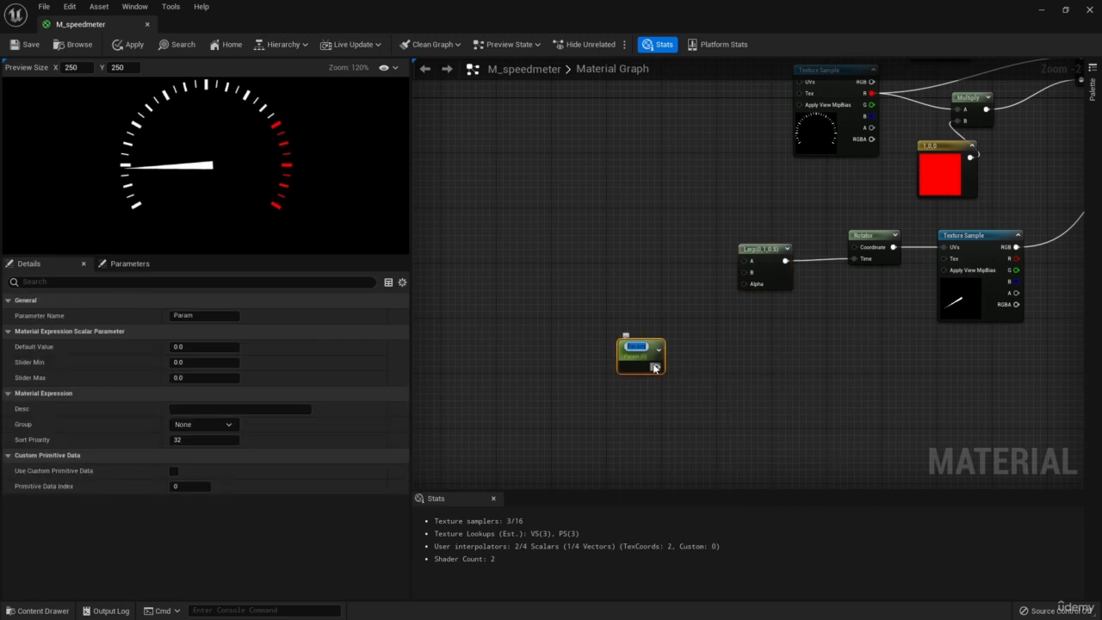
text(RPM)
key(Return)
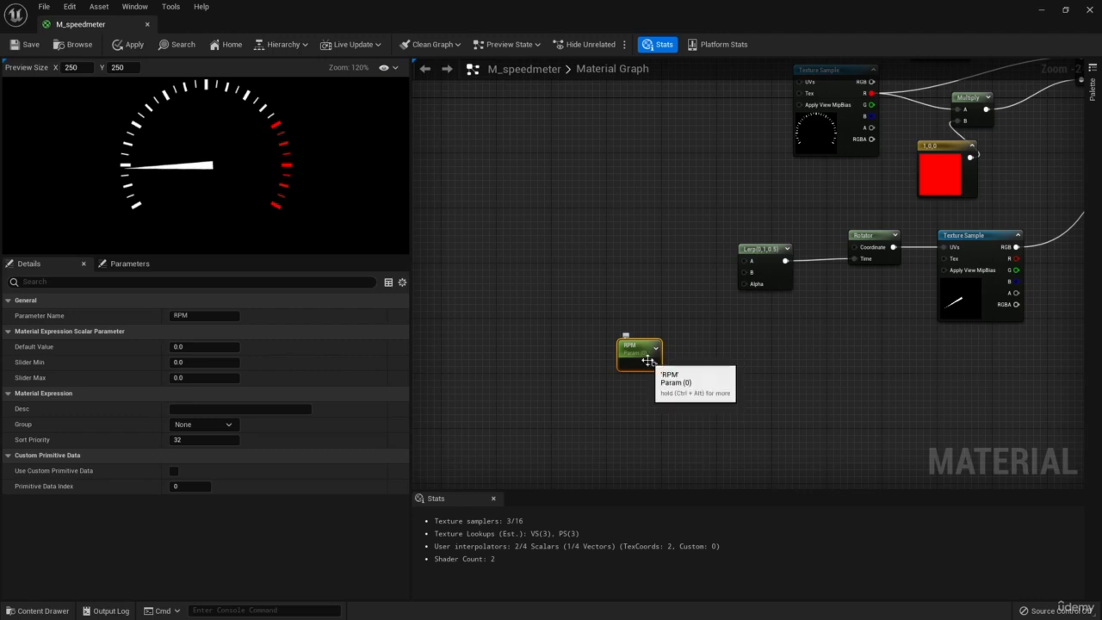
Step: Connect the RPM parameter to the Lerp node's Alpha input and place it level with the Lerp node
drag(654, 368, 760, 288)
right_drag(713, 322, 538, 320)
drag(539, 321, 525, 301)
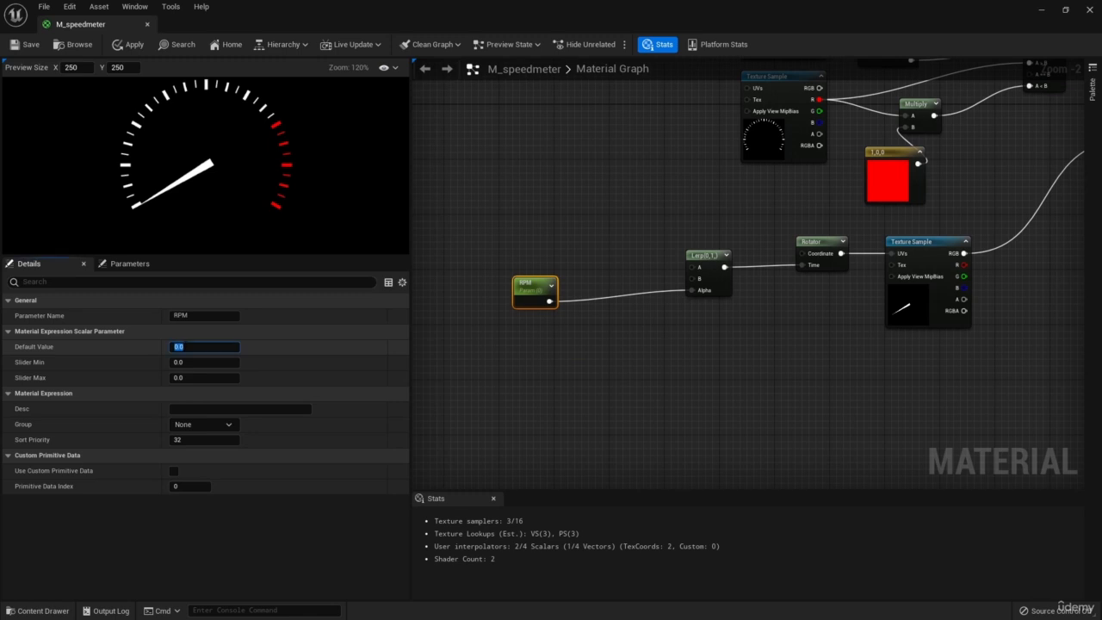
Step: Test the needle's swing with RPM default values of 5 and 2, settling on 4
text(5)
key(Return)
text(2)
key(Return)
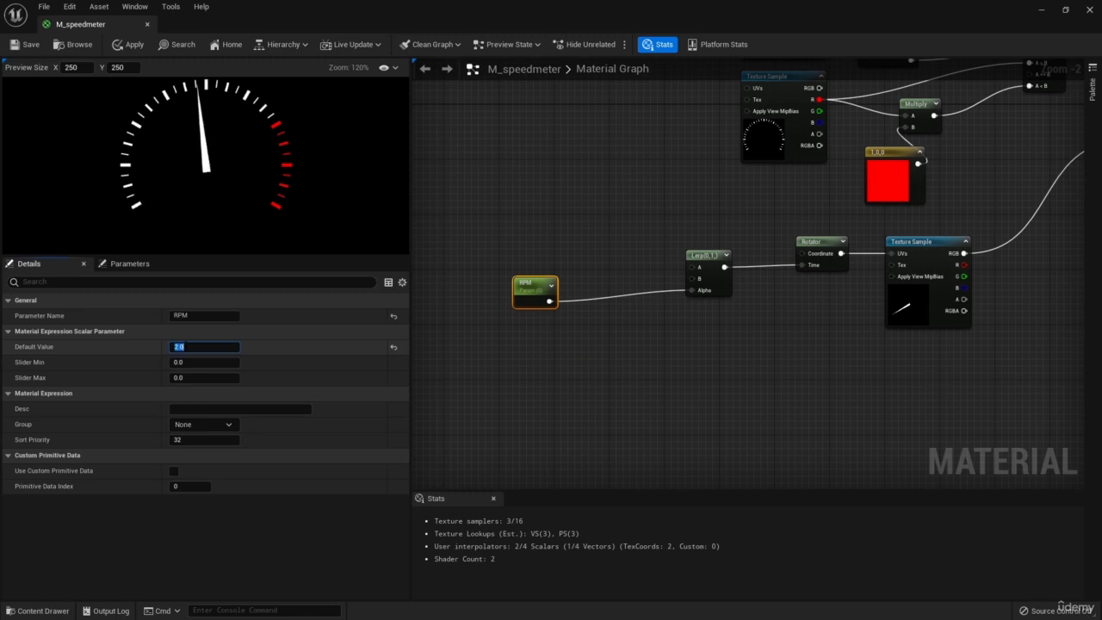
text(4)
key(Return)
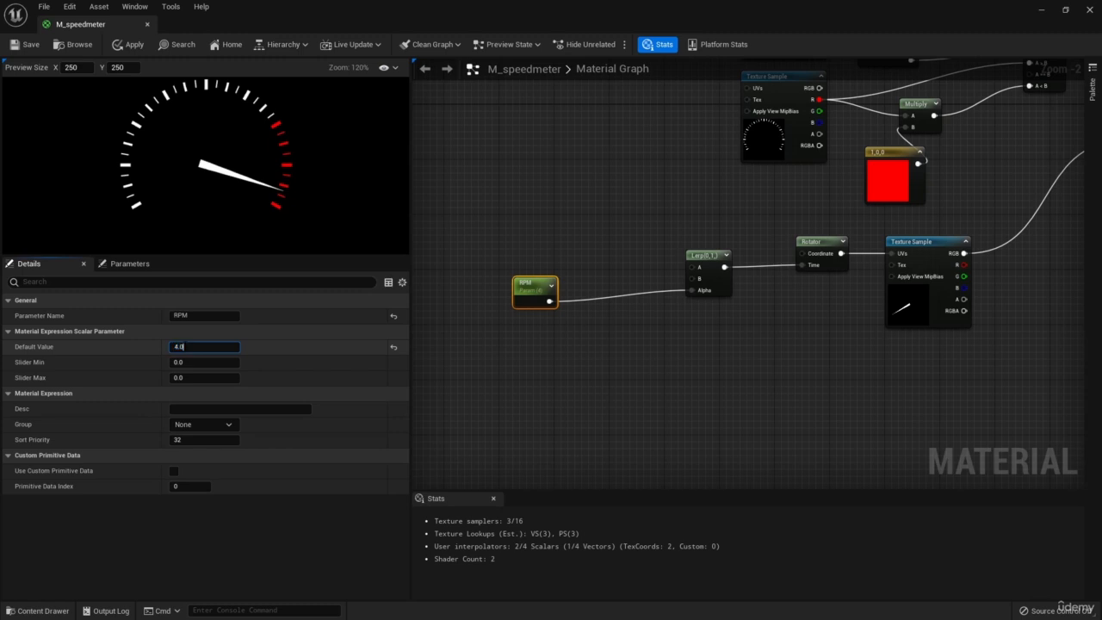
right_drag(516, 339, 604, 334)
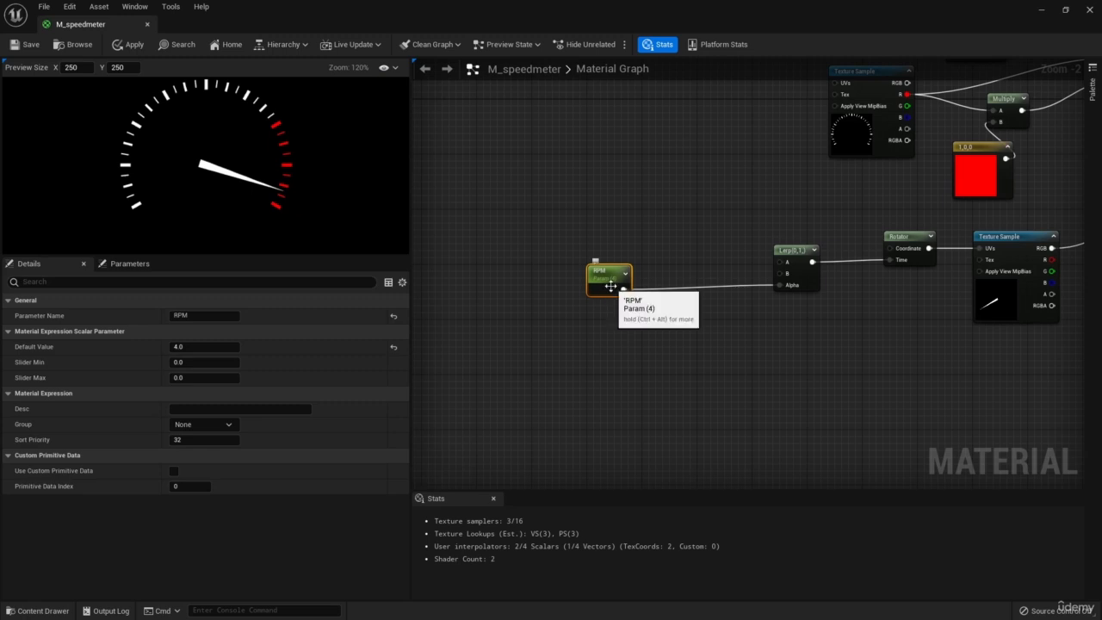
right_drag(683, 311, 626, 319)
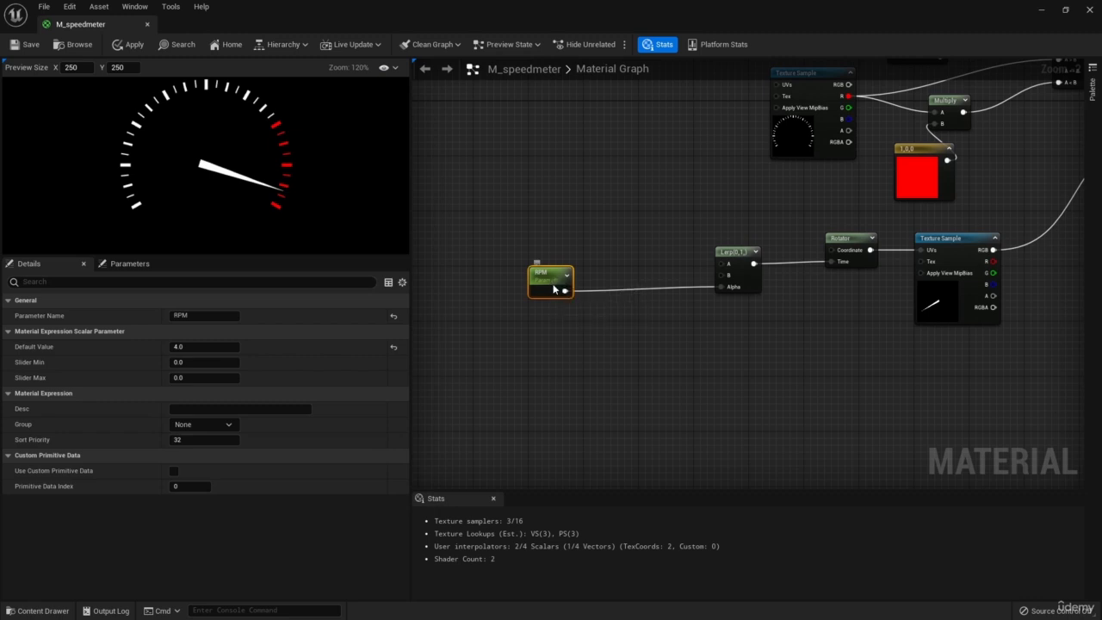
right_drag(561, 285, 602, 312)
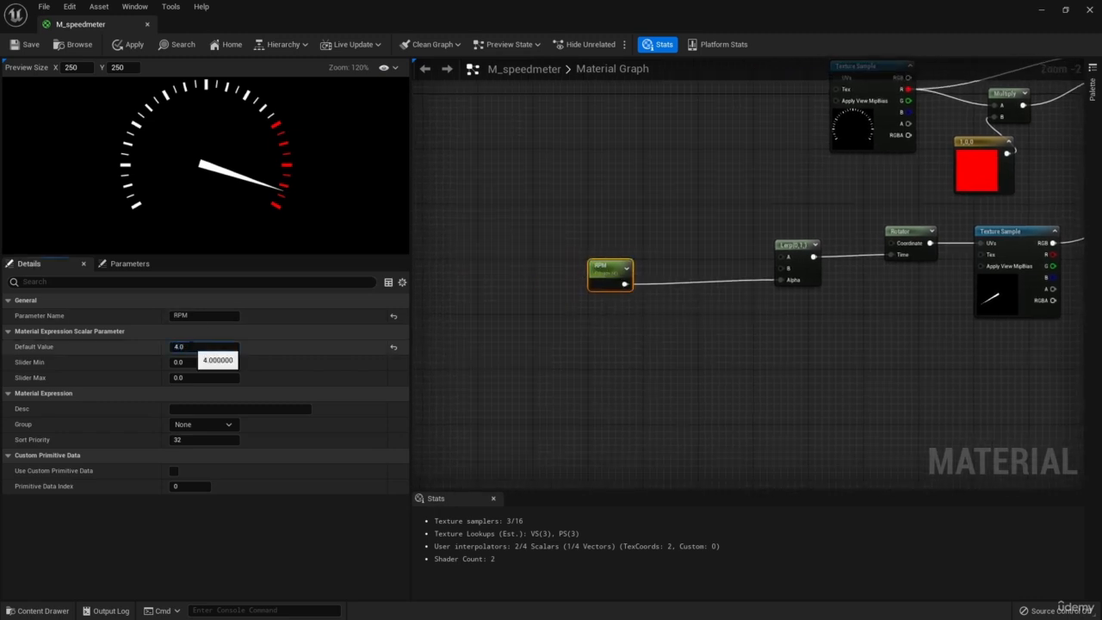
Step: Refine RPM's default value toward the dial's last tick, trying 4.4 and 4.3 and settling on 4.2
text(.4)
key(Return)
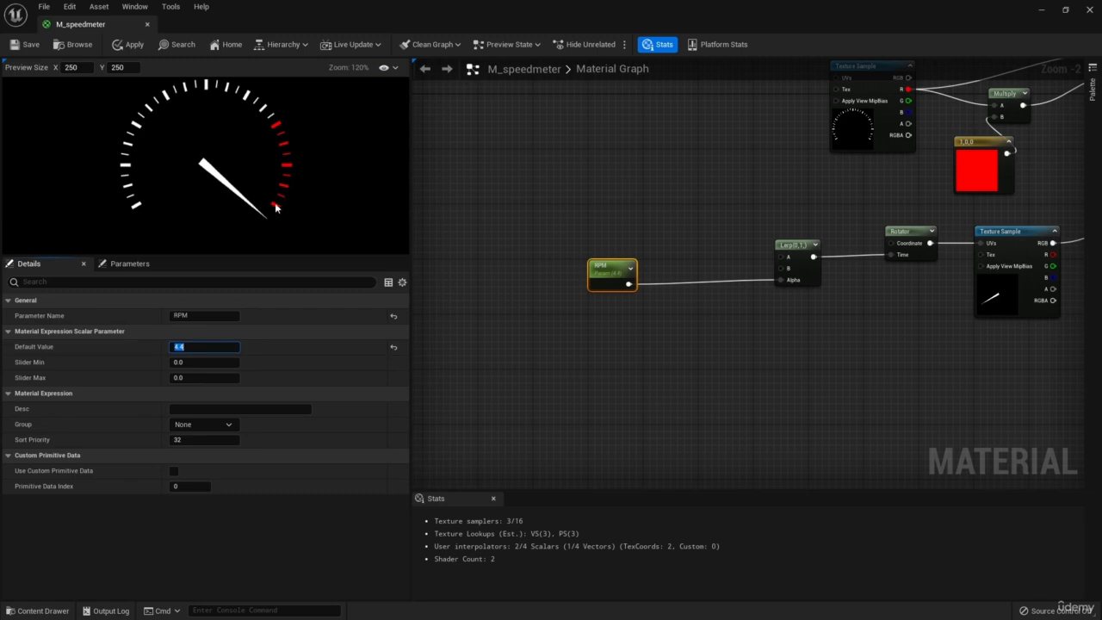
click(206, 344)
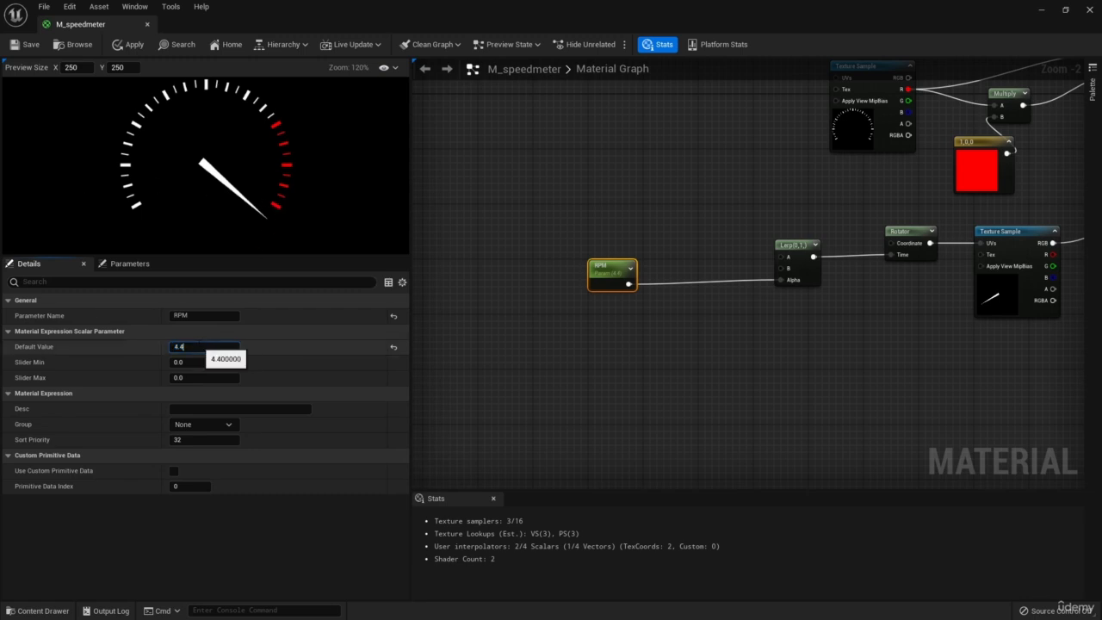
text(3)
key(Return)
key(BackSpace)
text(2)
key(Return)
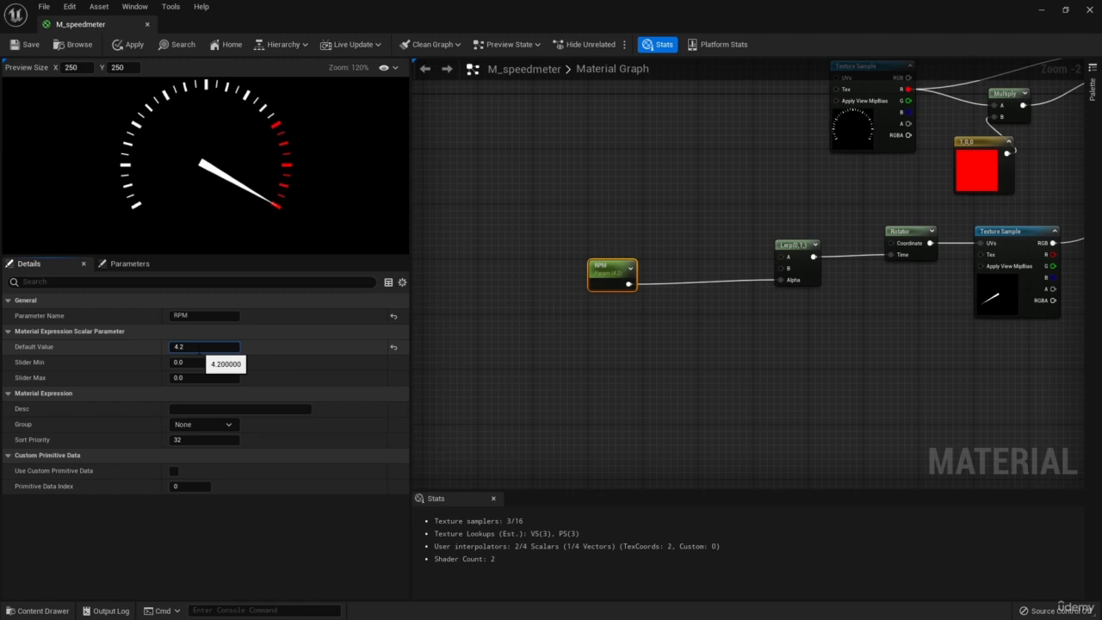
Step: Fine-tune RPM's default value, trying 4.25 and settling on 4.22, and copy that value
text(5)
key(Return)
key(BackSpace)
text(2)
key(Return)
key(ctrl+c)
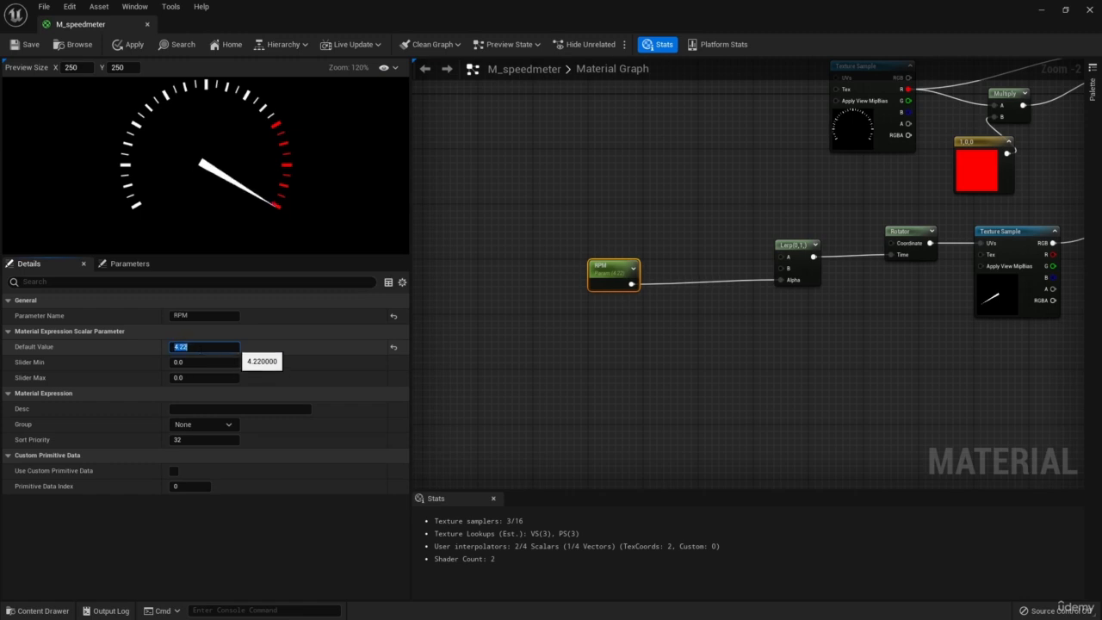
Step: Set the Lerp node's Const B to the copied 4.22
click(796, 257)
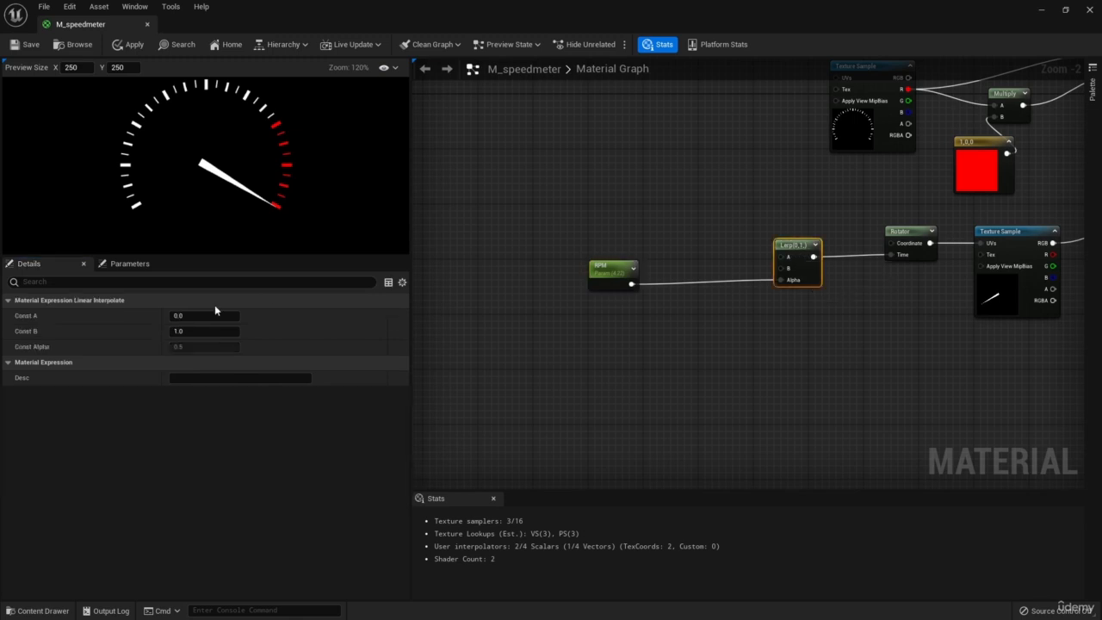
click(197, 333)
key(ctrl+v)
click(226, 490)
Step: Set RPM's default value to 1 and move its node farther from the Lerp node to make room
click(606, 274)
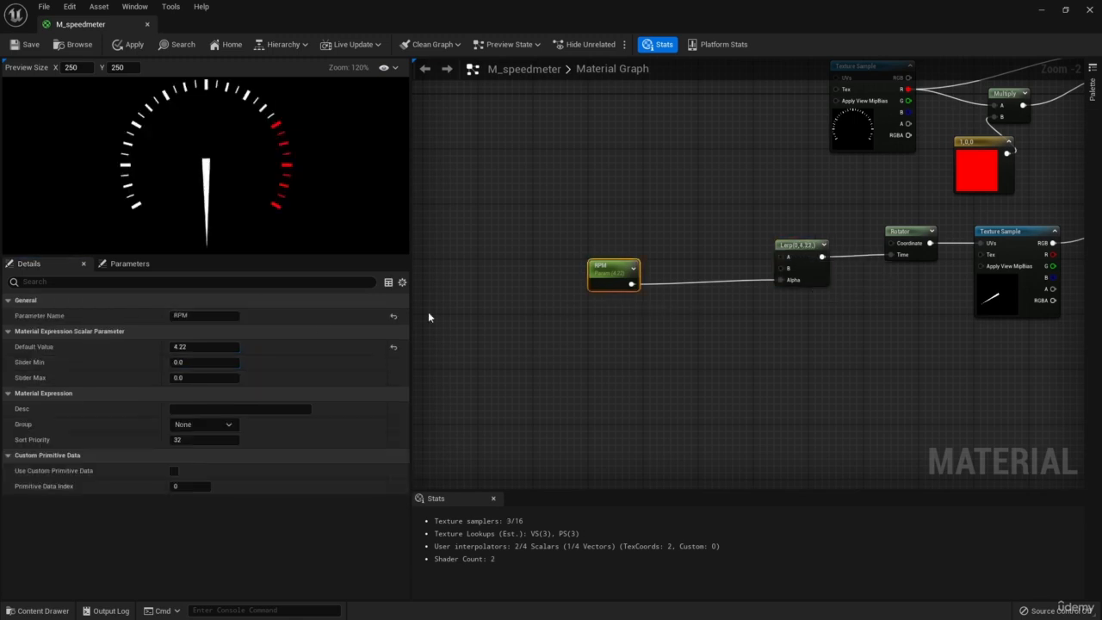
click(191, 347)
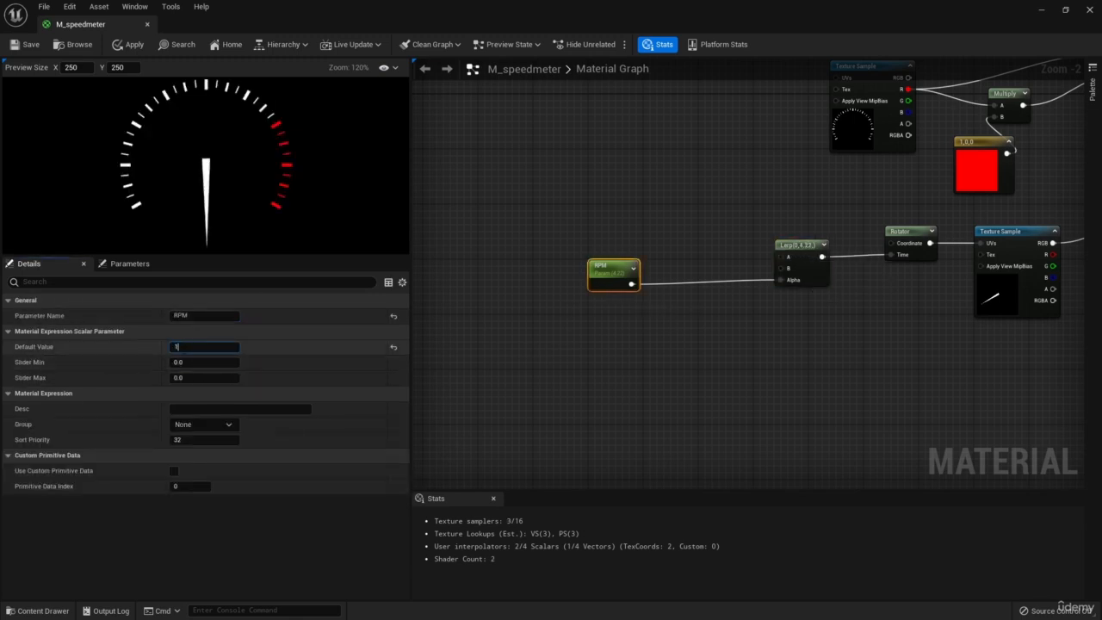
key(Return)
right_drag(663, 311, 724, 315)
drag(667, 277, 600, 277)
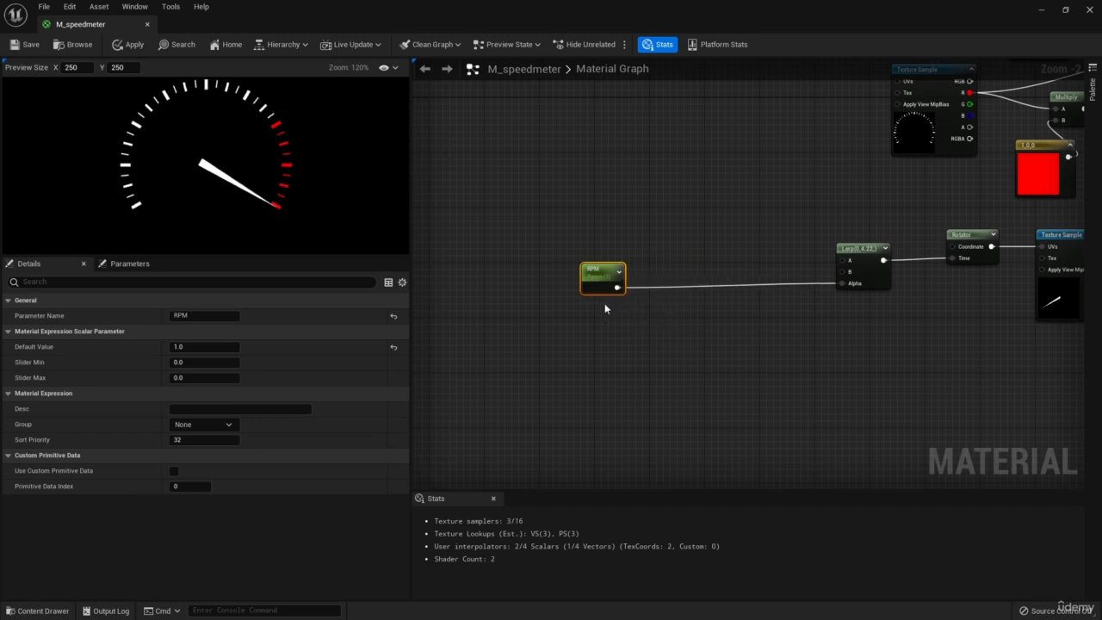
Step: Insert a Clamp node between the RPM parameter and the Lerp's Alpha input, and save the material
right_click(618, 323)
text(clamp)
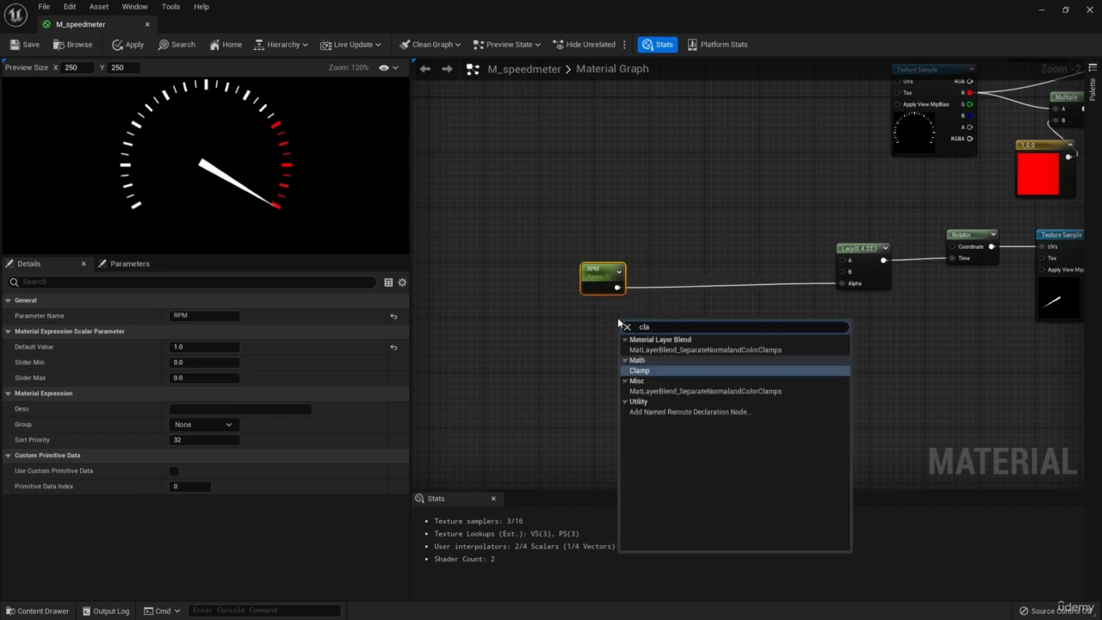
key(Return)
drag(692, 336, 842, 283)
drag(618, 284, 715, 293)
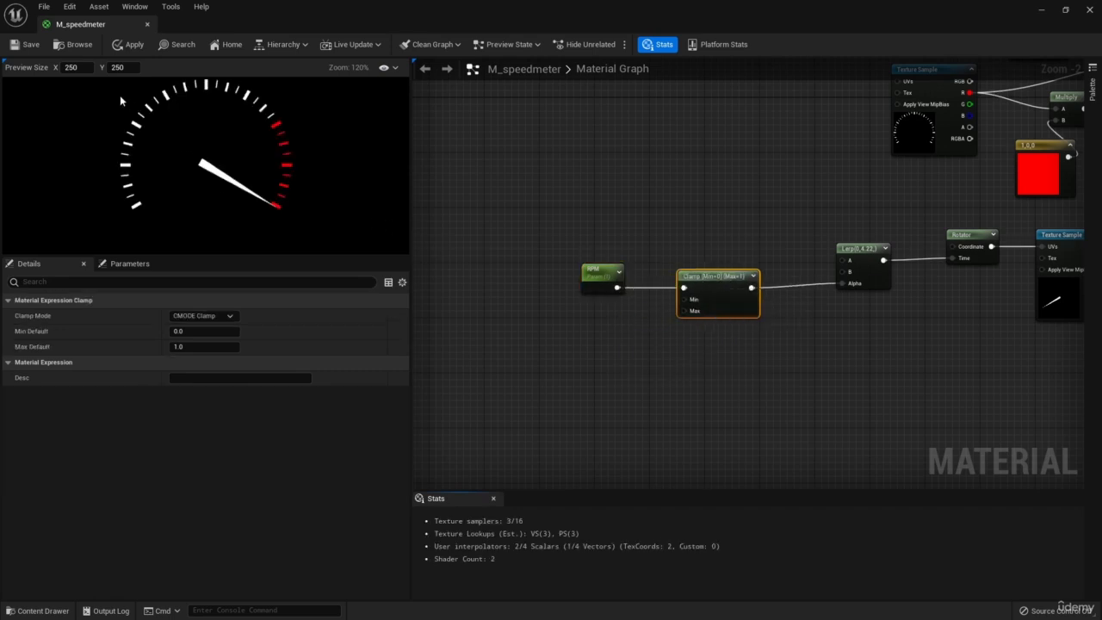
key(ctrl+s)
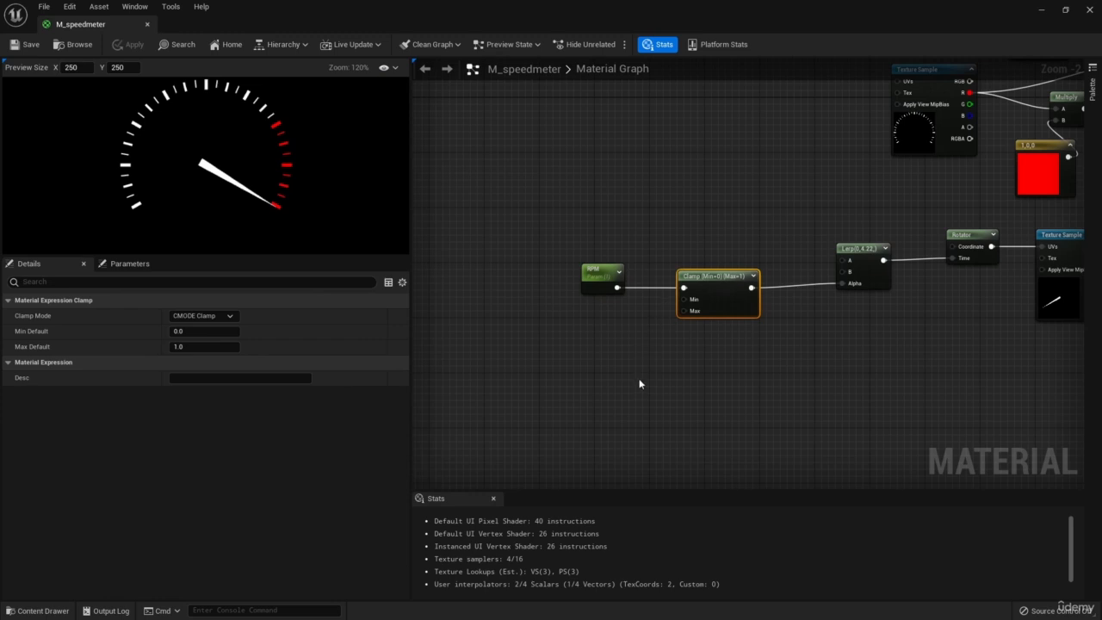
right_drag(663, 353, 608, 344)
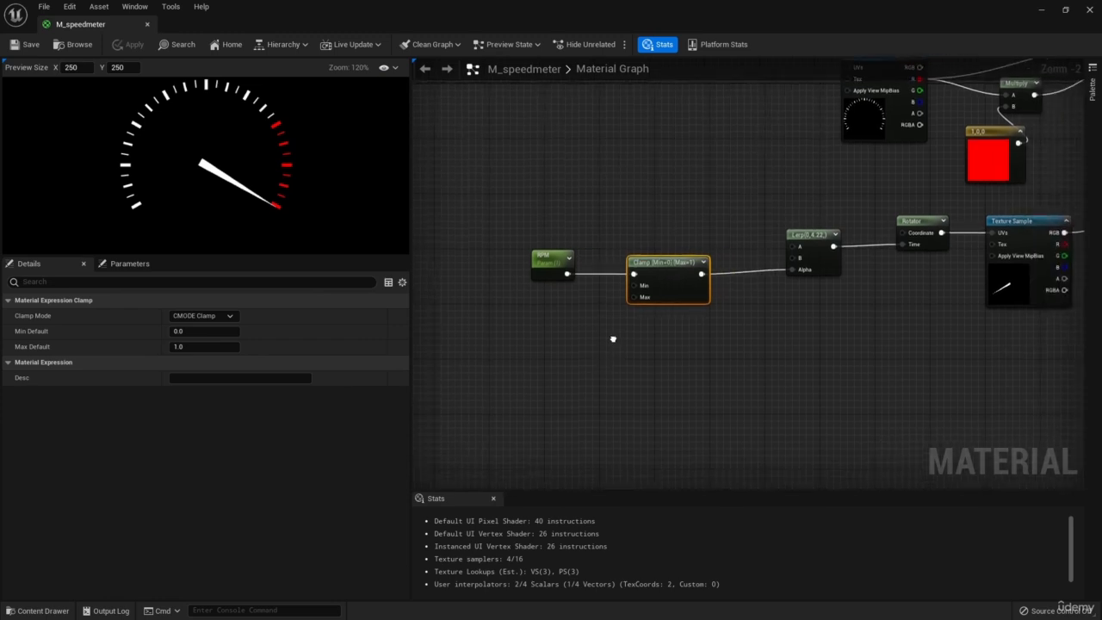
Step: Add a Time node below the RPM parameter and feed it into a new Sine node
right_click(531, 356)
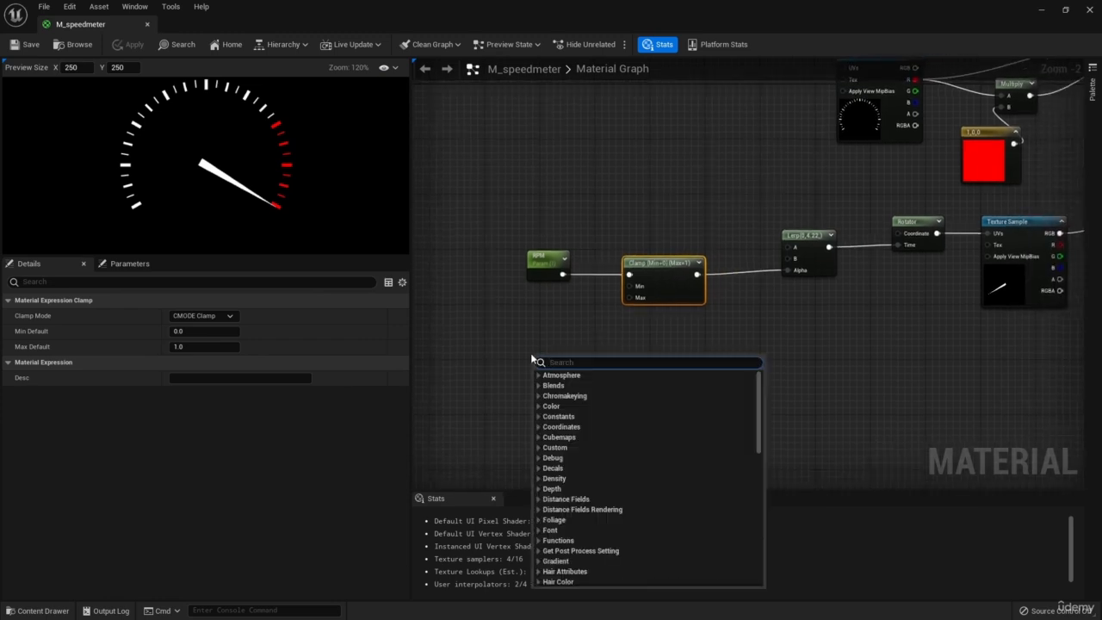
text(time)
key(Return)
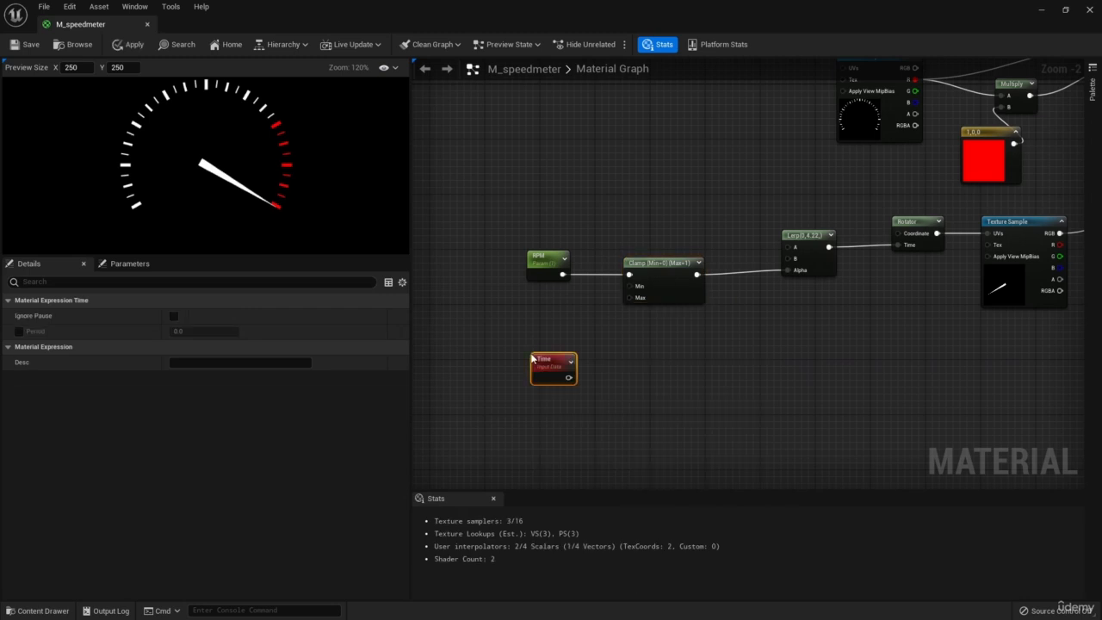
drag(526, 368, 641, 371)
text(sine)
key(Return)
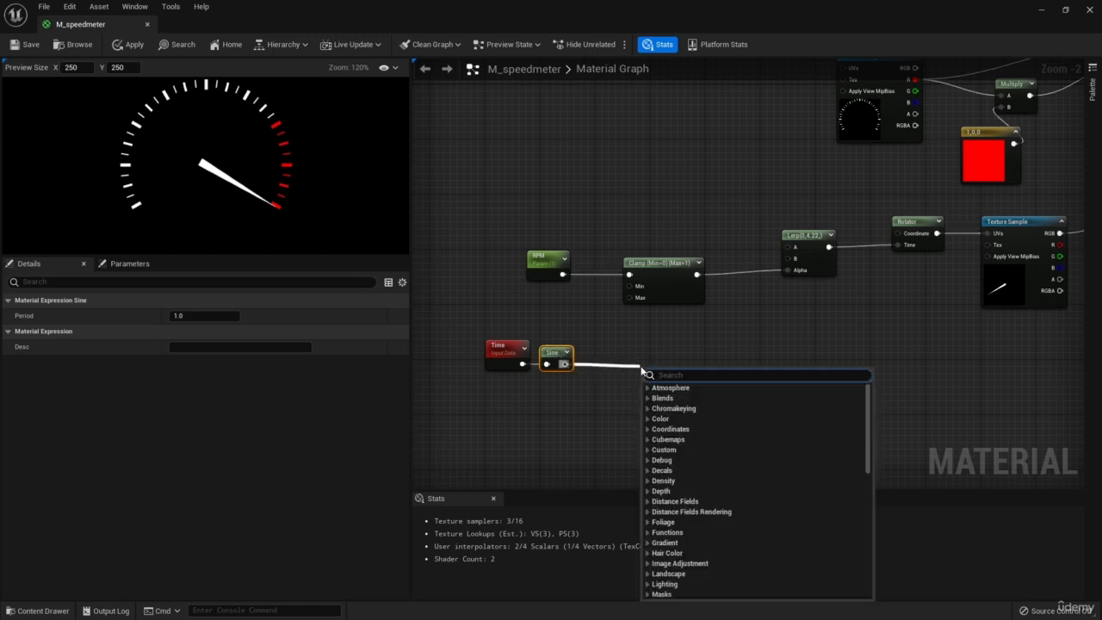
Step: Add a ConstantBiasScale node after the Sine node and connect its output to the Lerp's Alpha input
text(constan)
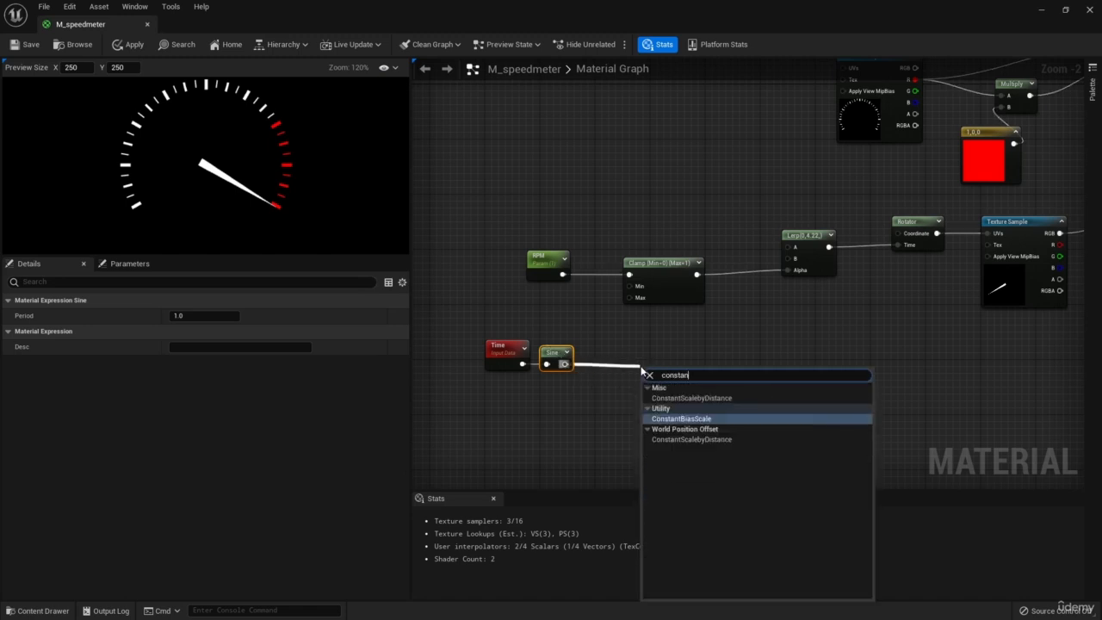
click(700, 418)
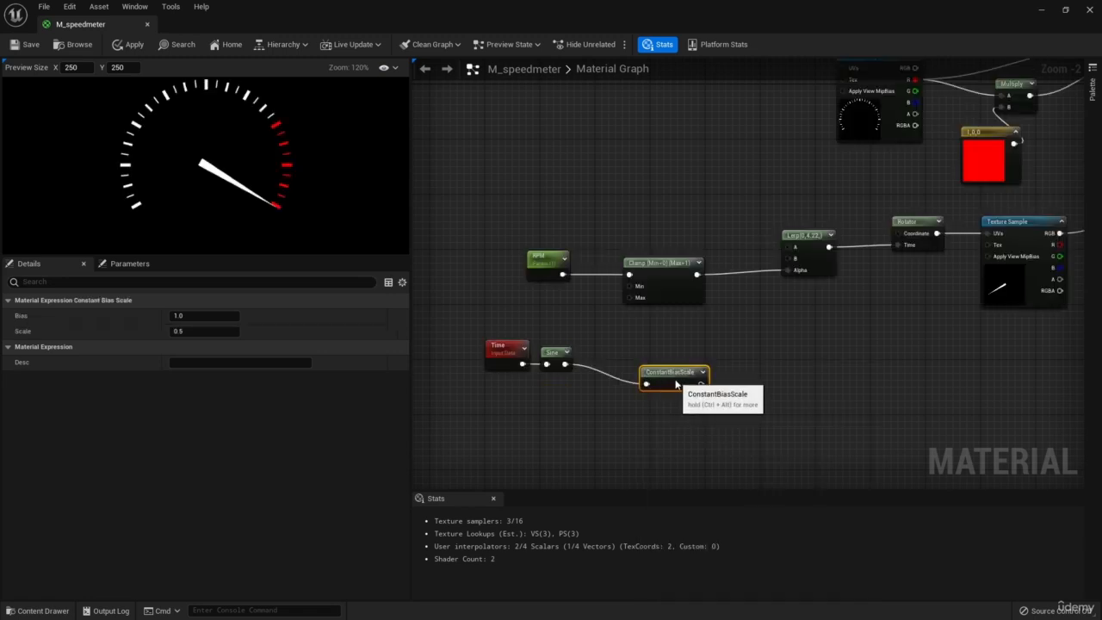
drag(694, 388, 790, 271)
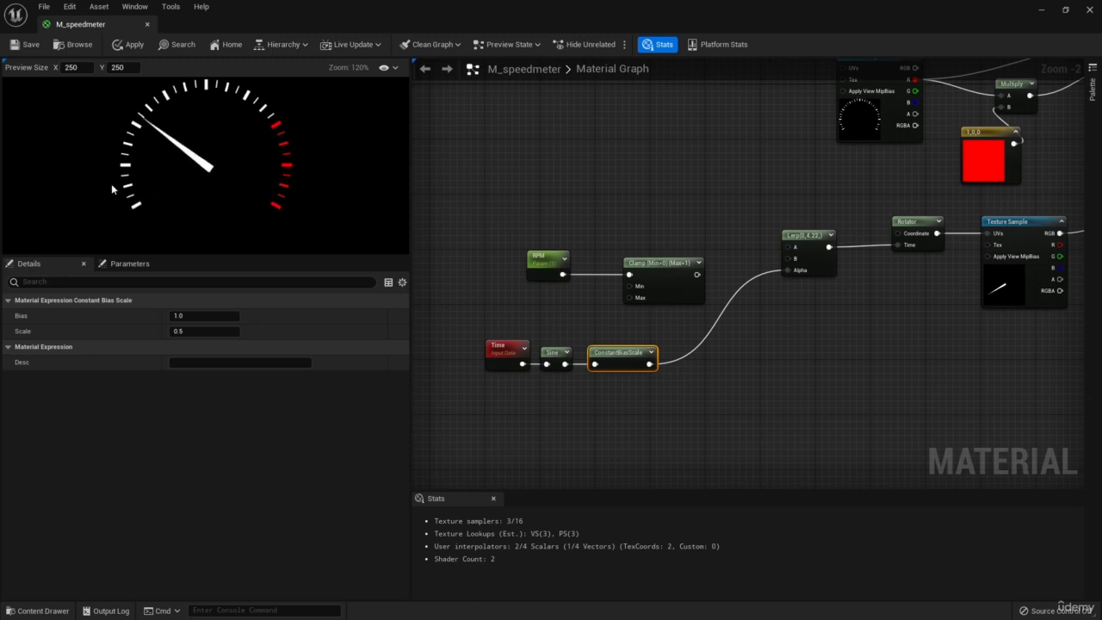
Step: Insert a Multiply node between the needle texture's RGB output and the Add node's B input
right_drag(885, 310, 748, 319)
right_drag(789, 285, 593, 342)
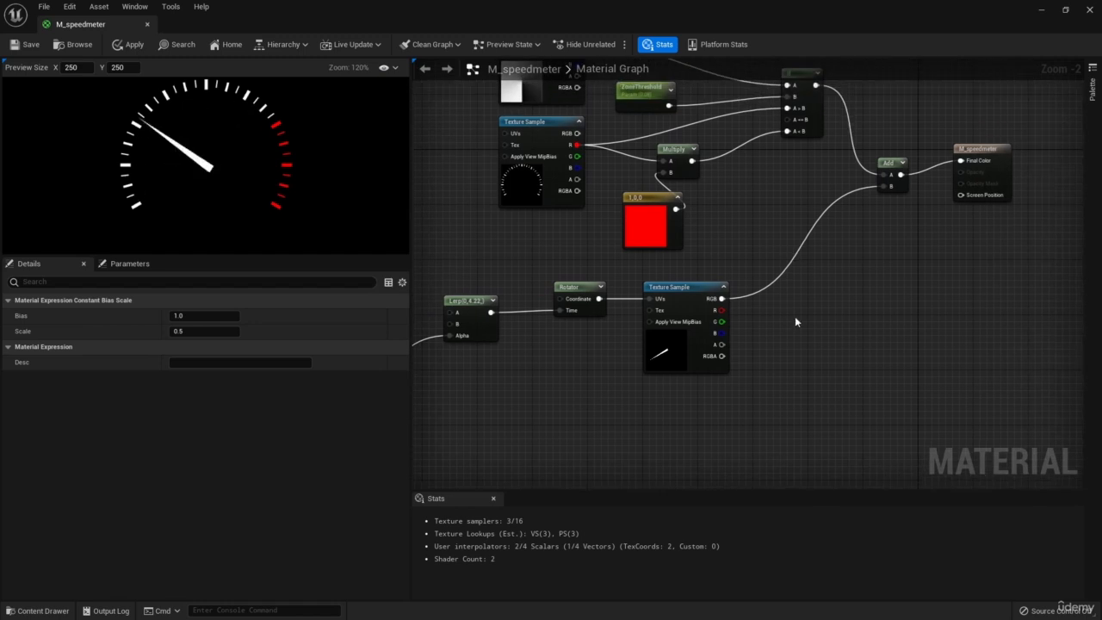
right_drag(794, 316, 615, 369)
right_click(616, 367)
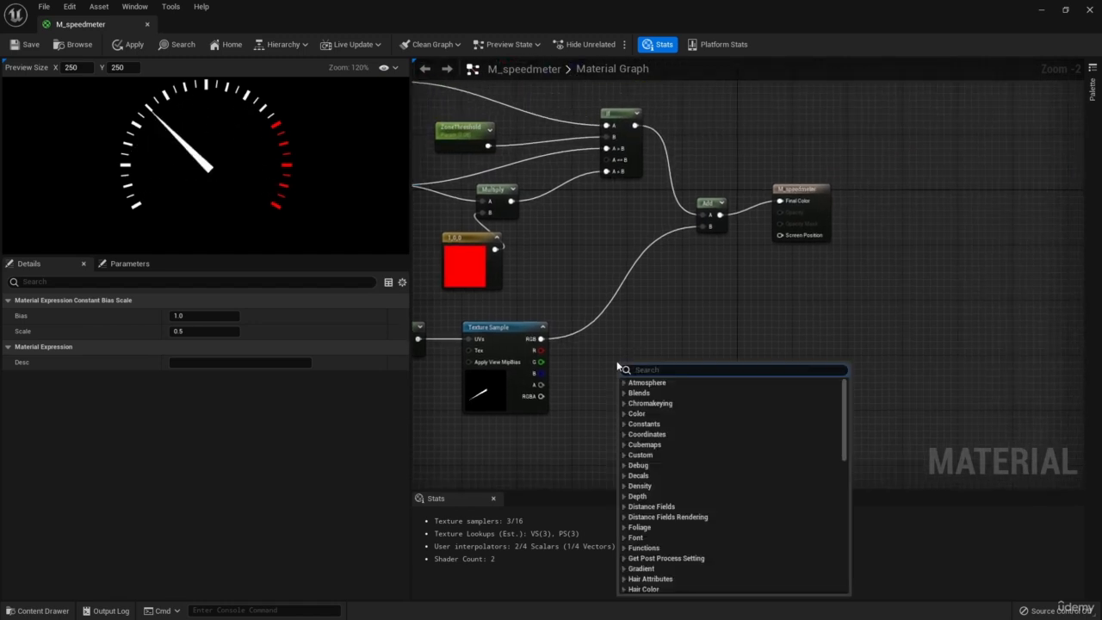
text(mult)
key(Return)
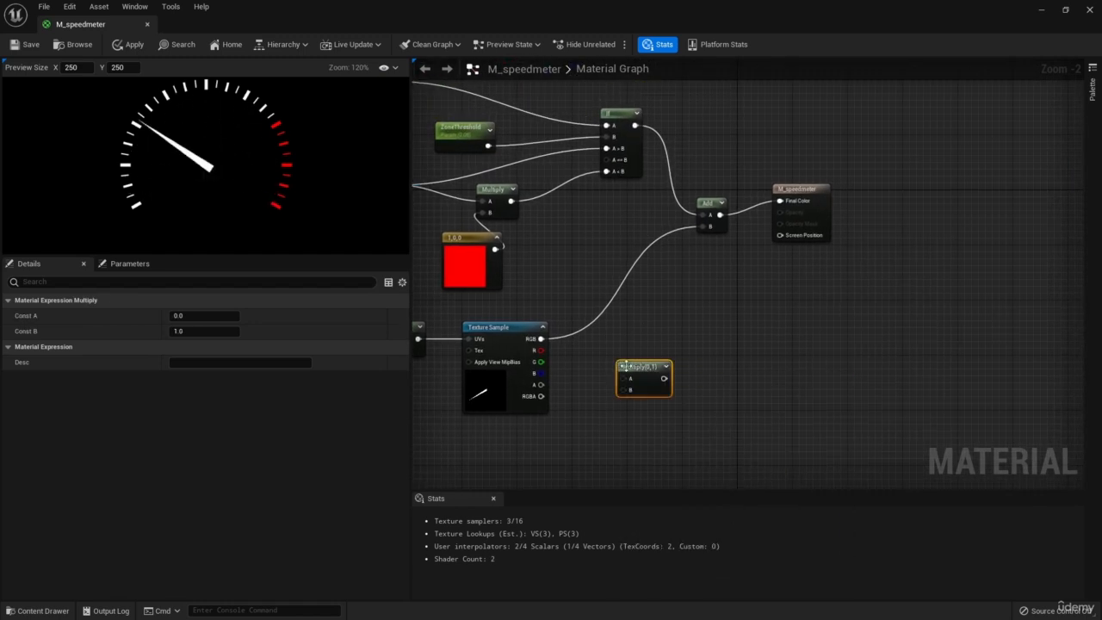
drag(634, 364, 632, 313)
drag(538, 339, 699, 227)
right_drag(634, 411, 680, 343)
right_click(610, 369)
text(cons)
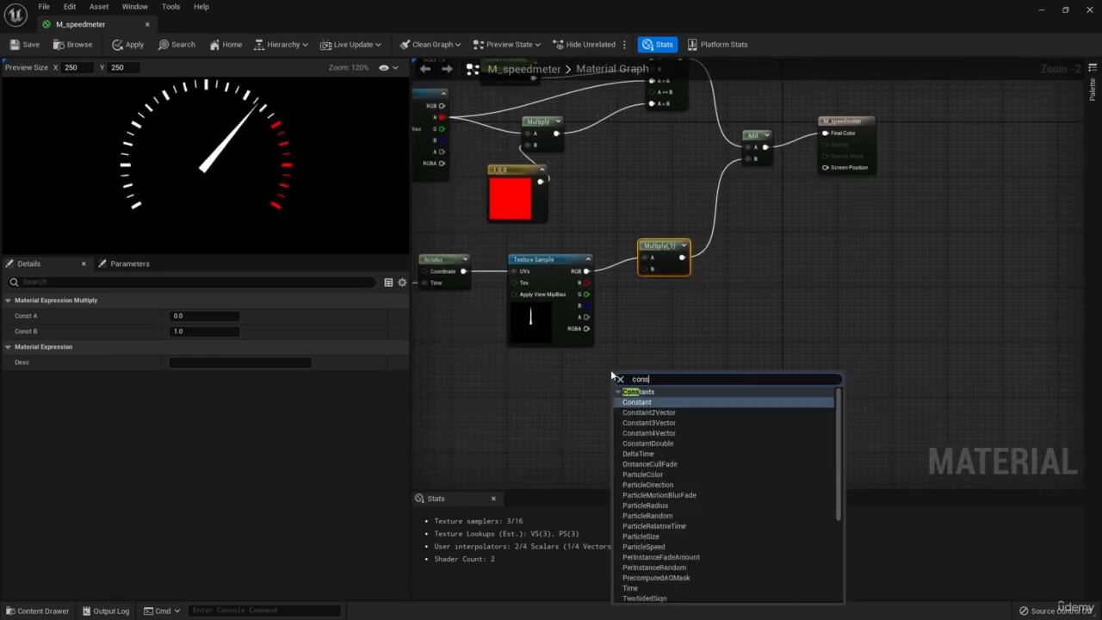
key(Return)
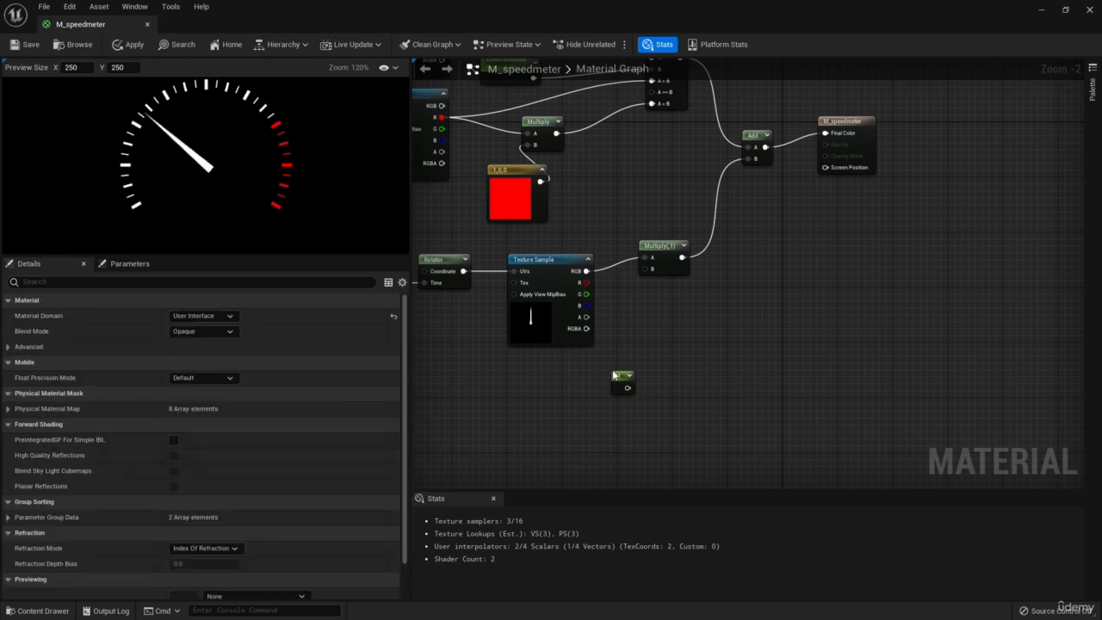
Step: Add a Constant3Vector node below the needle's Texture Sample
right_click(614, 372)
text(cons)
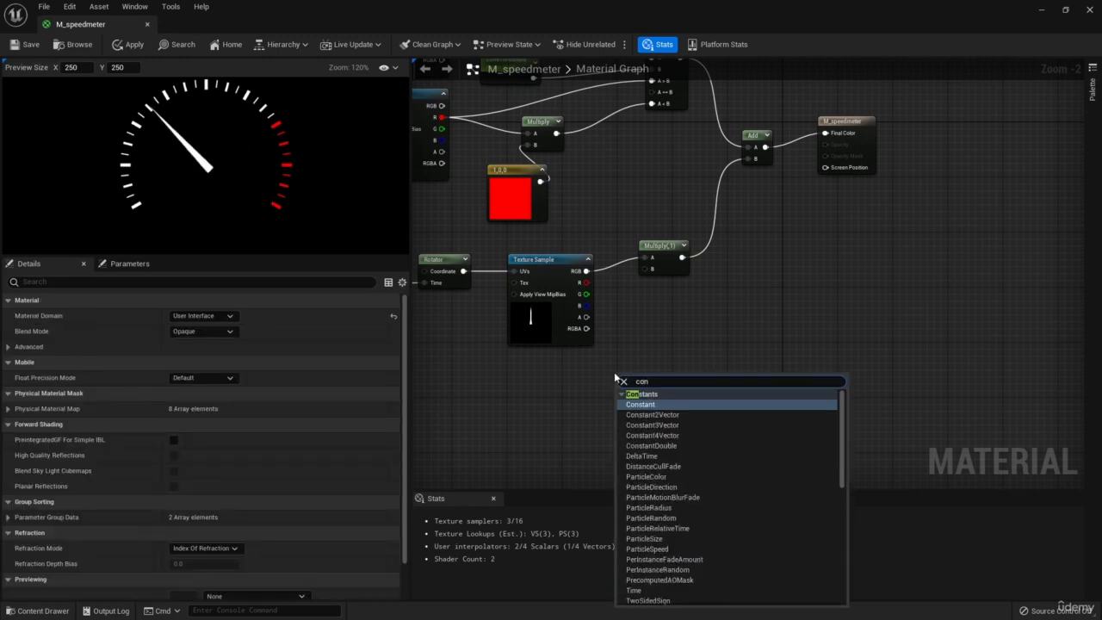
key(Down)
key(Down)
key(Return)
drag(620, 385, 582, 379)
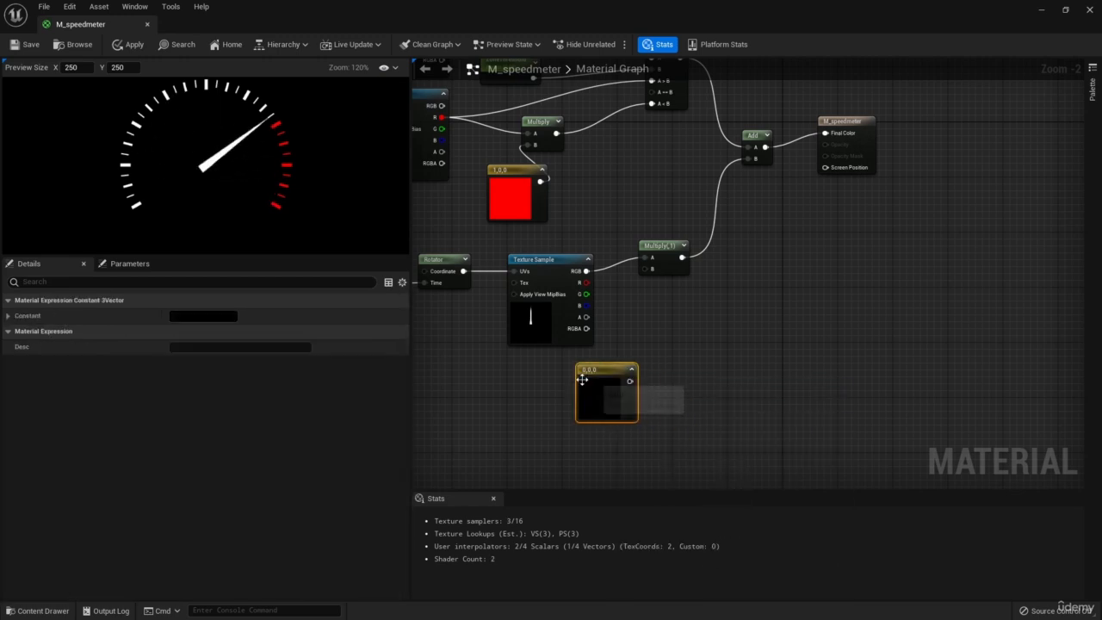
Step: Set the new Constant3Vector to pale yellow (about R 0.776, G 0.713, B 0.175) and connect it to the needle Multiply's B input
click(194, 316)
drag(274, 410, 290, 446)
drag(362, 468, 362, 387)
click(362, 382)
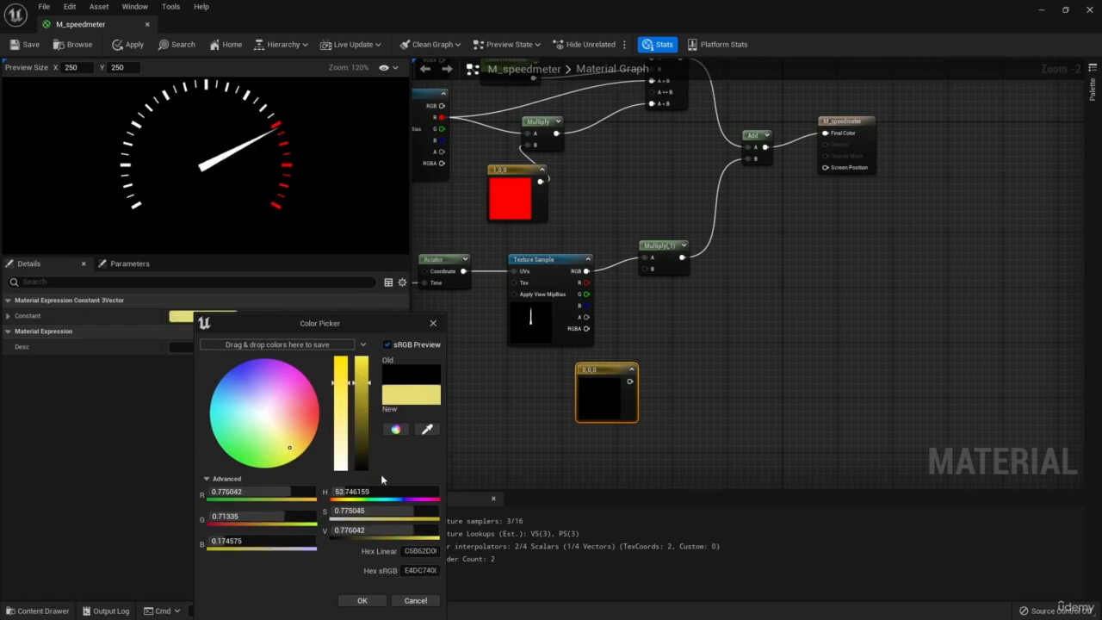
click(362, 601)
drag(639, 381, 648, 272)
Step: Duplicate the red zone's Multiply node and wire the copy between the dial texture's R output and the If node's A > B input
right_drag(591, 331, 694, 334)
scroll(824, 337, down, 2)
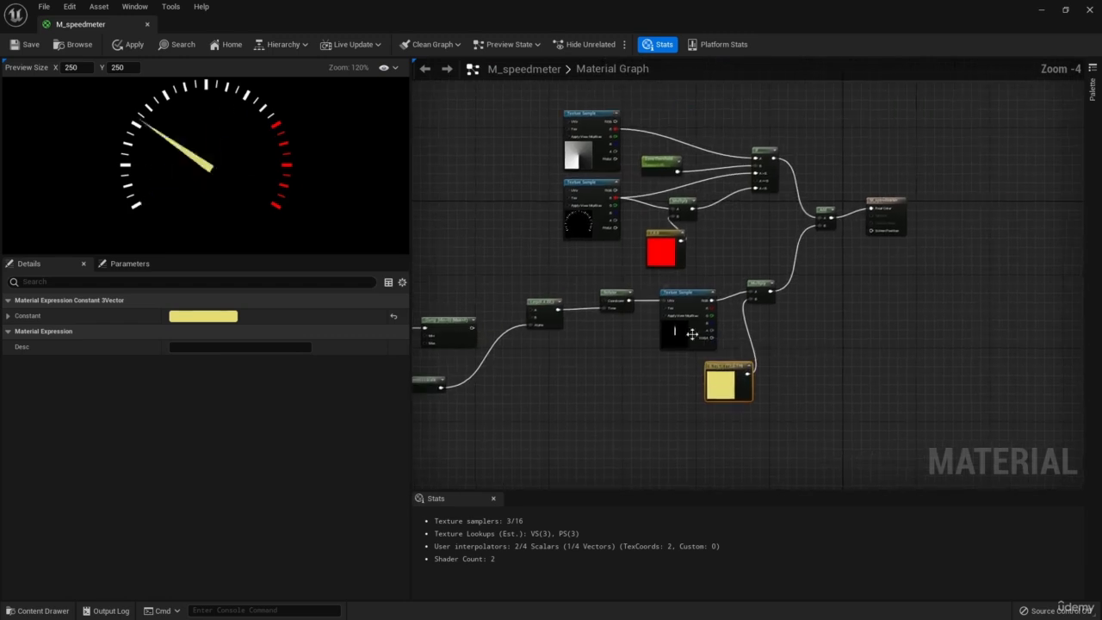
scroll(620, 275, up, 3)
right_drag(616, 226, 567, 260)
drag(606, 250, 713, 266)
click(657, 265)
click(705, 241)
key(ctrl+d)
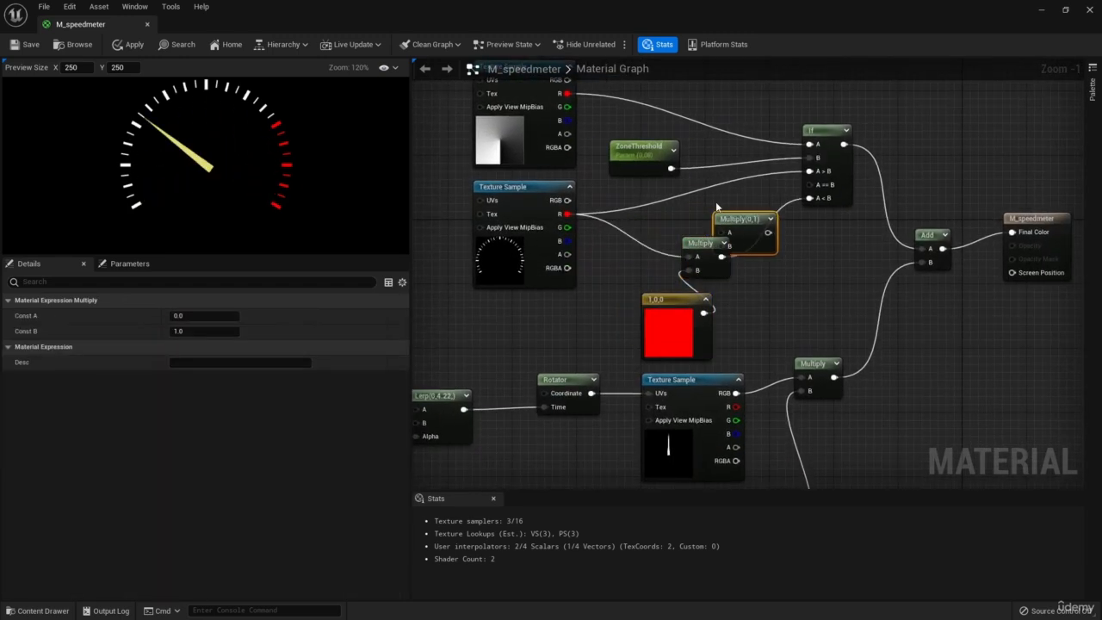
drag(735, 211, 696, 183)
drag(567, 214, 809, 184)
Step: Connect the pale yellow Constant3Vector to the B input of the dial's new Multiply node
scroll(804, 166, down, 2)
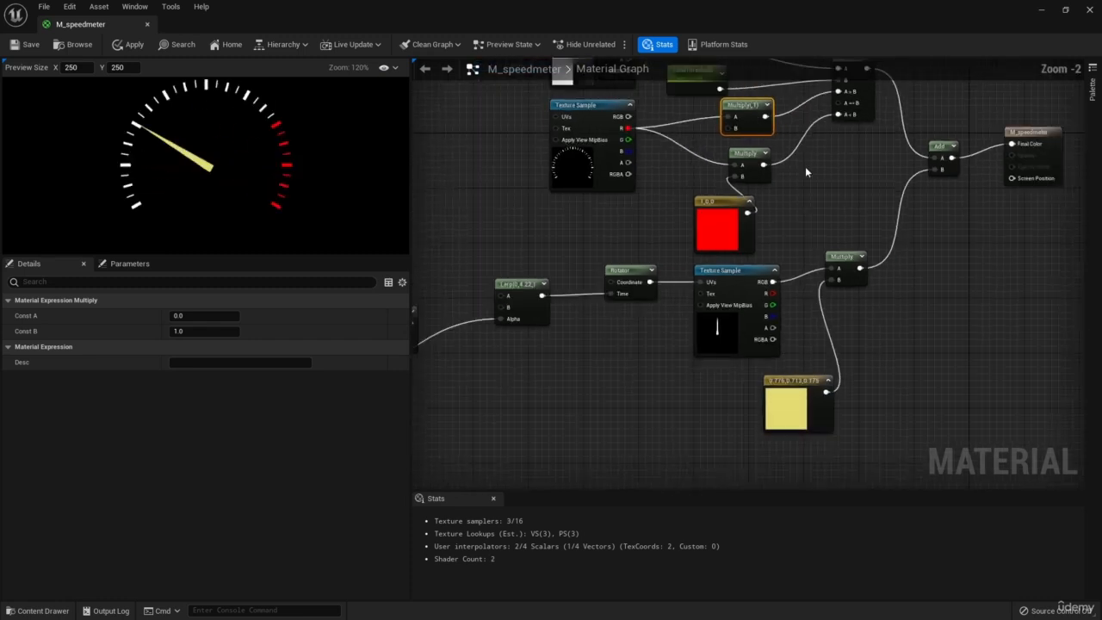
drag(787, 384, 700, 146)
right_drag(633, 206, 588, 188)
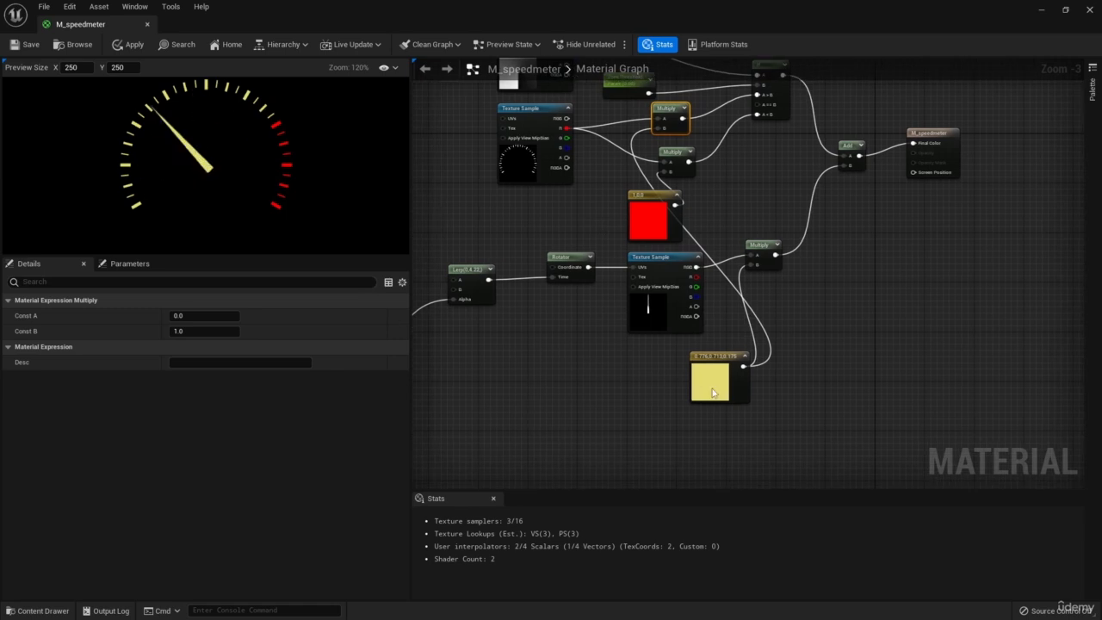
Step: Change the shared Constant3Vector colour to saturated cyan, about R 0, G 0.776, B 0.702
click(710, 379)
click(214, 317)
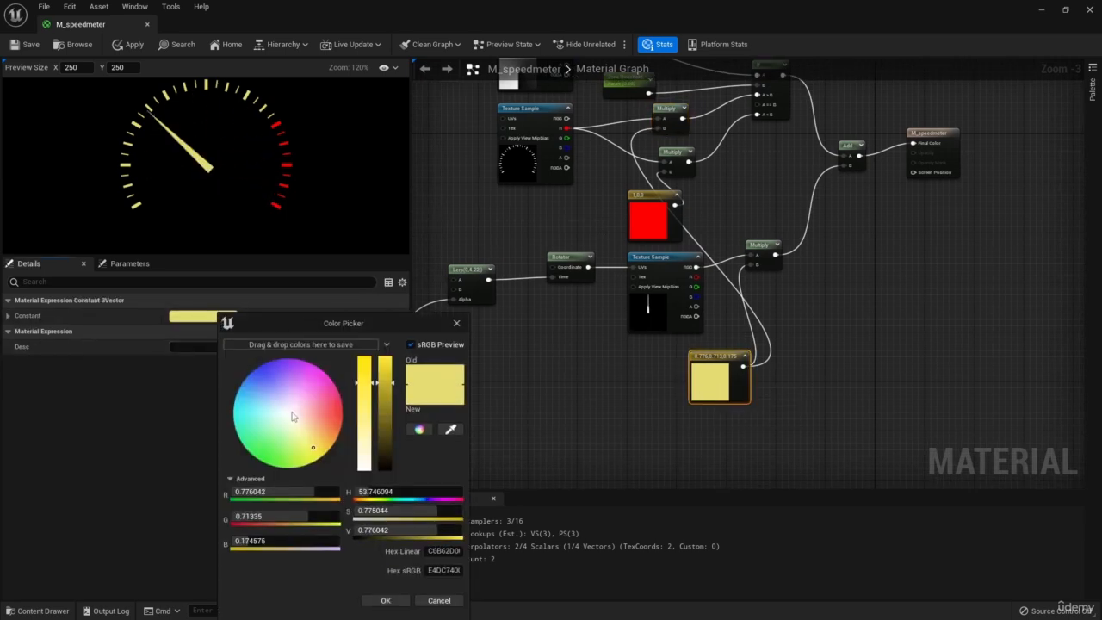
click(252, 371)
drag(253, 369, 241, 440)
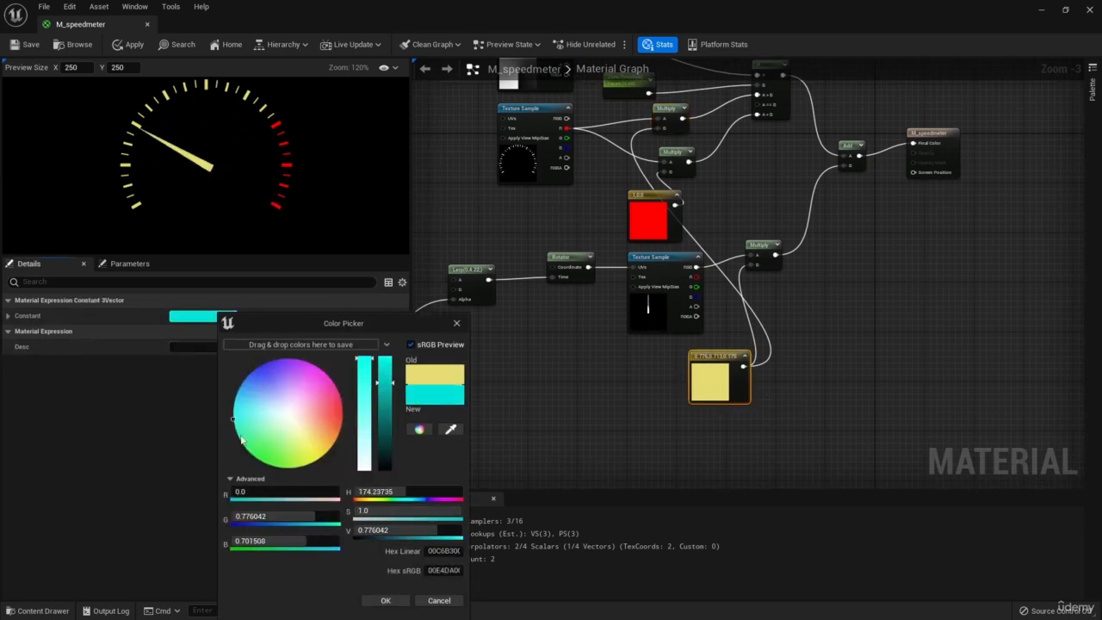
click(381, 598)
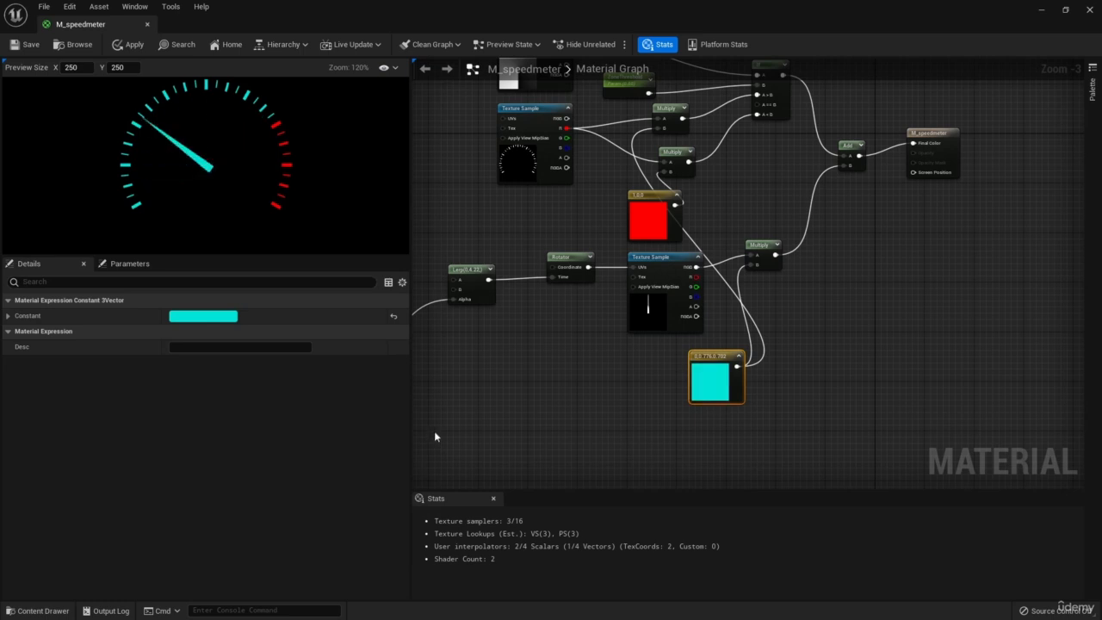
Step: Try a pale peach and a pale mint (about R 0.384, G 0.776, B 0.682) for the shared Constant3Vector
click(203, 315)
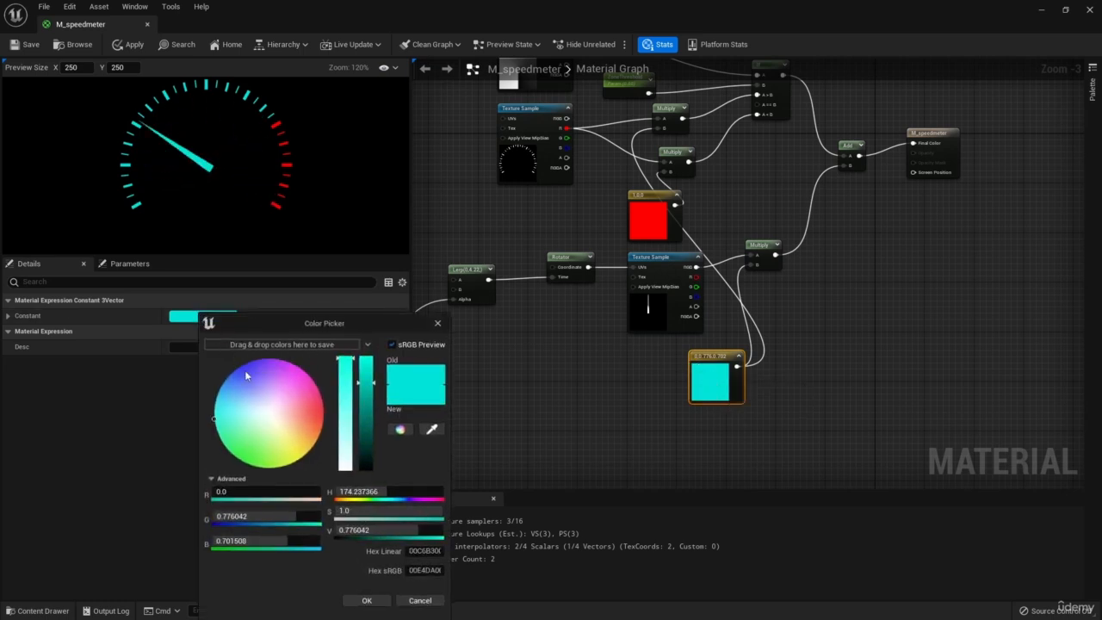
click(252, 405)
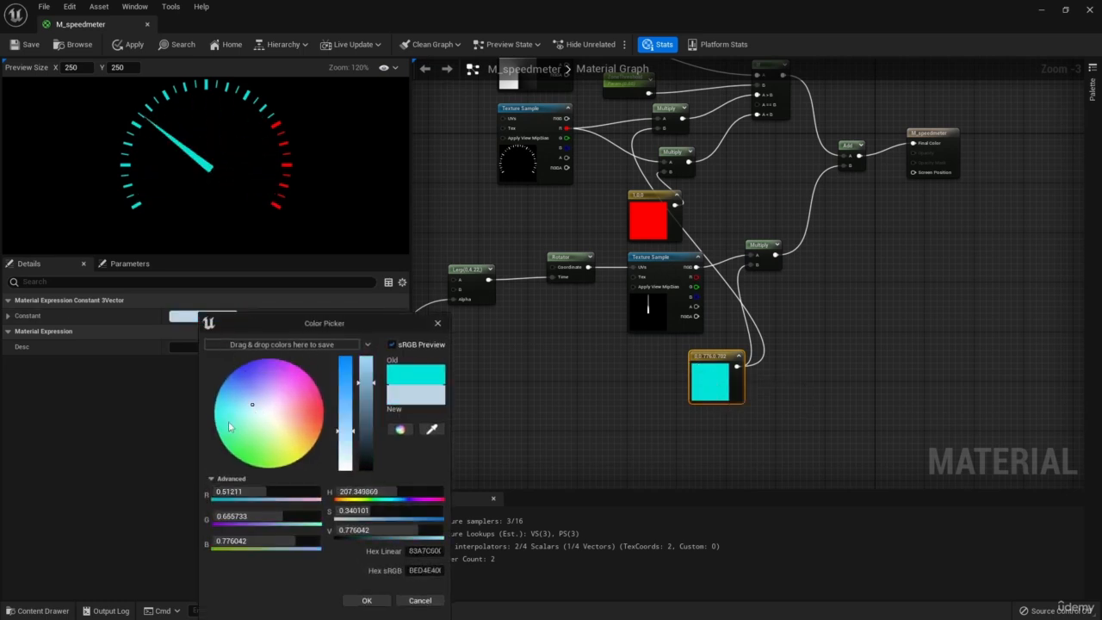
mouse_move(266, 409)
mouse_down()
mouse_move(320, 437)
mouse_move(282, 420)
mouse_up()
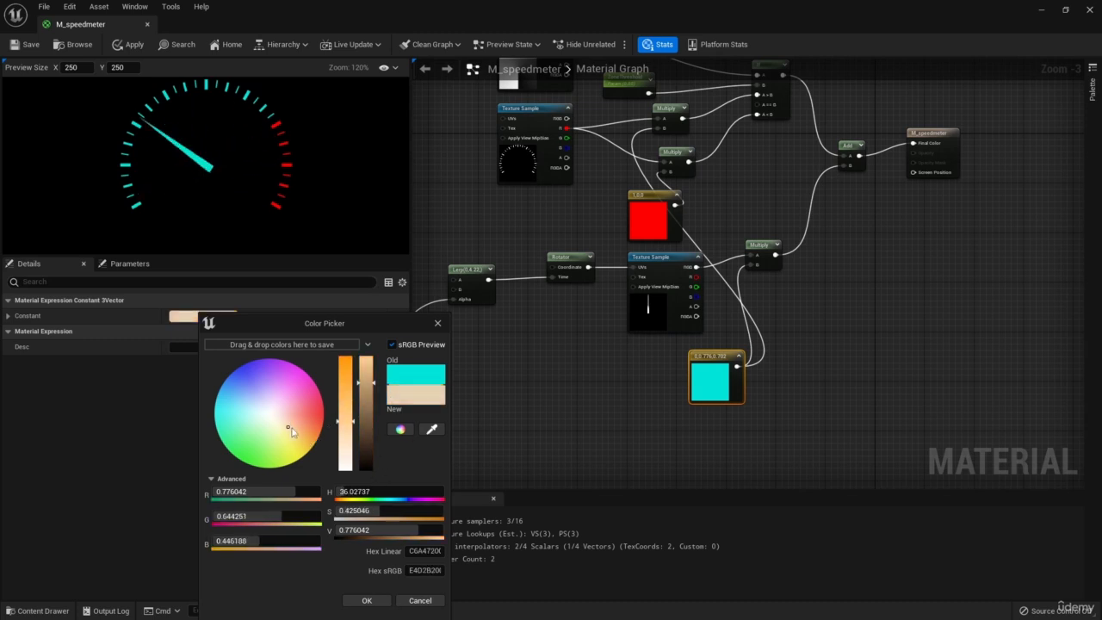
click(366, 599)
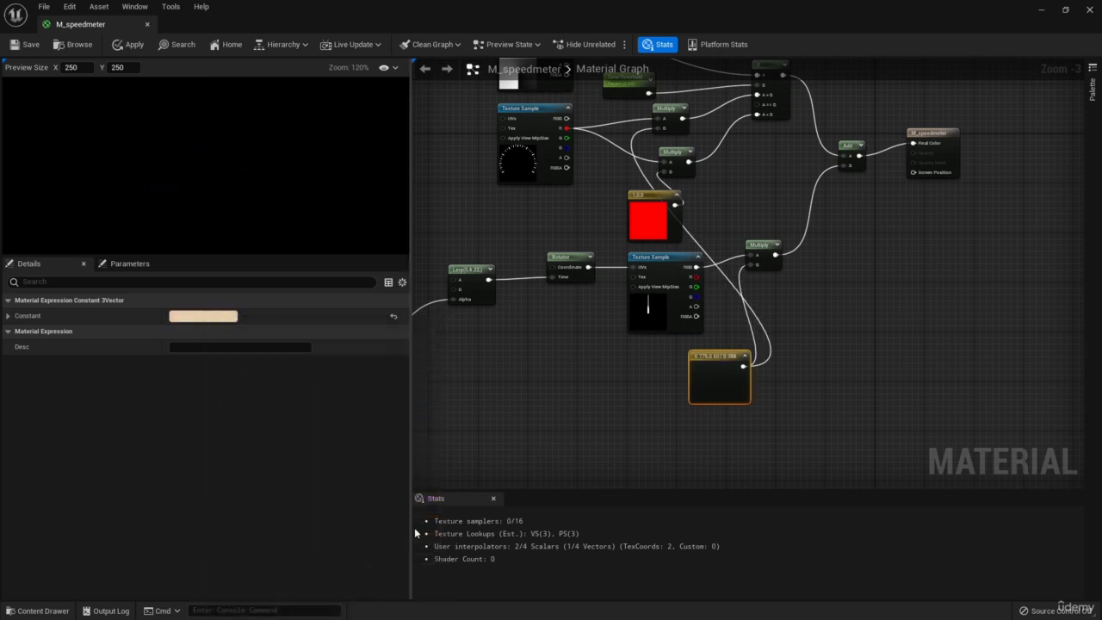
click(206, 318)
drag(297, 435, 251, 423)
click(368, 600)
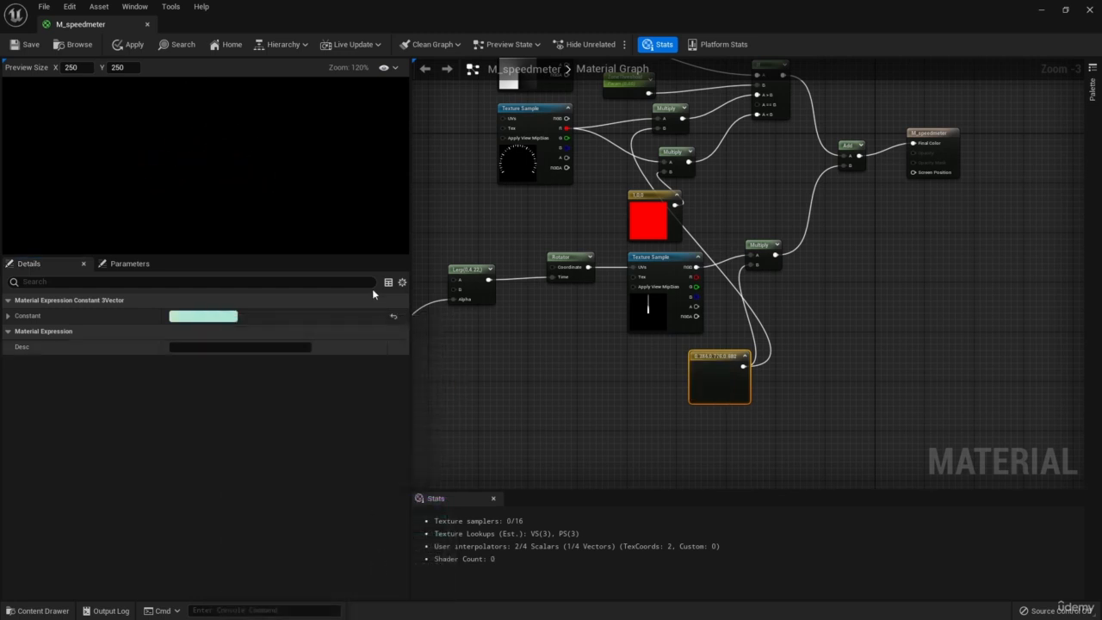
Step: Set the shared Constant3Vector colour to turquoise, about R 0.198, G 0.776, B 0.706
click(230, 316)
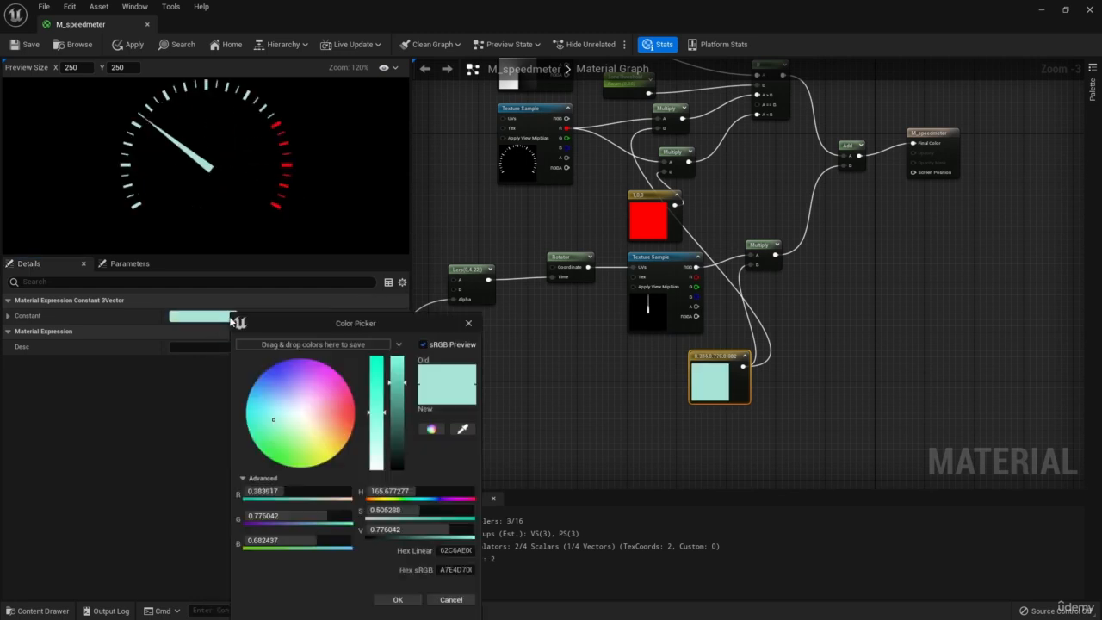
drag(263, 422, 260, 420)
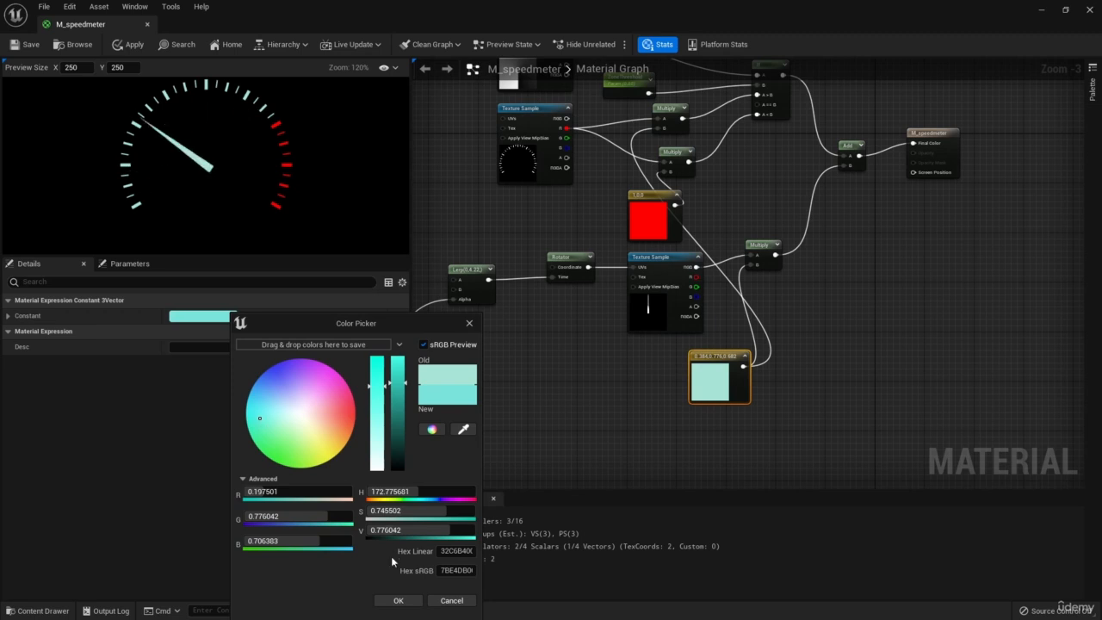
click(398, 600)
Step: Move the turquoise Constant3Vector node into the free space above the Lerp node
right_drag(642, 382, 794, 423)
drag(824, 430, 534, 278)
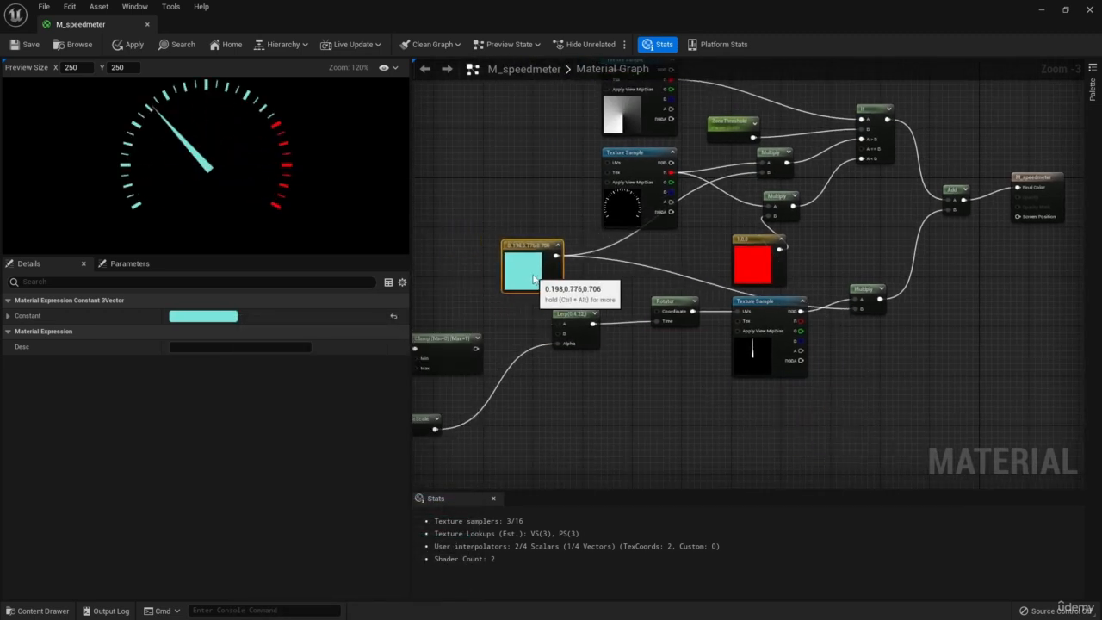
right_drag(533, 278, 514, 267)
click(695, 362)
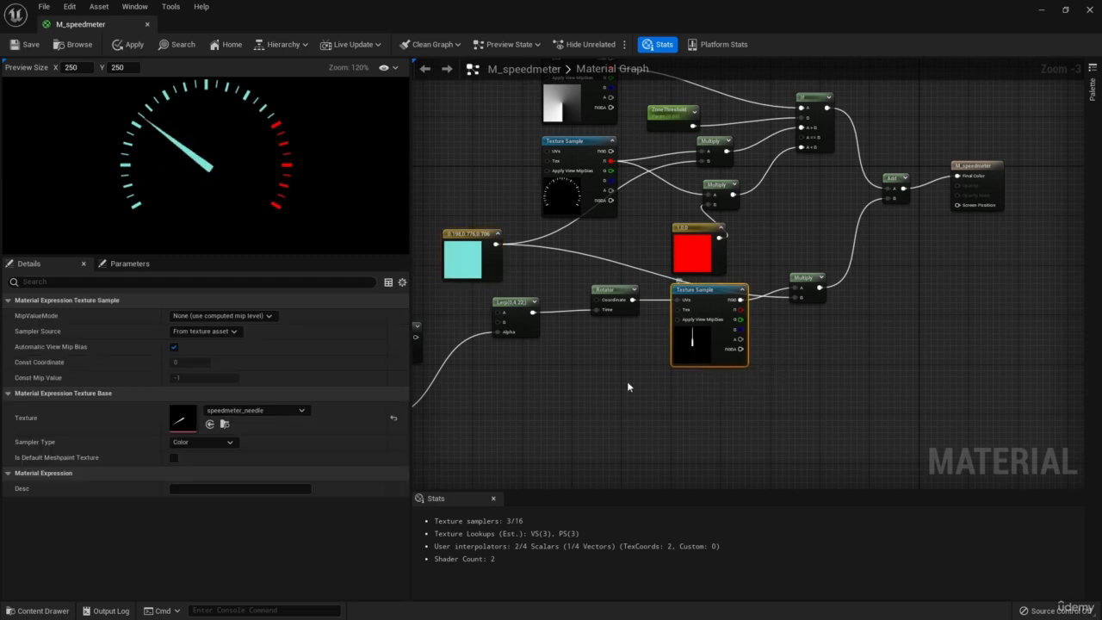
click(603, 383)
Step: Reconnect the Clamp node's output to the Lerp's Alpha input in place of the time-driven chain
right_drag(557, 355, 600, 372)
scroll(599, 367, down, 2)
right_drag(499, 372, 577, 358)
scroll(553, 346, up, 2)
drag(622, 321, 703, 316)
right_drag(675, 367, 698, 353)
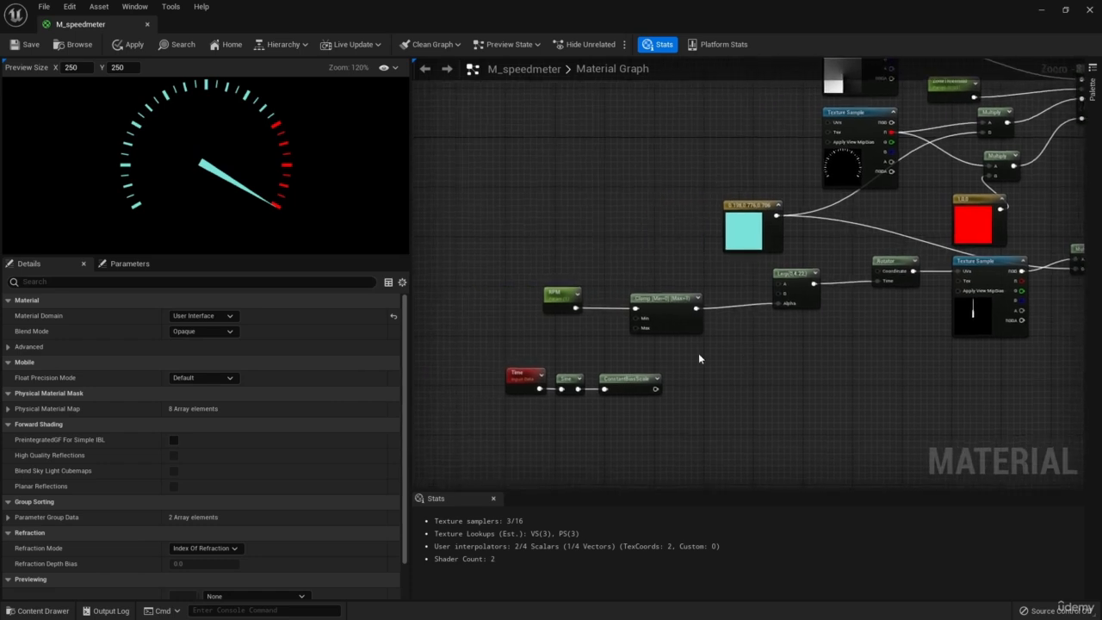
Step: Delete the Time, Sine and ConstantBiasScale nodes, and undo the deletion
drag(482, 350, 671, 400)
key(Delete)
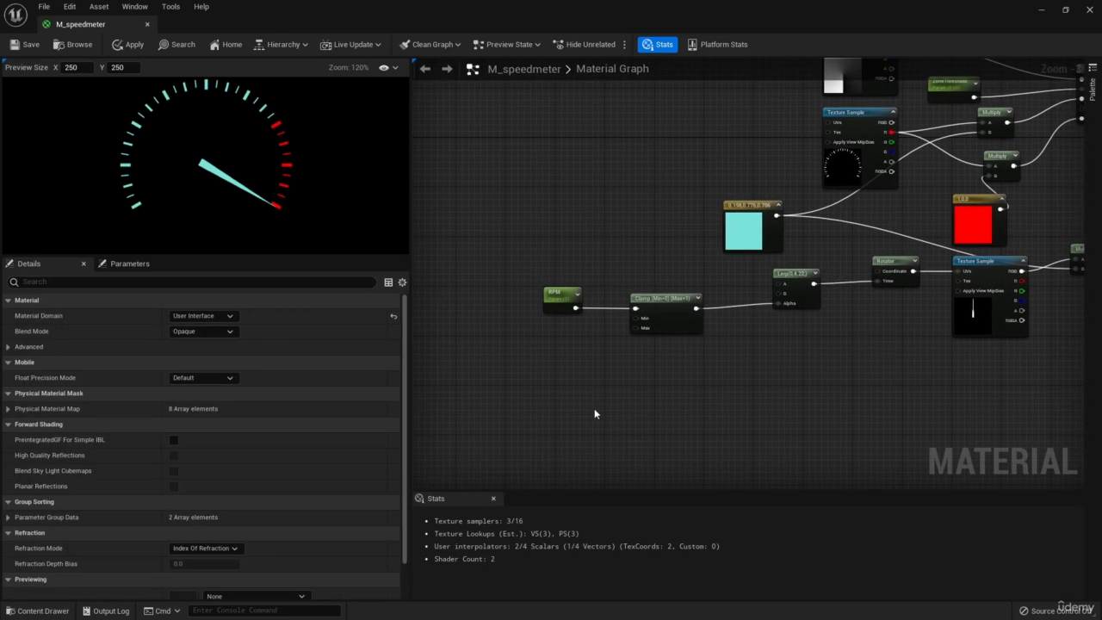
right_drag(593, 408, 555, 401)
key(ctrl+z)
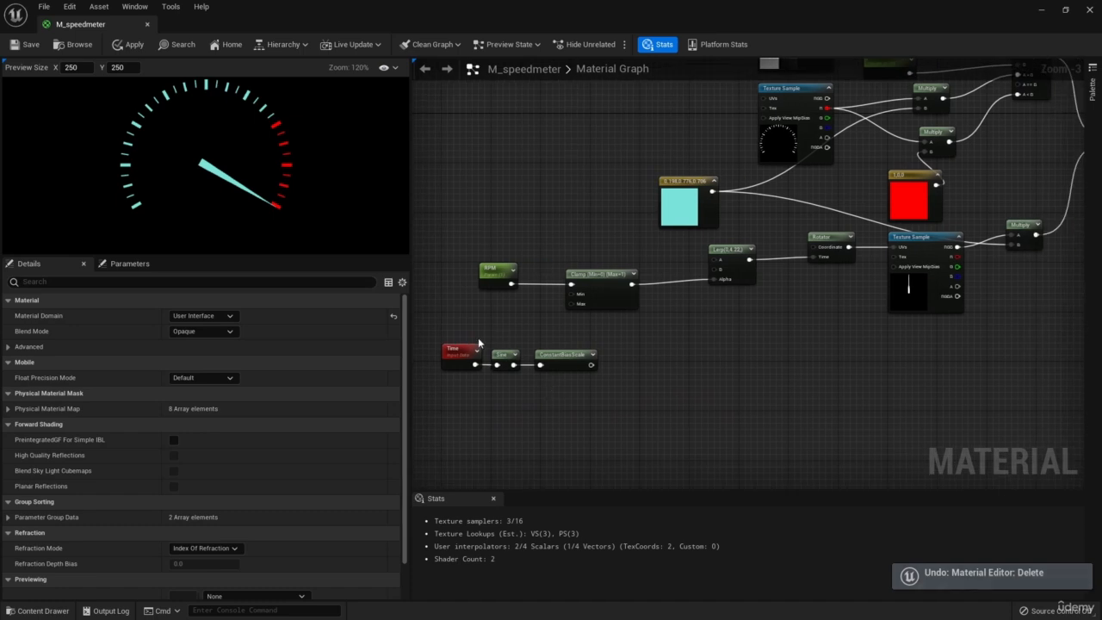
Step: Shift the Time, Sine and ConstantBiasScale nodes together slightly beneath the RPM chain, and save the material
drag(448, 314, 625, 399)
drag(575, 361, 600, 367)
click(542, 331)
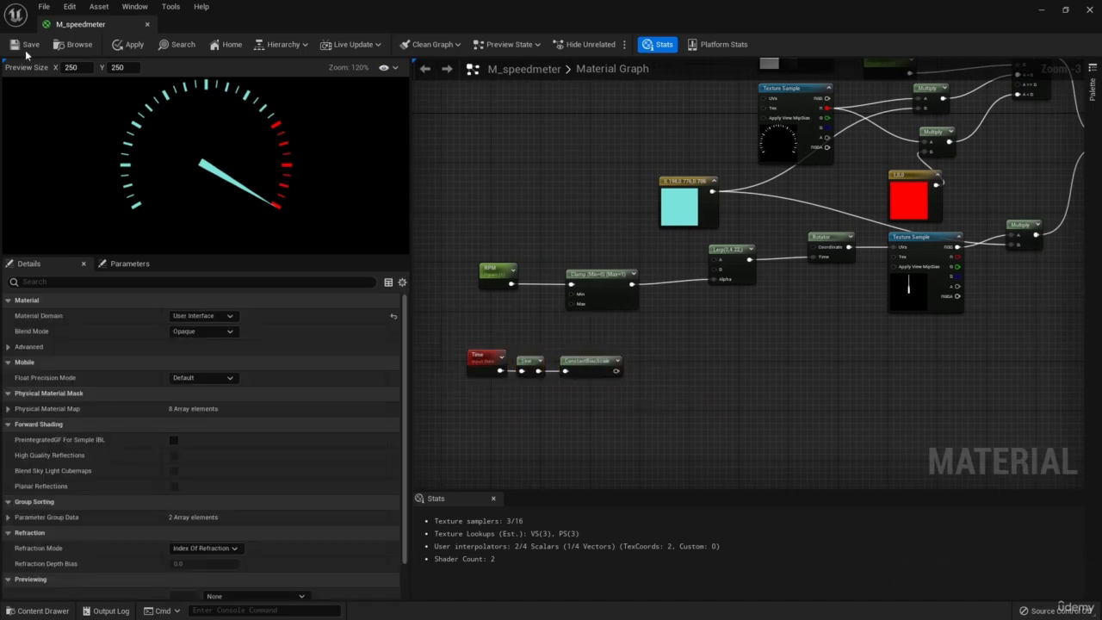
key(ctrl+s)
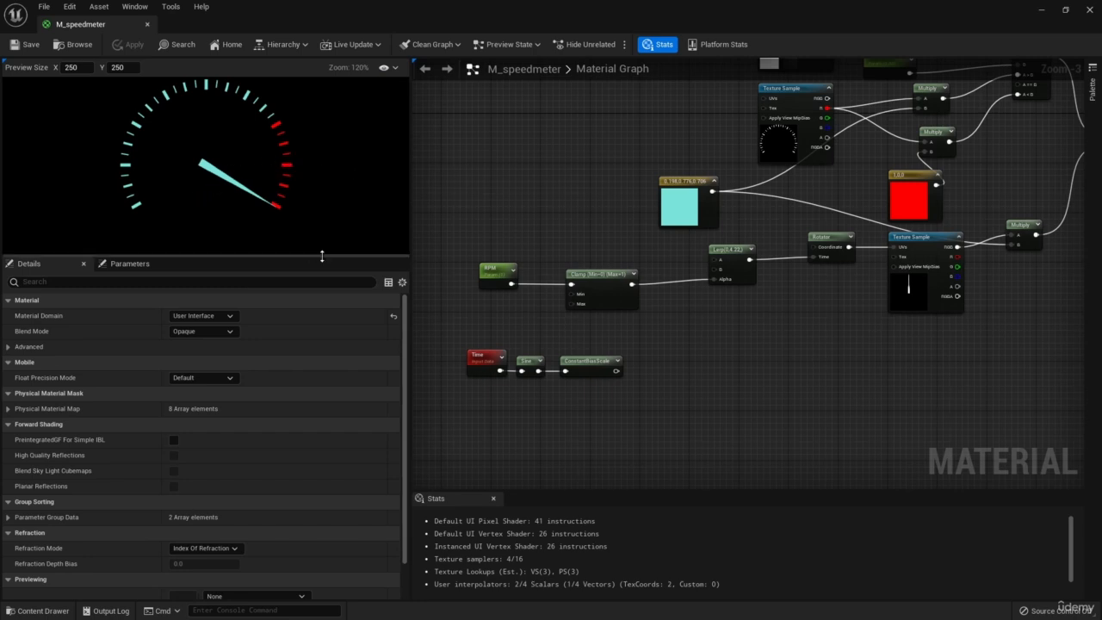
Step: Select the RPM parameter node to review its settings
click(487, 283)
right_drag(474, 297, 511, 301)
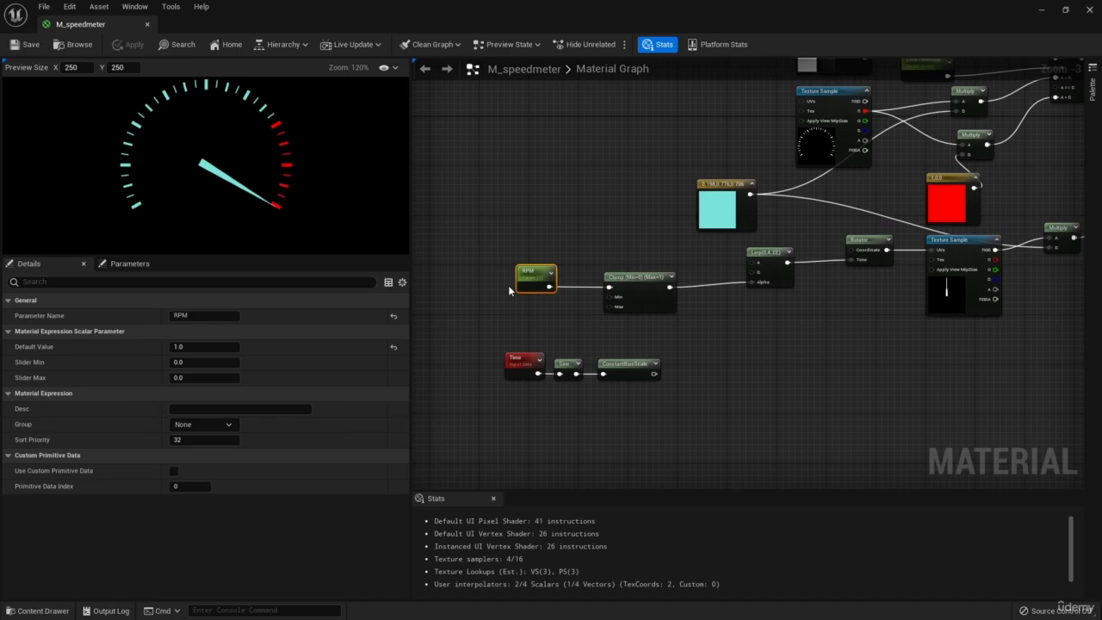
right_drag(499, 298, 494, 294)
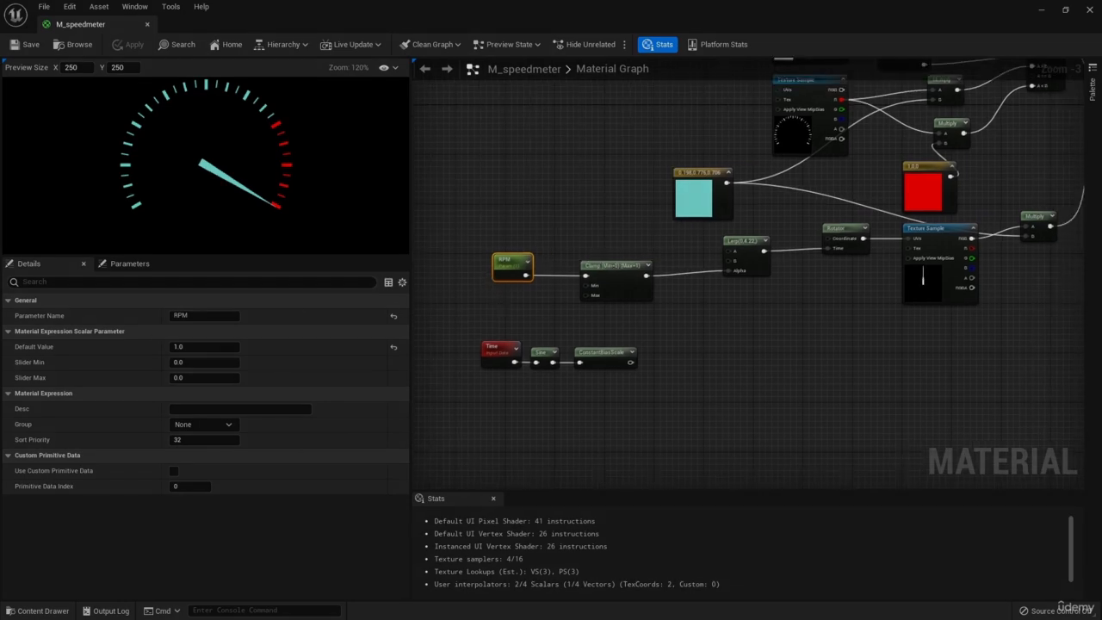